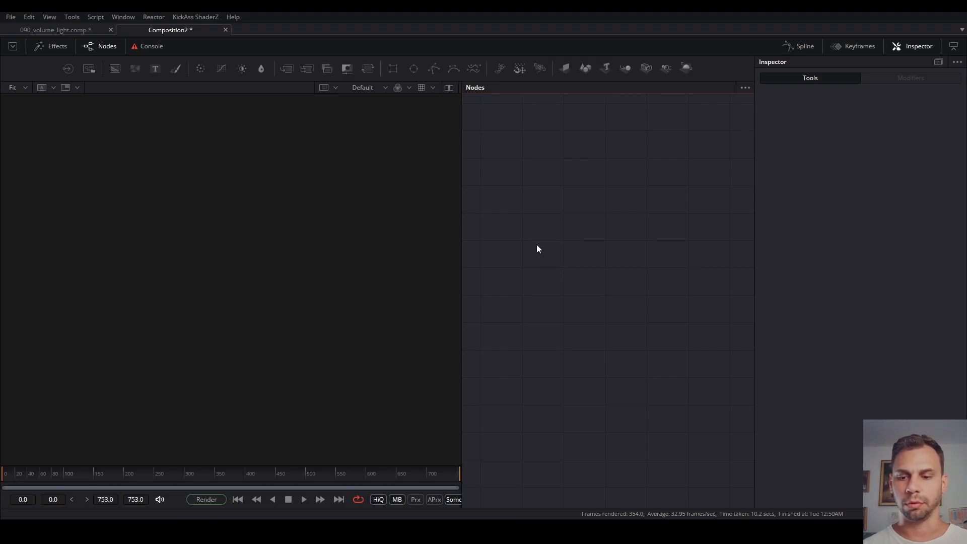
Add a Loader node that loads the Marrakech medina archway image sequence.
{"action": "key", "text": "shift+space"}
{"action": "type", "text": "lo"}
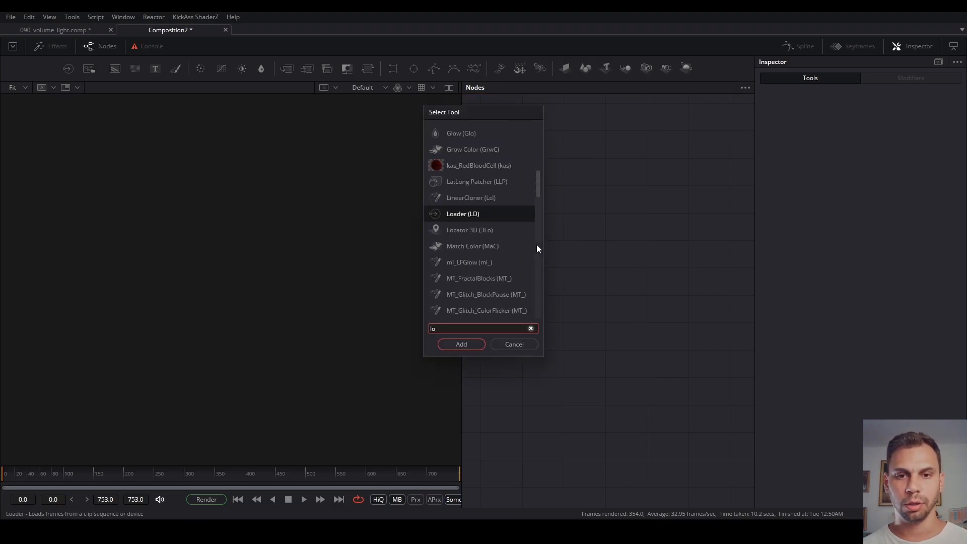
{"action": "key", "text": "Return"}
{"action": "key", "text": "Return"}
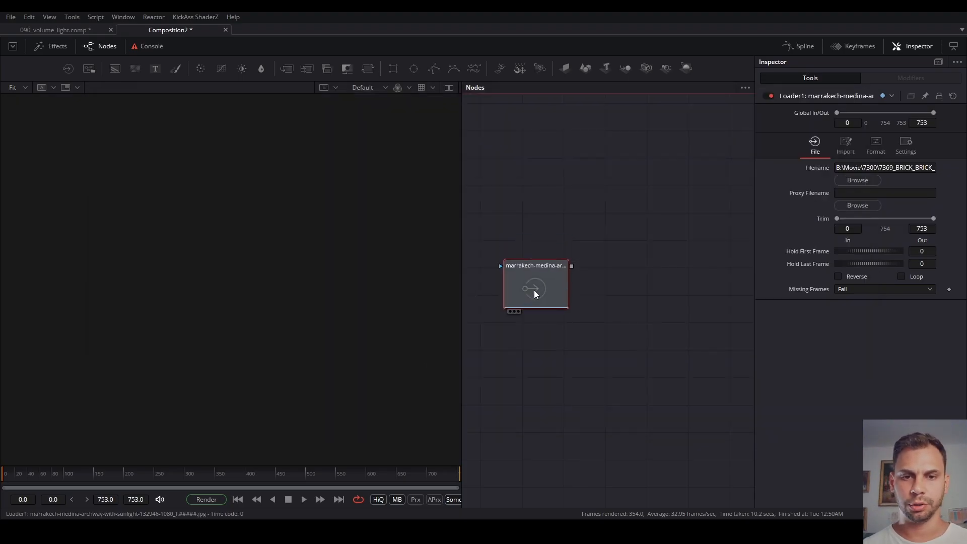
Rename the loader node to "footage" and display it in the viewer.
{"action": "key", "text": "F2"}
{"action": "type", "text": "footage"}
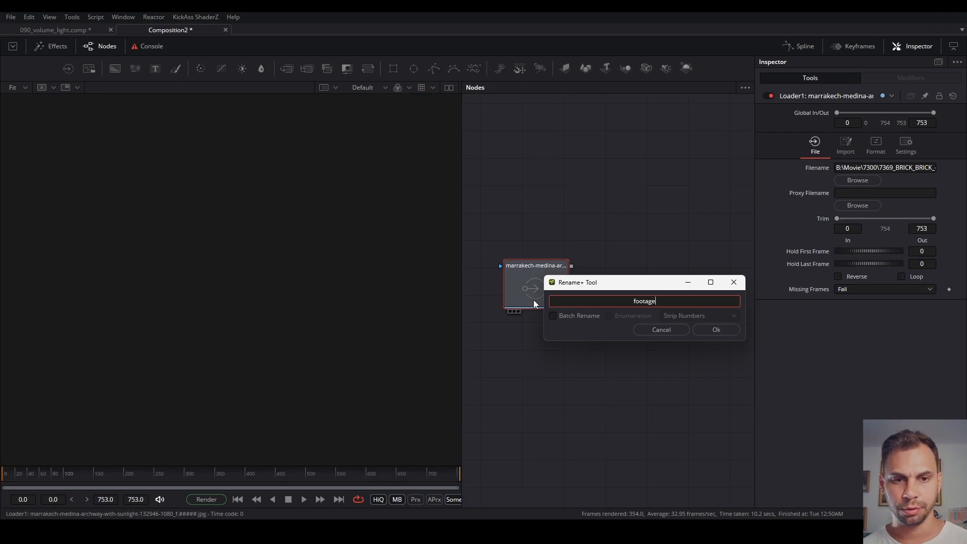
{"action": "key", "text": "Return"}
{"action": "key", "text": "1"}
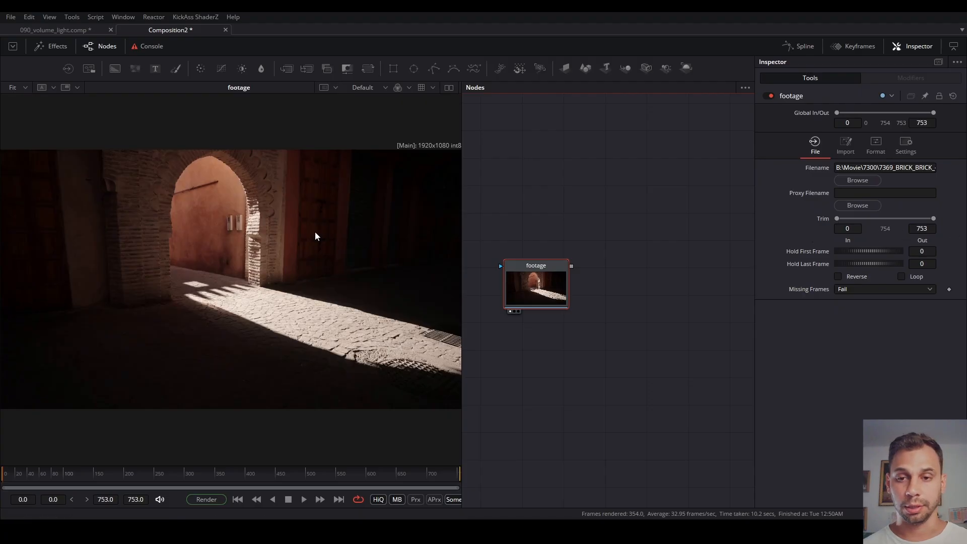
Scrub through the archway footage and set the composition's global start time to frame 400.
{"action": "left_click_drag", "start_coordinate": [438, 471], "coordinate": [493, 475]}
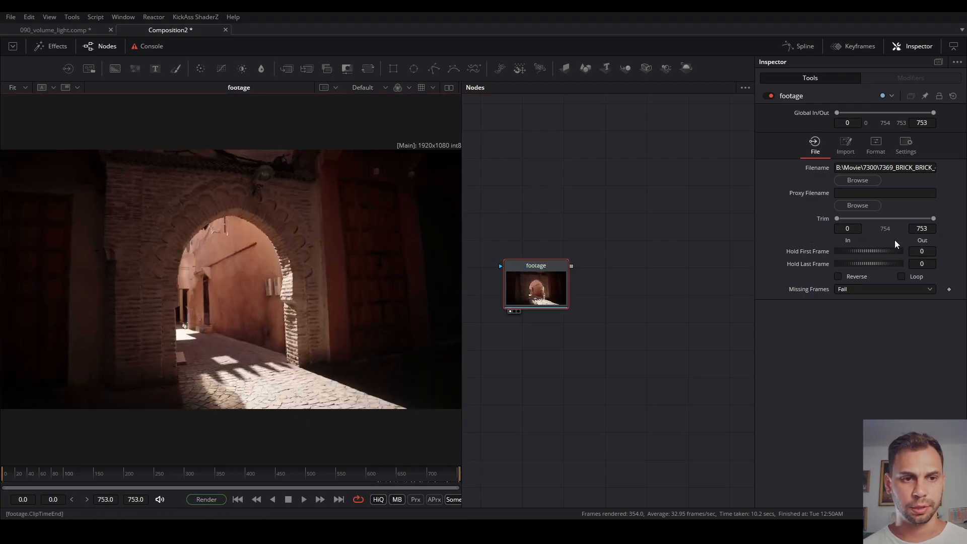
{"action": "mouse_move", "coordinate": [412, 477]}
{"action": "left_mouse_down"}
{"action": "mouse_move", "coordinate": [447, 484]}
{"action": "mouse_move", "coordinate": [186, 488]}
{"action": "mouse_move", "coordinate": [246, 476]}
{"action": "left_mouse_up"}
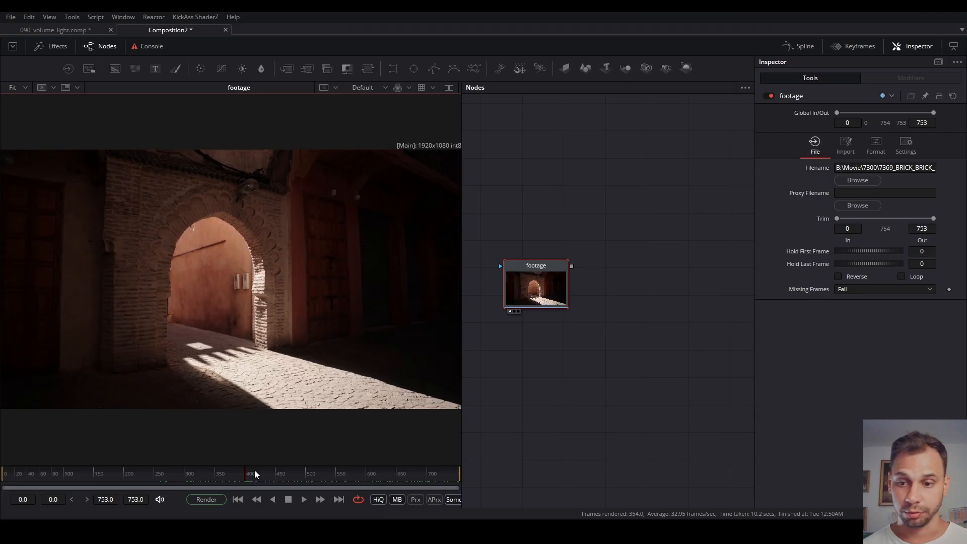
{"action": "left_click", "coordinate": [22, 500]}
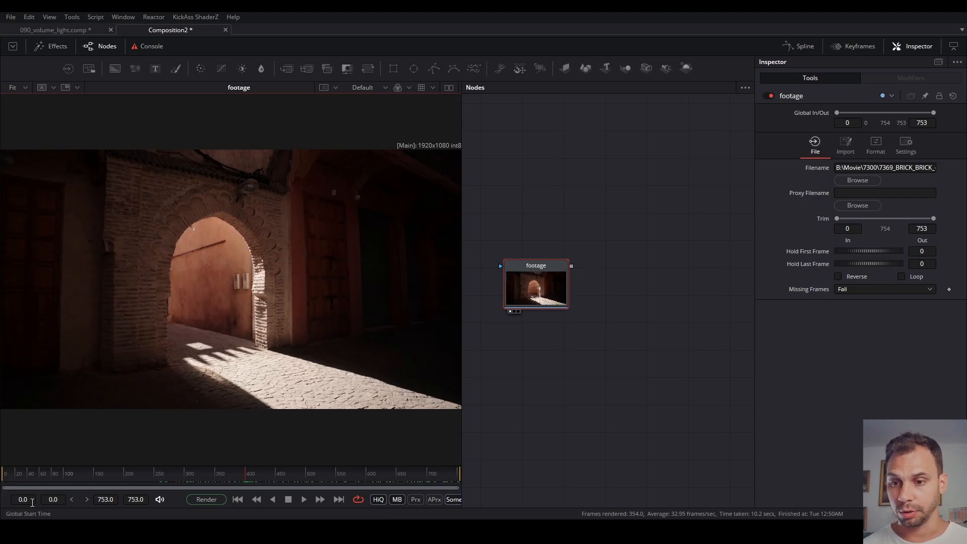
{"action": "type", "text": "400"}
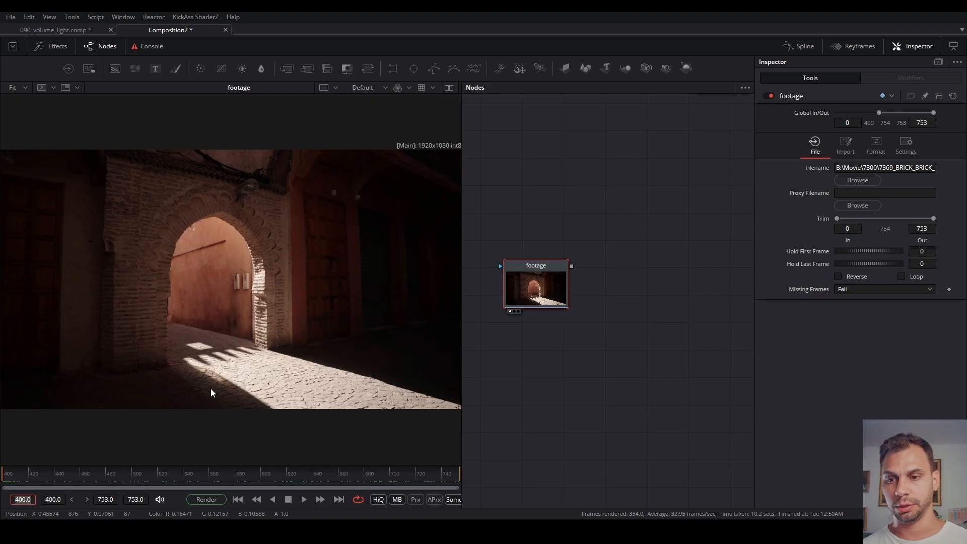
{"action": "key", "text": "Return"}
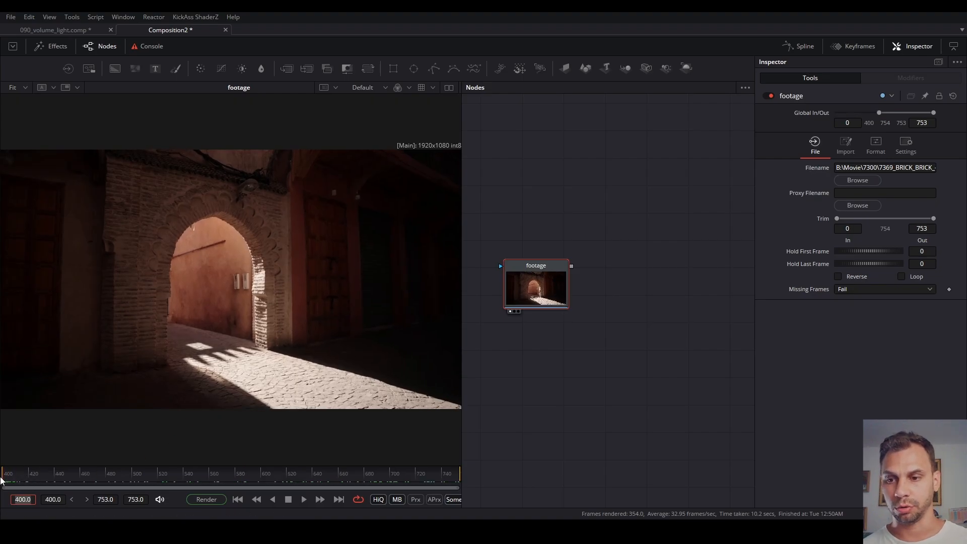
Add a Camera Tracker node, connect the footage node's output to it, and display it in the viewer.
{"action": "left_click", "coordinate": [592, 368]}
{"action": "key", "text": "shift+space"}
{"action": "type", "text": "lo"}
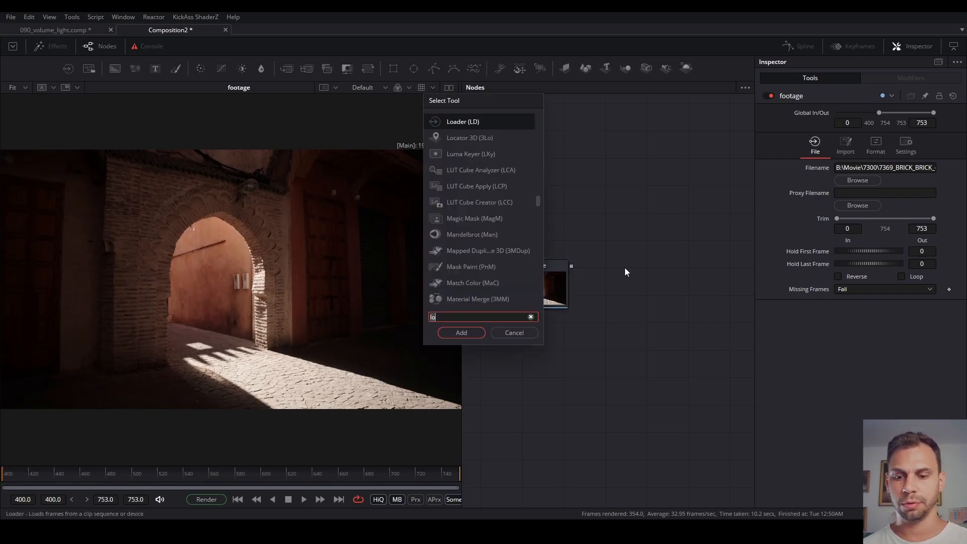
{"action": "key", "text": "BackSpace"}
{"action": "key", "text": "BackSpace"}
{"action": "type", "text": "cam"}
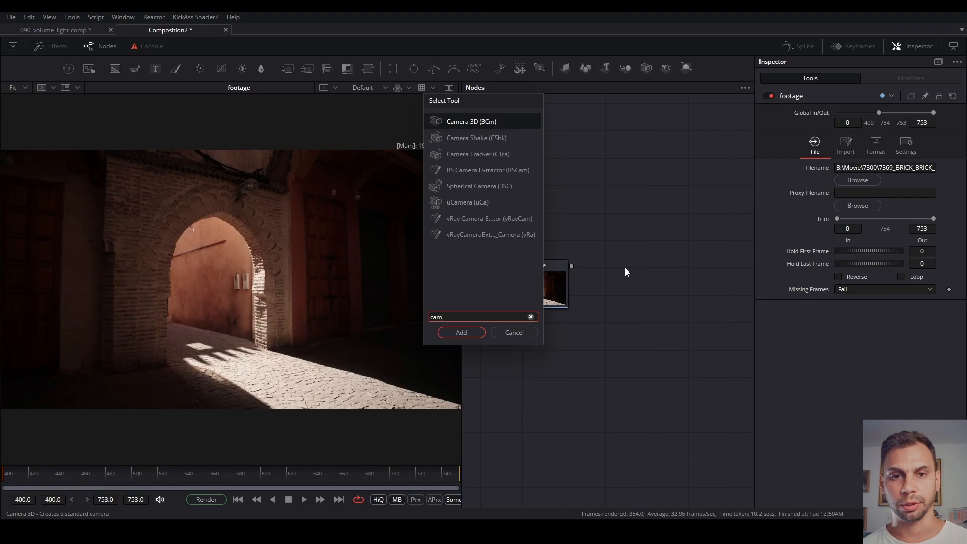
{"action": "key", "text": "Down"}
{"action": "key", "text": "Down"}
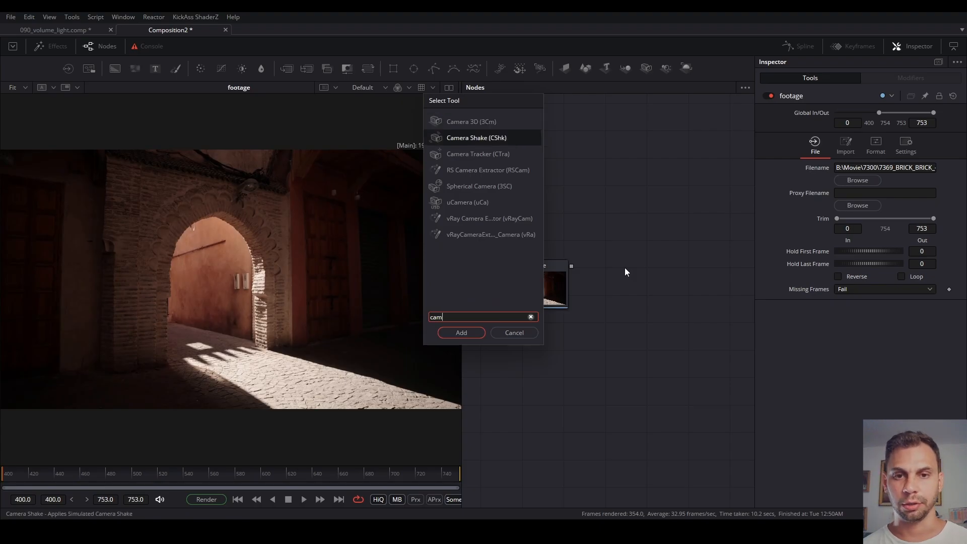
{"action": "key", "text": "Return"}
{"action": "left_click_drag", "start_coordinate": [572, 266], "coordinate": [626, 272]}
{"action": "key", "text": "1"}
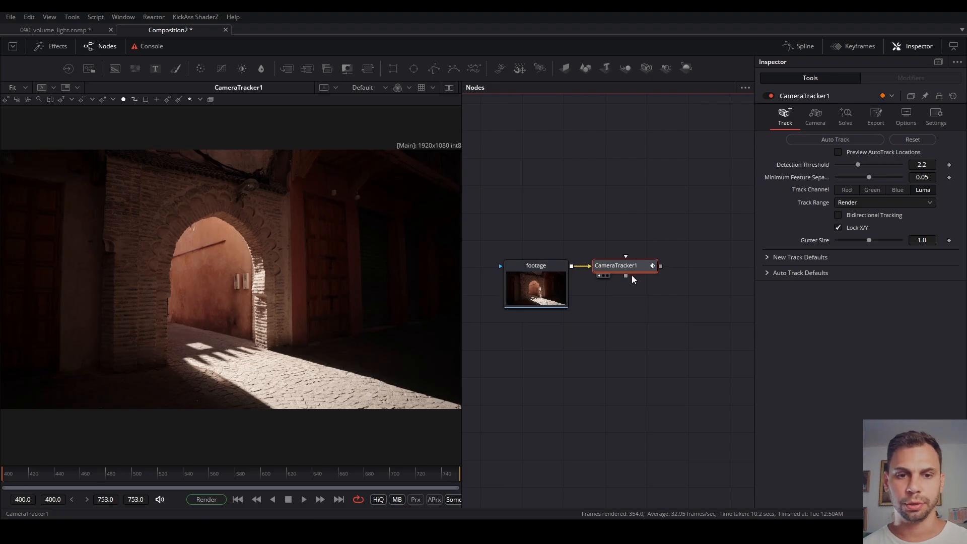
Enable auto-track location preview and bidirectional tracking, and set Detection Threshold to 2.0 and Minimum Feature Separation to 0.02.
{"action": "left_click", "coordinate": [853, 153]}
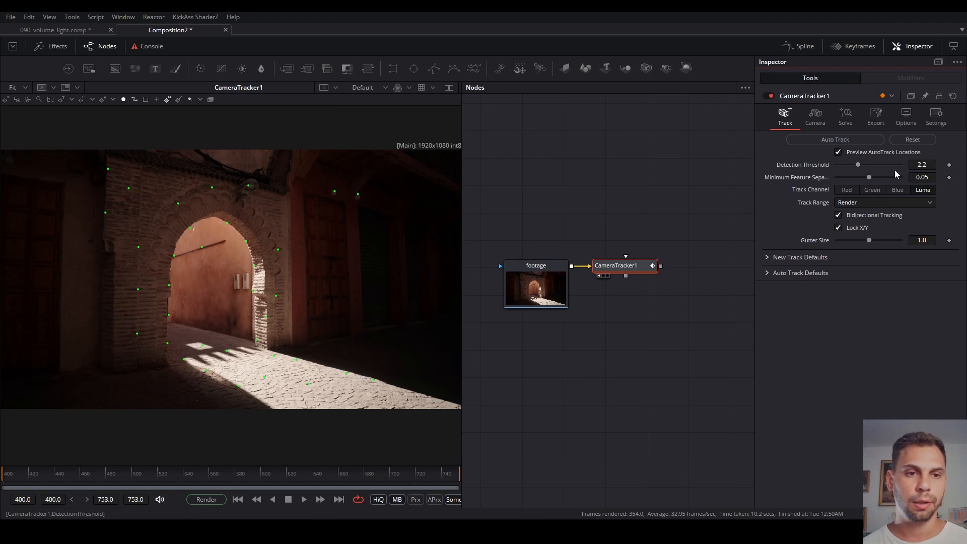
{"action": "left_click", "coordinate": [922, 165]}
{"action": "type", "text": "2"}
{"action": "key", "text": "Tab"}
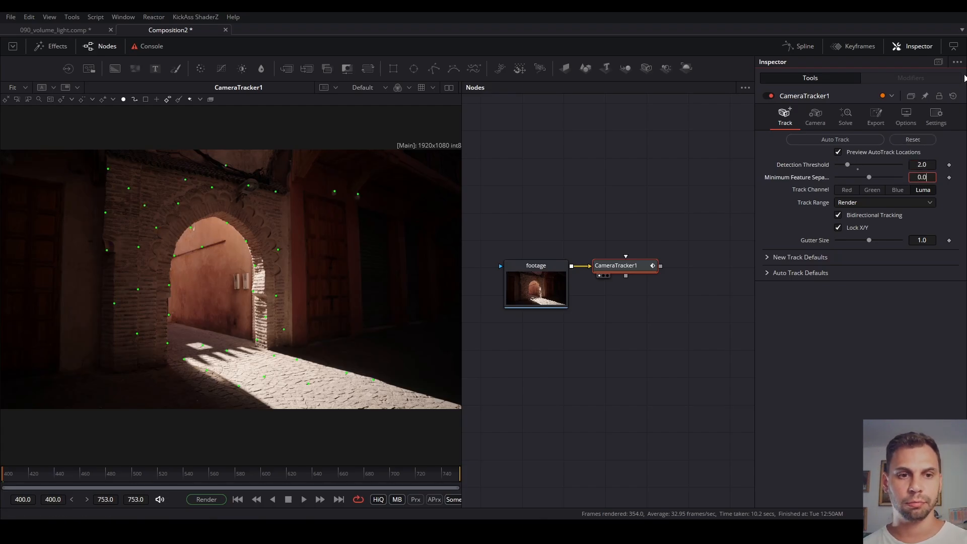
{"action": "type", "text": "0.02"}
{"action": "key", "text": "Tab"}
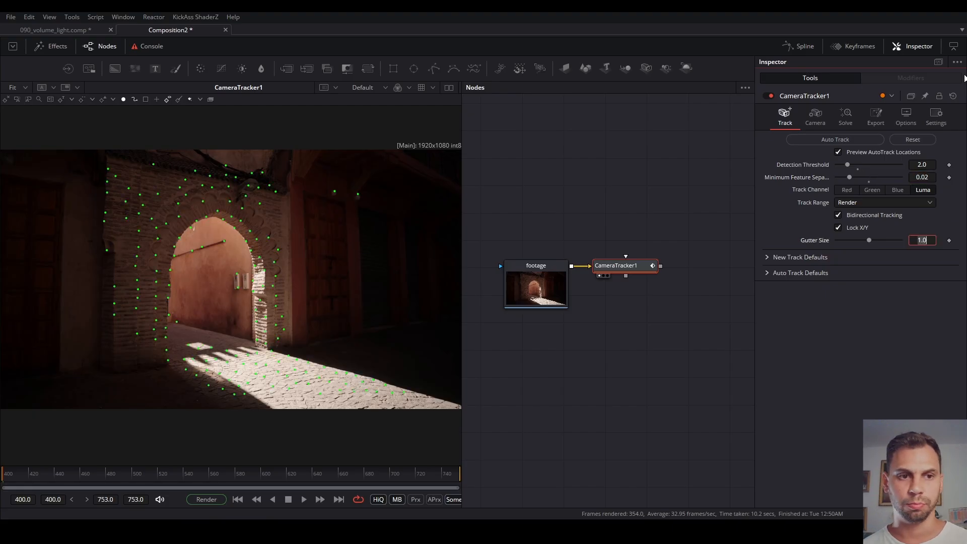
{"action": "left_click", "coordinate": [795, 341]}
Run the auto track on the footage and solve the camera.
{"action": "left_click", "coordinate": [830, 143]}
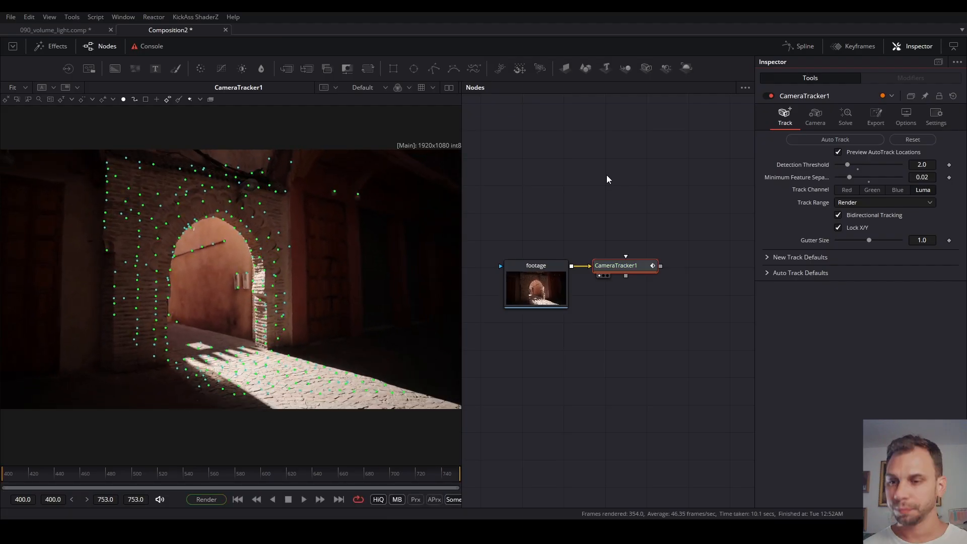
{"action": "left_click", "coordinate": [846, 117]}
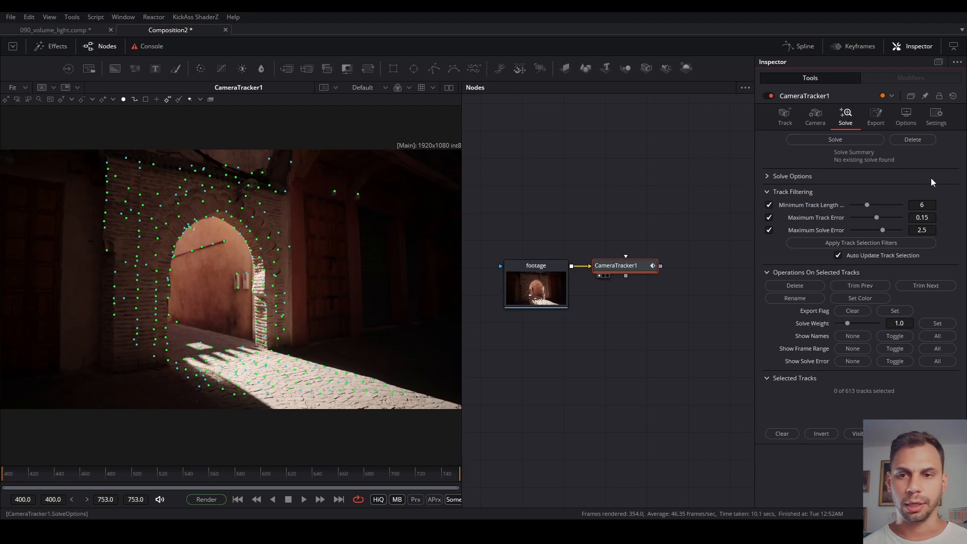
{"action": "left_click", "coordinate": [829, 143]}
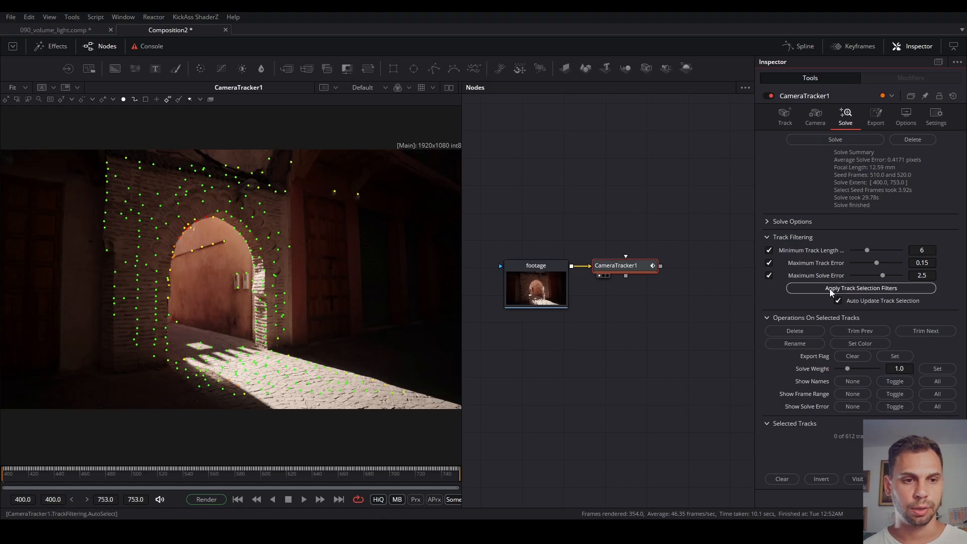
Select the poor tracks with the track selection filters, delete them, and solve the camera again.
{"action": "left_click", "coordinate": [865, 293]}
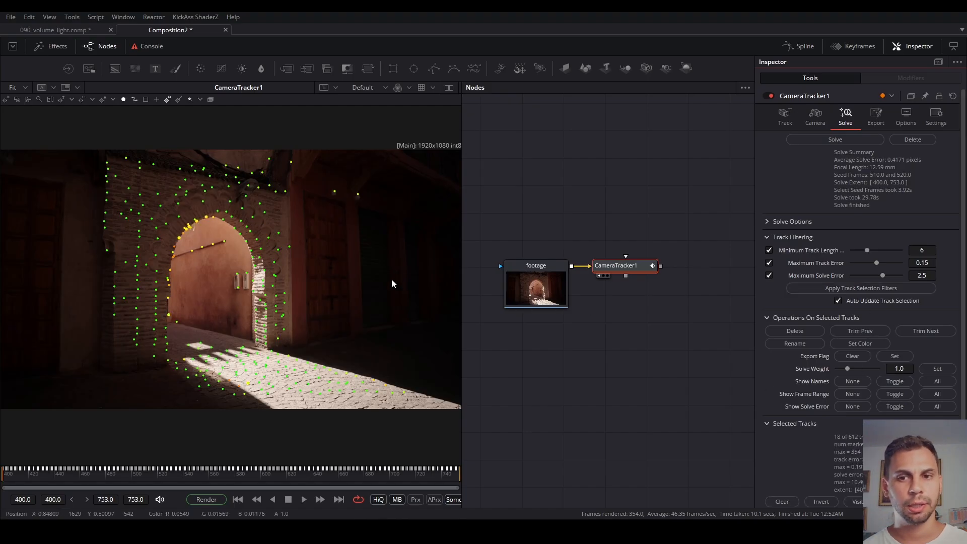
{"action": "scroll", "coordinate": [195, 222], "scroll_direction": "up", "scroll_amount": 4}
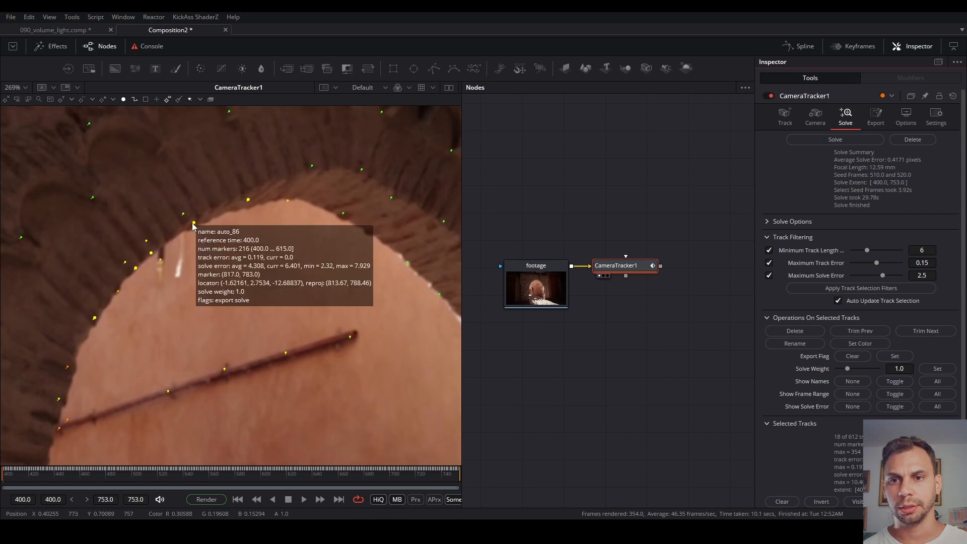
{"action": "scroll", "coordinate": [195, 226], "scroll_direction": "down", "scroll_amount": 3}
{"action": "key", "text": "ctrl+f"}
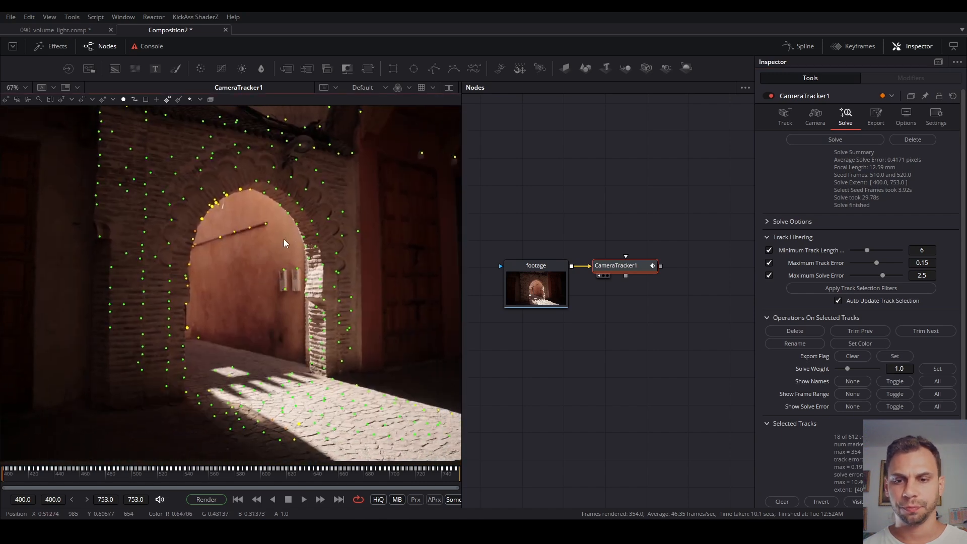
{"action": "left_click", "coordinate": [802, 333]}
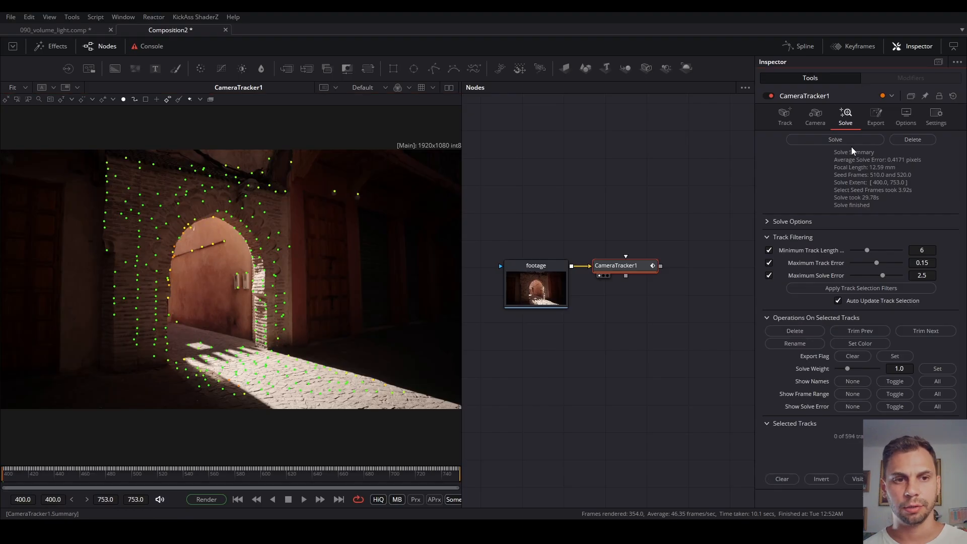
{"action": "left_click", "coordinate": [833, 141]}
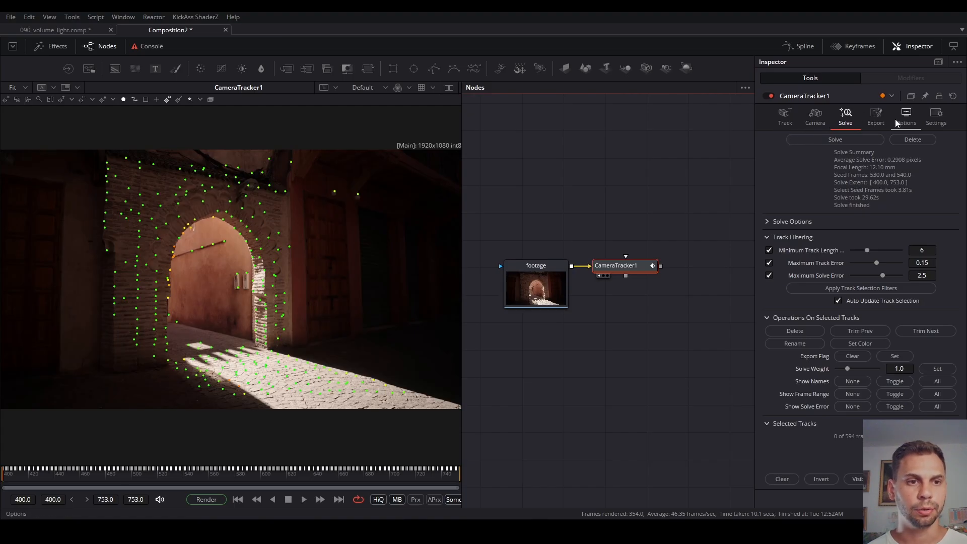
Exclude Lens Distort and Ground Plane from the camera tracker's export options and export the 3D scene.
{"action": "left_click", "coordinate": [879, 119]}
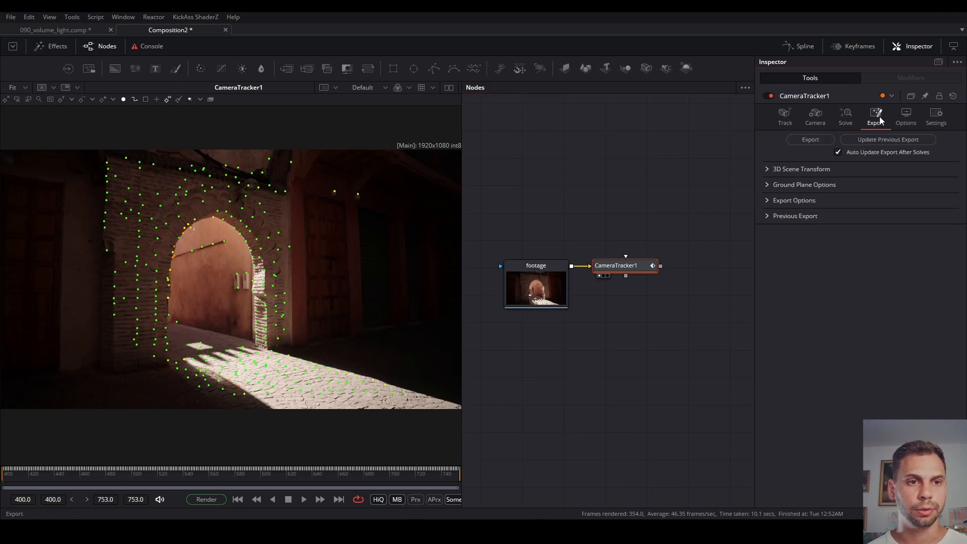
{"action": "left_click", "coordinate": [767, 203]}
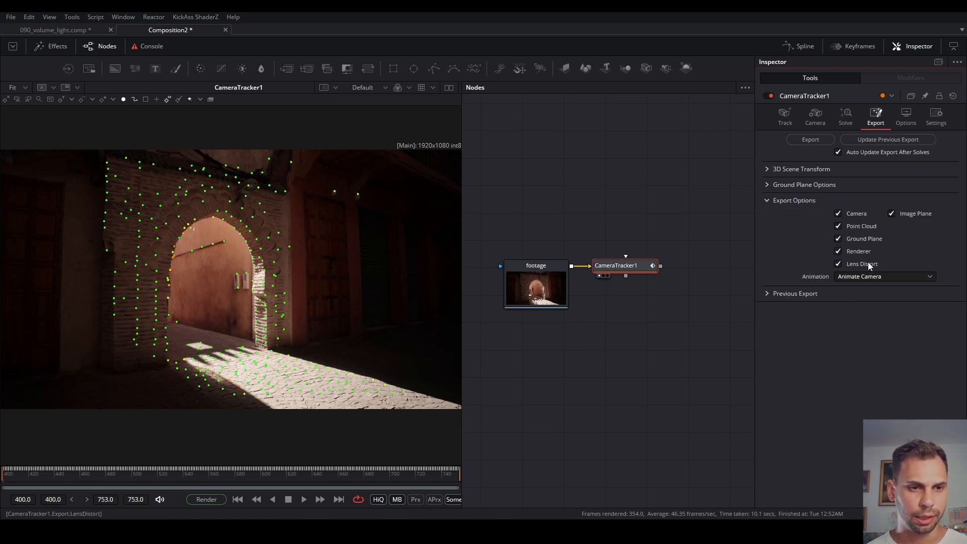
{"action": "left_click", "coordinate": [838, 264]}
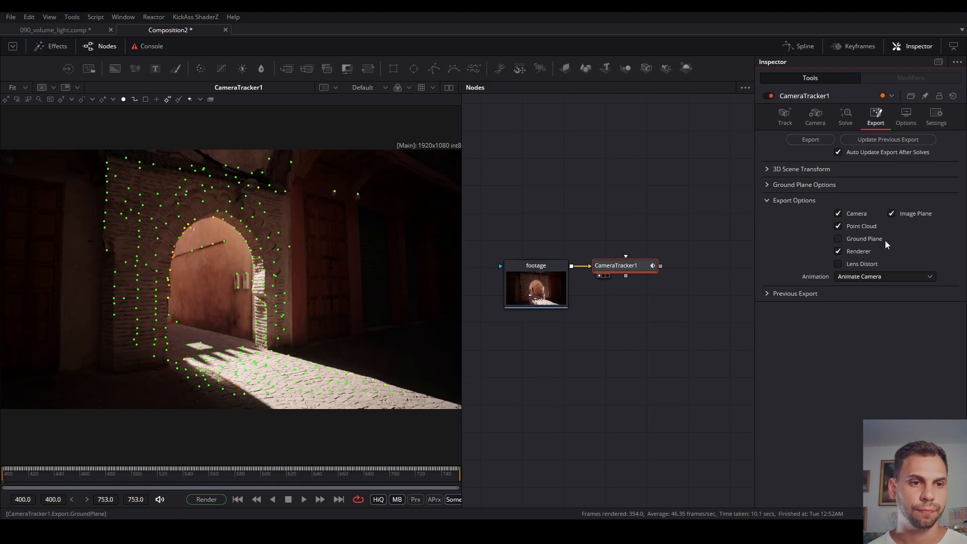
{"action": "left_click", "coordinate": [810, 140]}
Rearrange the exported nodes, placing the point cloud below Merge3D1 and moving the renderer farther away from the merge.
{"action": "scroll", "coordinate": [634, 337], "scroll_direction": "down", "scroll_amount": 5}
{"action": "left_click_drag", "start_coordinate": [634, 337], "coordinate": [540, 356]}
{"action": "left_click_drag", "start_coordinate": [595, 332], "coordinate": [621, 268]}
{"action": "left_click", "coordinate": [620, 270]}
{"action": "scroll", "coordinate": [595, 288], "scroll_direction": "up", "scroll_amount": 5}
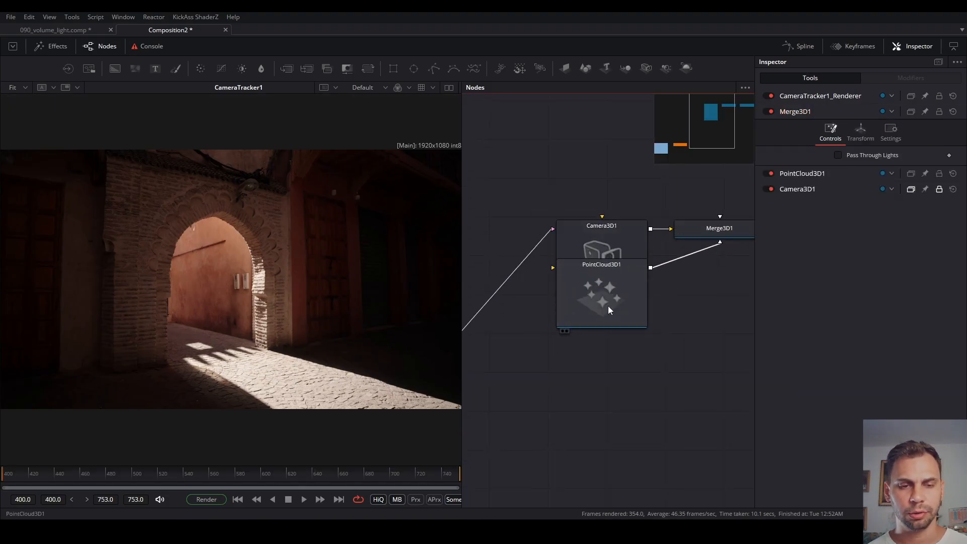
{"action": "left_click_drag", "start_coordinate": [717, 340], "coordinate": [650, 356]}
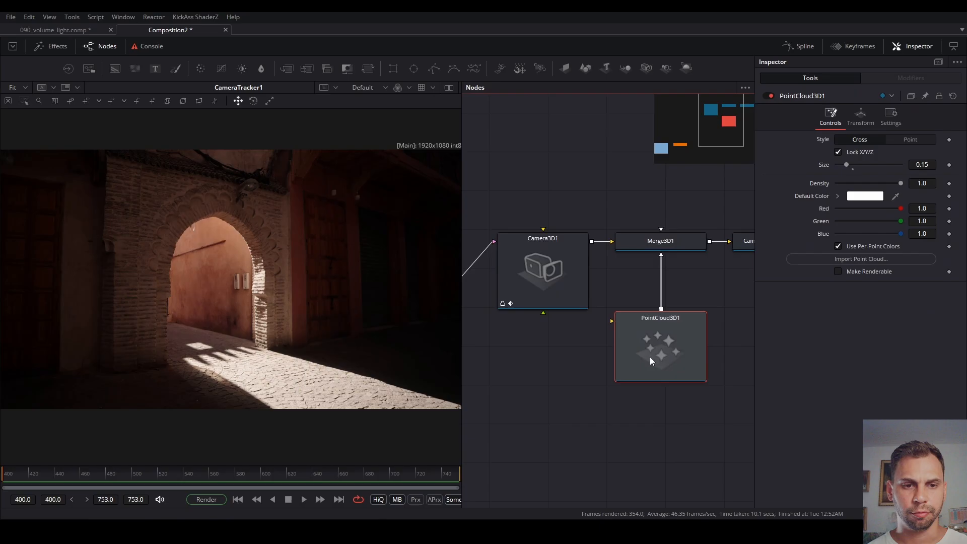
{"action": "left_click", "coordinate": [576, 302]}
{"action": "left_click", "coordinate": [566, 250]}
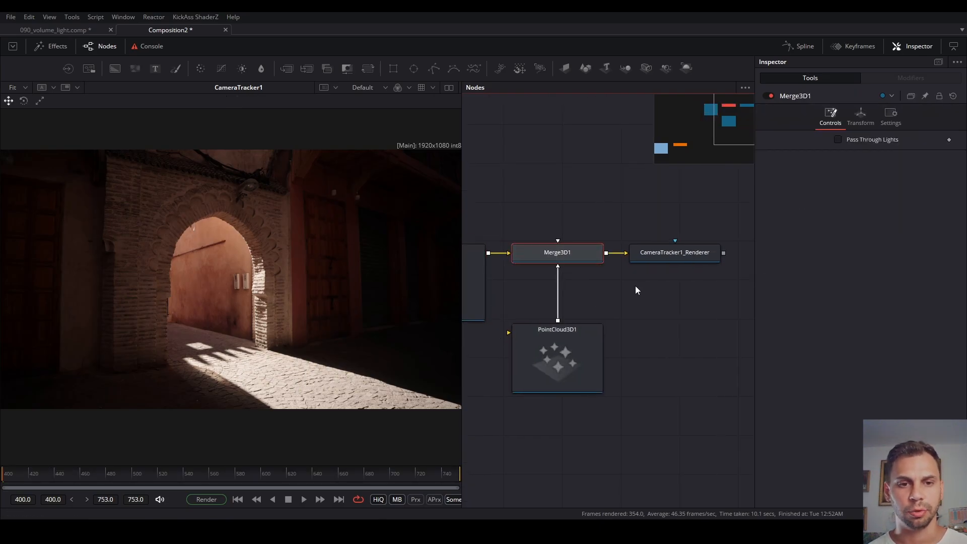
{"action": "scroll", "coordinate": [635, 292], "scroll_direction": "down", "scroll_amount": 1}
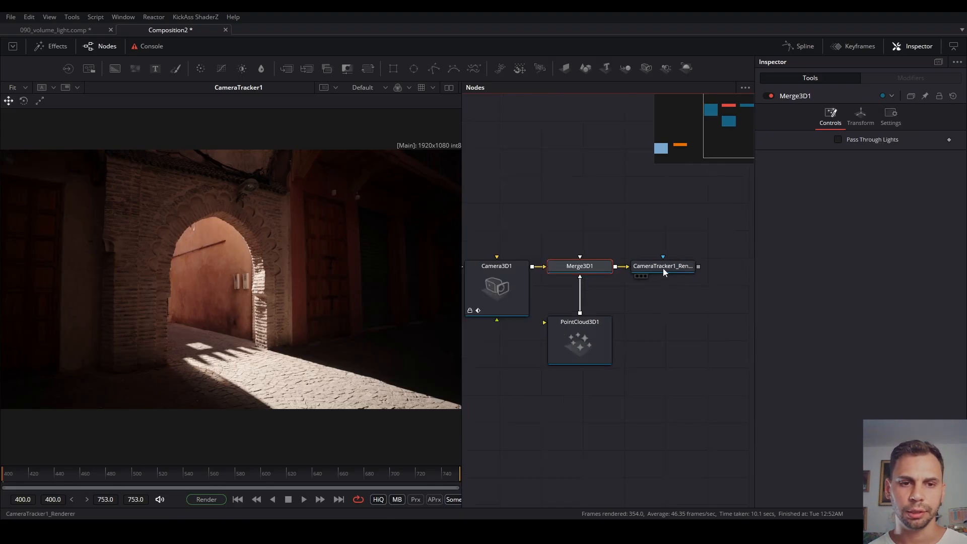
{"action": "left_click_drag", "start_coordinate": [663, 268], "coordinate": [711, 274]}
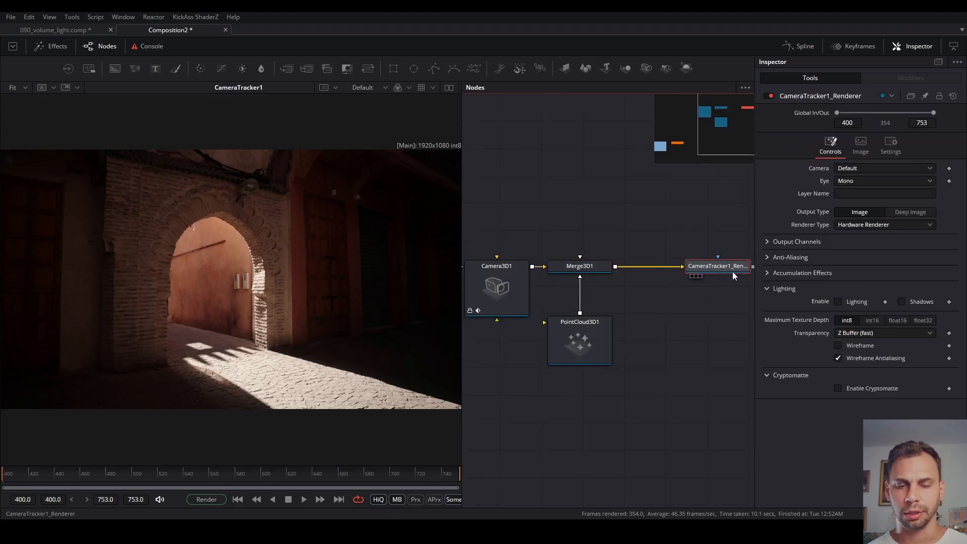
{"action": "left_click_drag", "start_coordinate": [656, 336], "coordinate": [726, 336]}
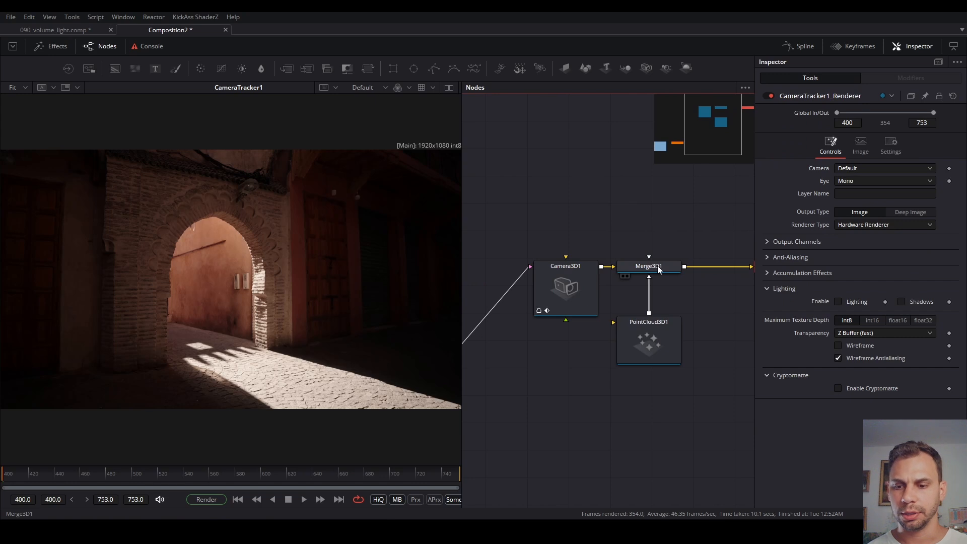
Split the viewer into two views and display Merge3D1 in the upper one, zoomed out to the whole scene.
{"action": "left_click", "coordinate": [657, 265]}
{"action": "left_click", "coordinate": [450, 87]}
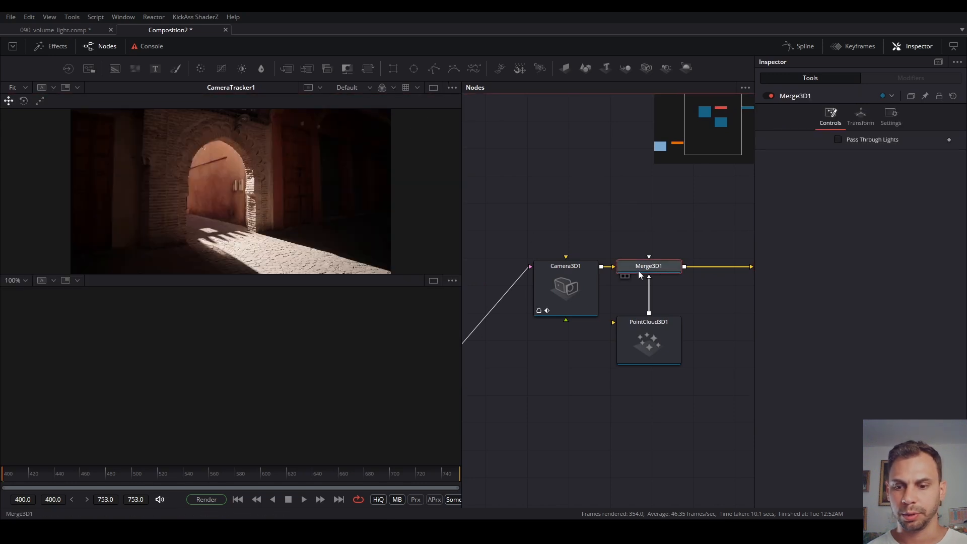
{"action": "key", "text": "1"}
{"action": "scroll", "coordinate": [250, 225], "scroll_direction": "down", "scroll_amount": 5}
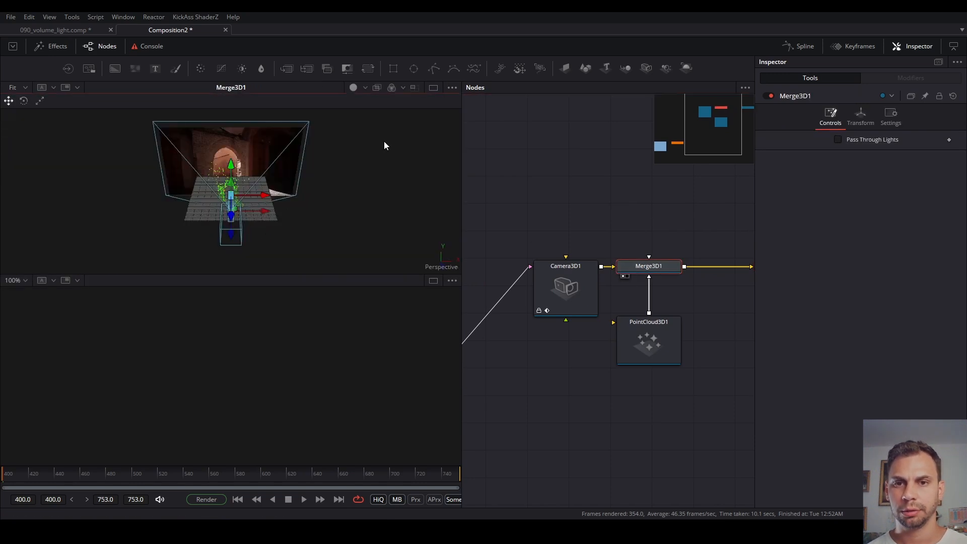
Return the viewer to a single view and show the point cloud and camera of the 3D scene close up.
{"action": "left_click", "coordinate": [435, 88]}
{"action": "left_click_drag", "start_coordinate": [268, 311], "coordinate": [391, 277]}
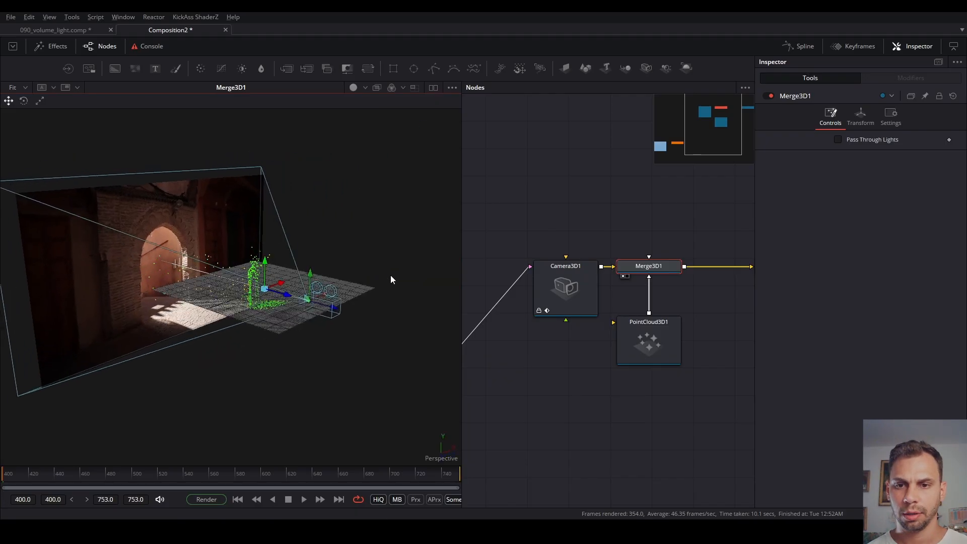
{"action": "scroll", "coordinate": [280, 301], "scroll_direction": "up", "scroll_amount": 4}
{"action": "left_click_drag", "start_coordinate": [323, 302], "coordinate": [206, 347]}
{"action": "left_click_drag", "start_coordinate": [247, 266], "coordinate": [254, 316]}
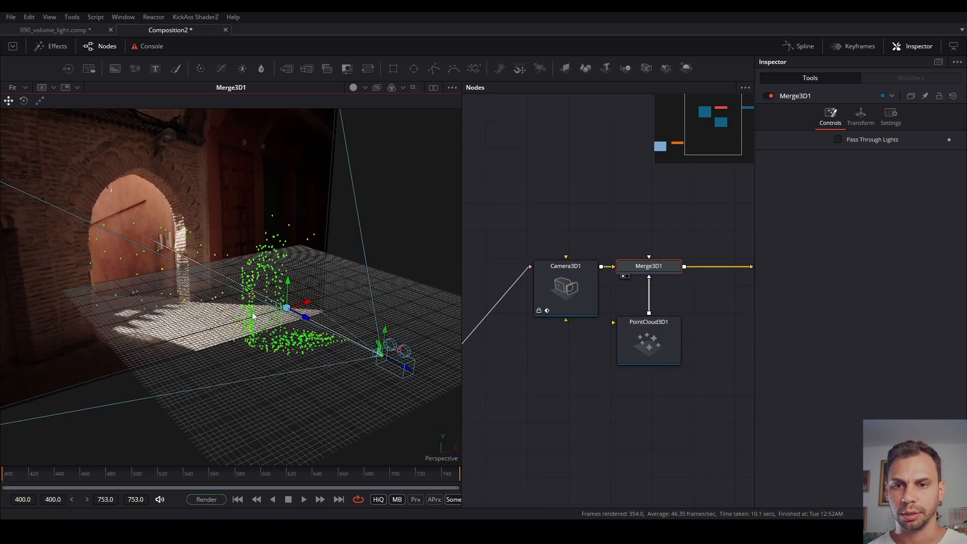
Hide the grid in the 3D viewer and view the point cloud from behind the camera.
{"action": "right_click", "coordinate": [331, 230]}
{"action": "mouse_move", "coordinate": [376, 273]}
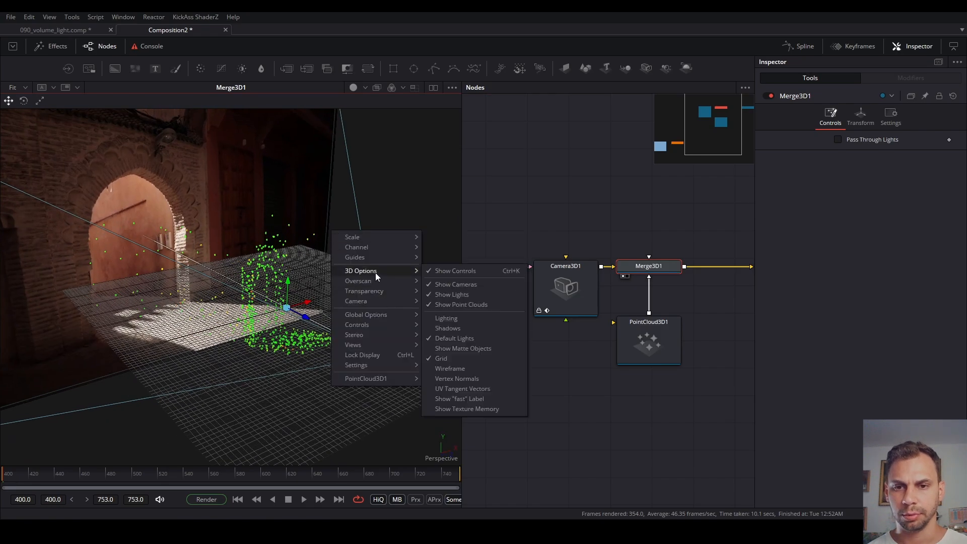
{"action": "left_click", "coordinate": [453, 359]}
{"action": "left_click_drag", "start_coordinate": [443, 358], "coordinate": [304, 345]}
{"action": "left_click_drag", "start_coordinate": [266, 372], "coordinate": [232, 322]}
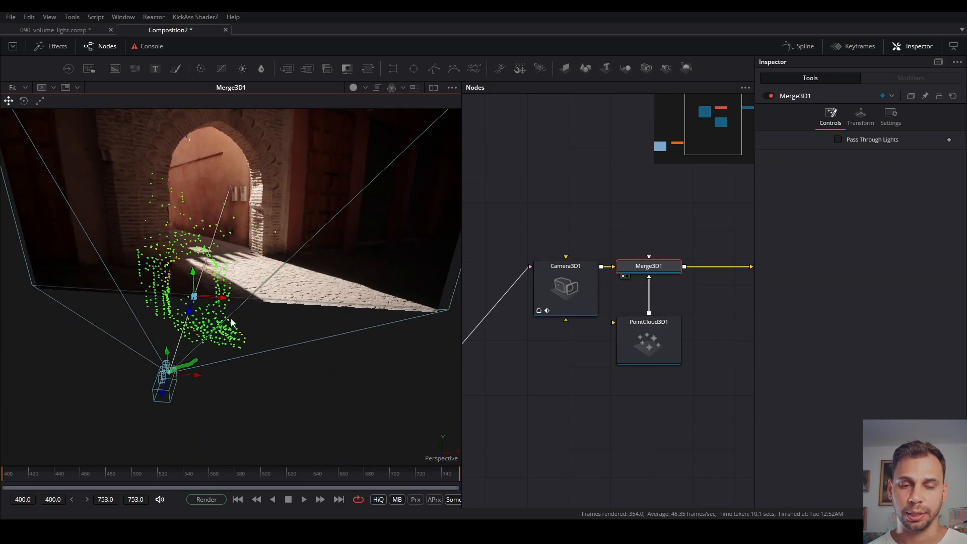
Enable World Position in the output channels of CameraTracker1_Renderer.
{"action": "scroll", "coordinate": [699, 395], "scroll_direction": "right", "scroll_amount": 5}
{"action": "left_click", "coordinate": [618, 292]}
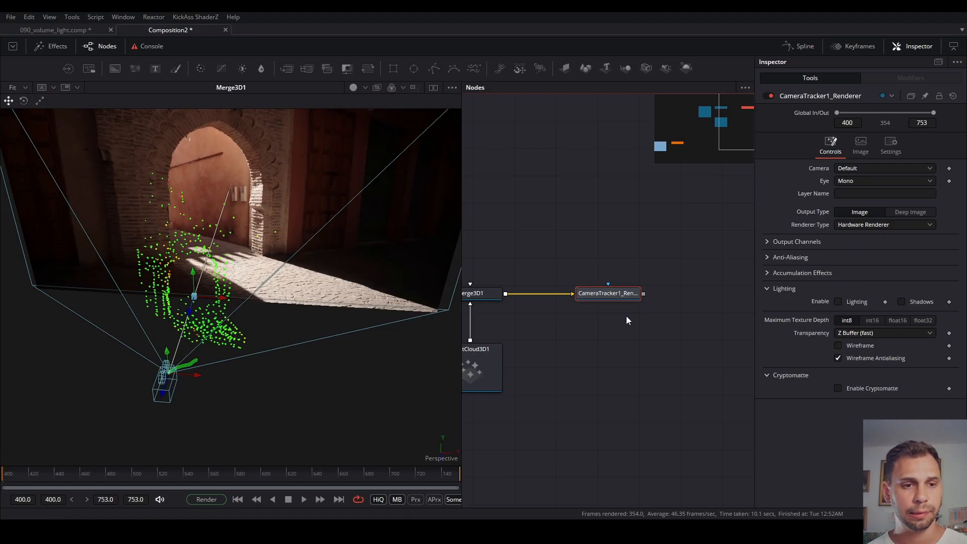
{"action": "left_click", "coordinate": [768, 242]}
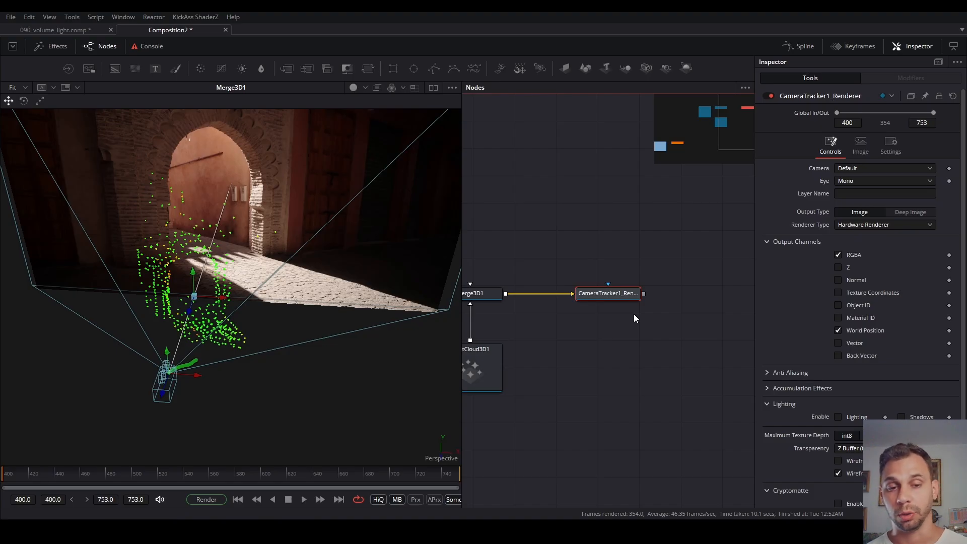
Search the tools for "volu" and add an unconnected Volume Fog node near the renderer.
{"action": "left_click", "coordinate": [610, 336]}
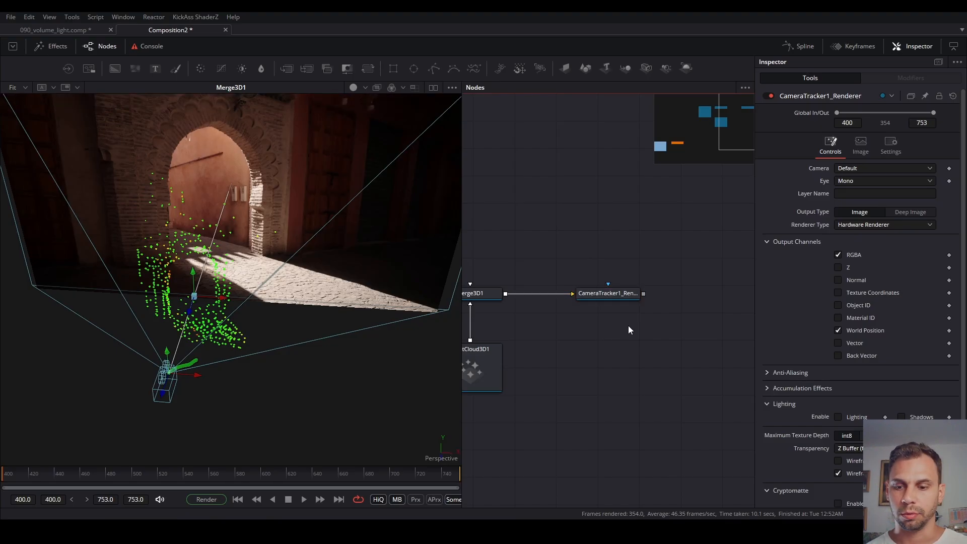
{"action": "key", "text": "shift+space"}
{"action": "type", "text": "cam"}
{"action": "key", "text": "BackSpace"}
{"action": "key", "text": "BackSpace"}
{"action": "key", "text": "BackSpace"}
{"action": "type", "text": "volu"}
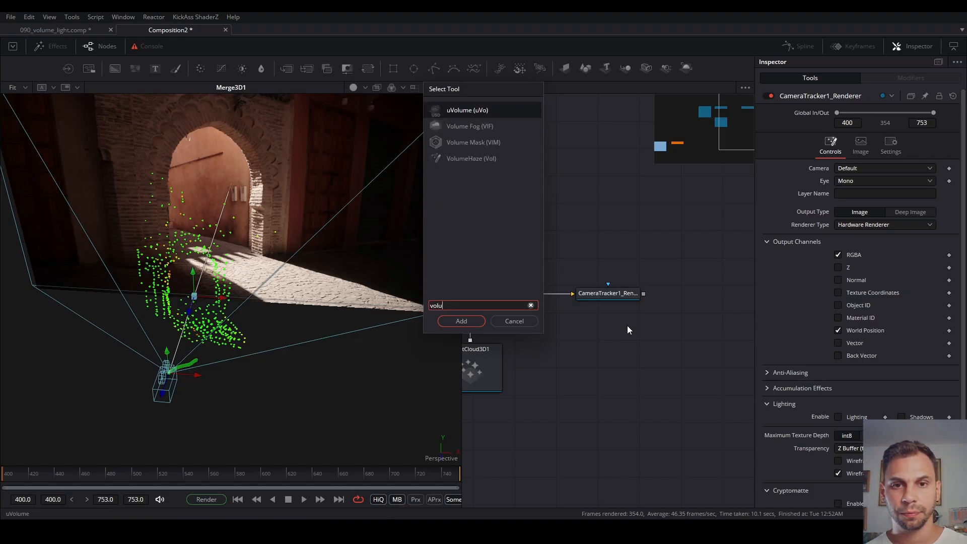
{"action": "key", "text": "Down"}
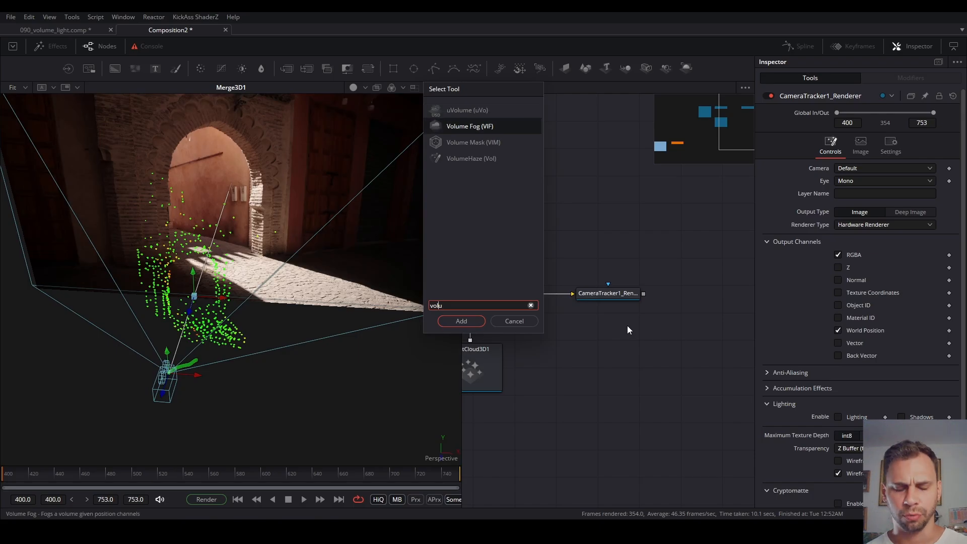
{"action": "key", "text": "Return"}
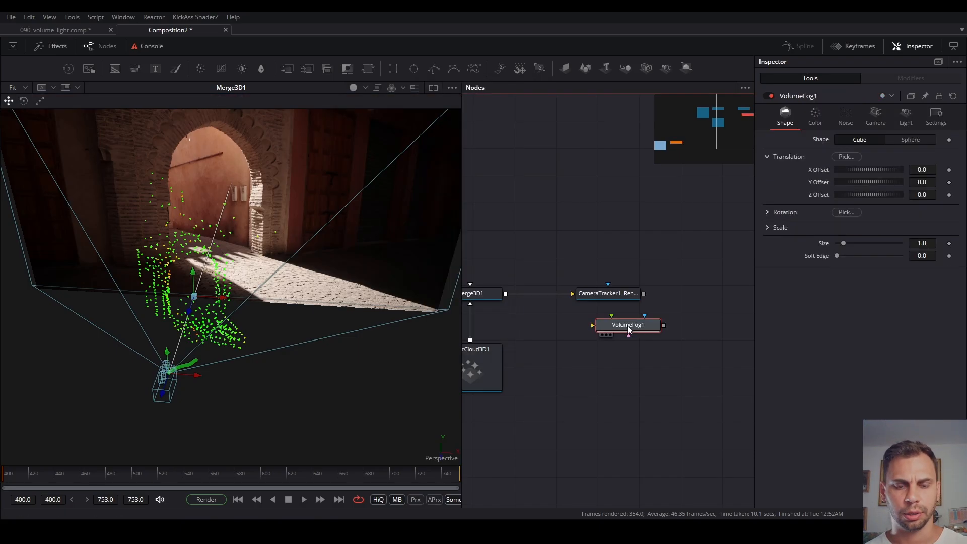
Move VolumeFog1 level with CameraTracker1_Renderer, leaving a gap after it in the node row.
{"action": "left_click_drag", "start_coordinate": [623, 329], "coordinate": [680, 308]}
{"action": "left_click_drag", "start_coordinate": [653, 339], "coordinate": [528, 348]}
{"action": "left_click_drag", "start_coordinate": [561, 318], "coordinate": [631, 309]}
{"action": "left_click", "coordinate": [613, 337]}
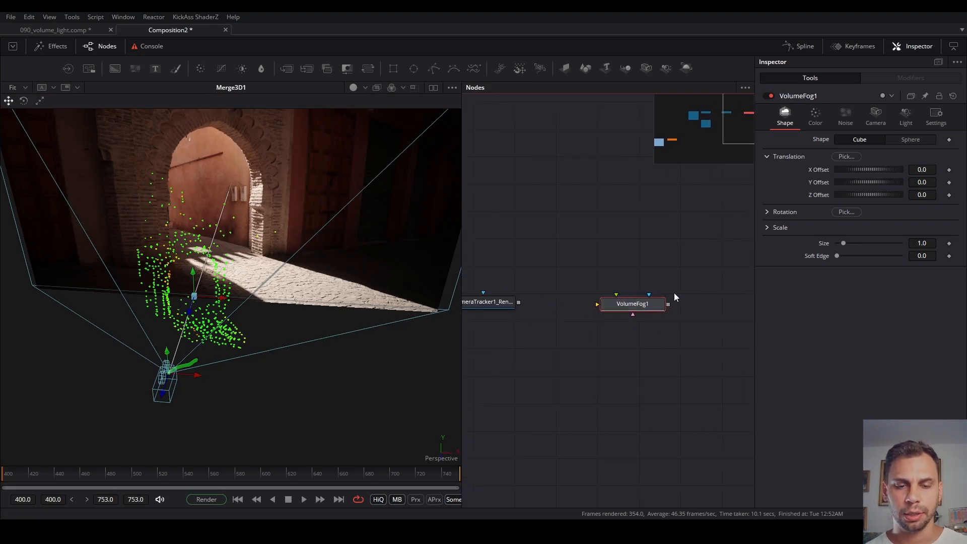
{"action": "left_click_drag", "start_coordinate": [611, 351], "coordinate": [620, 319]}
{"action": "scroll", "coordinate": [647, 319], "scroll_direction": "down", "scroll_amount": 3}
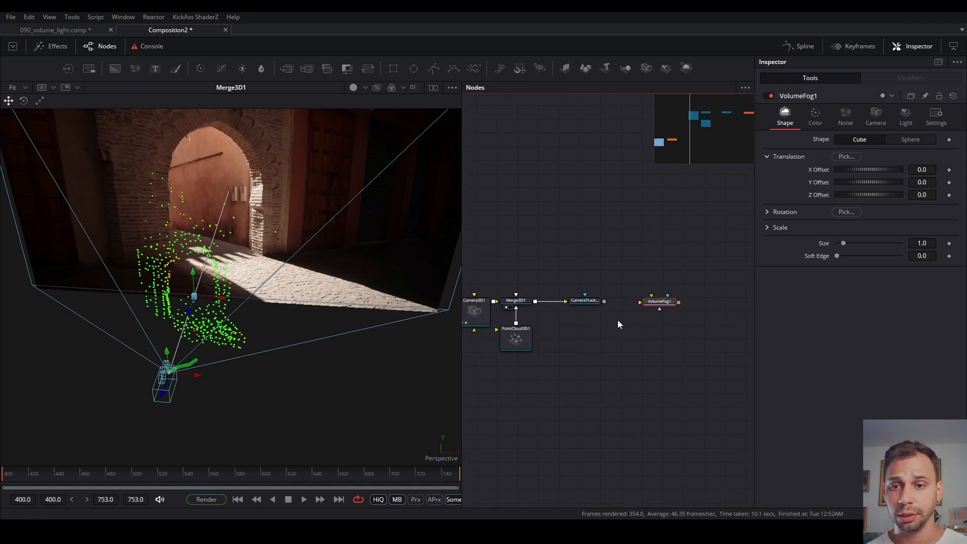
Check the renderer's image, connect its output to VolumeFog1, and display VolumeFog1 in the viewer.
{"action": "left_click_drag", "start_coordinate": [585, 301], "coordinate": [328, 267]}
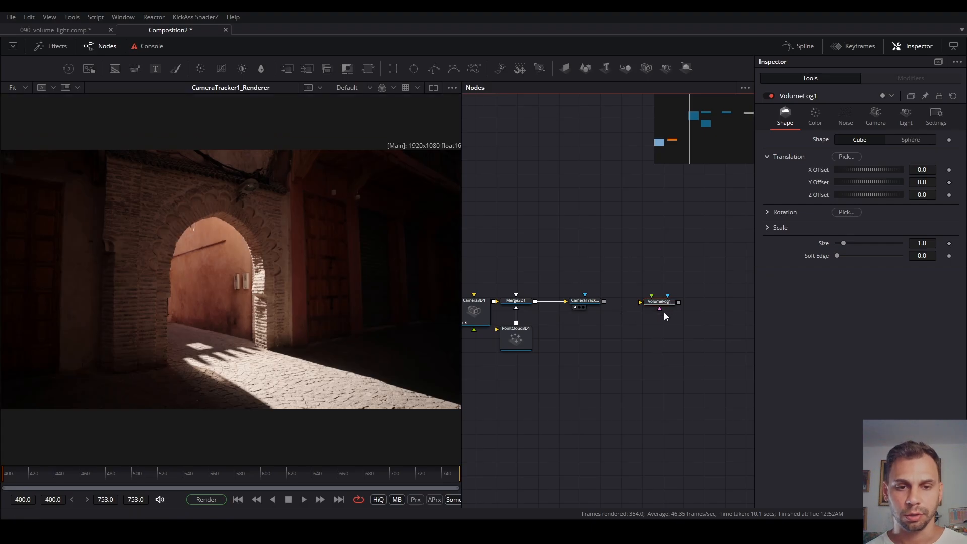
{"action": "left_click", "coordinate": [597, 301]}
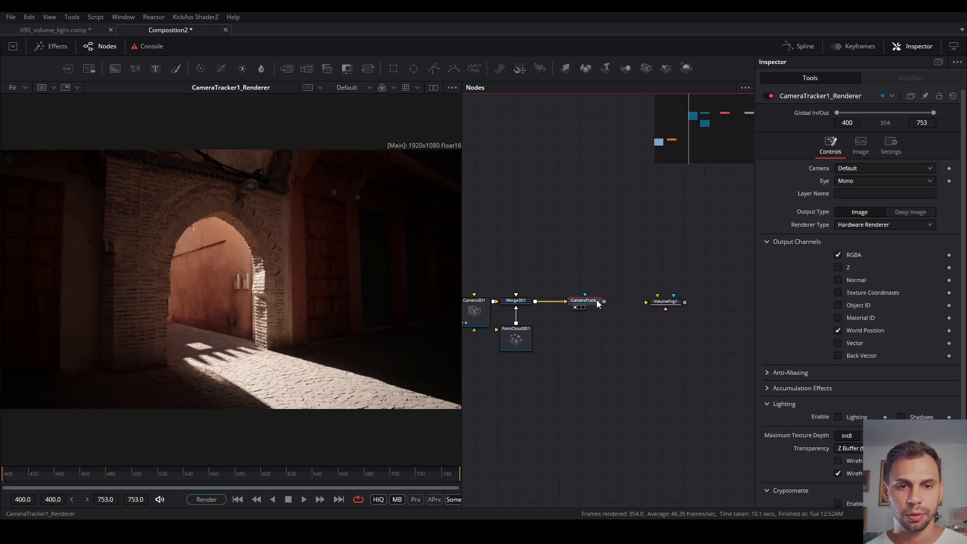
{"action": "scroll", "coordinate": [596, 303], "scroll_direction": "up", "scroll_amount": 3}
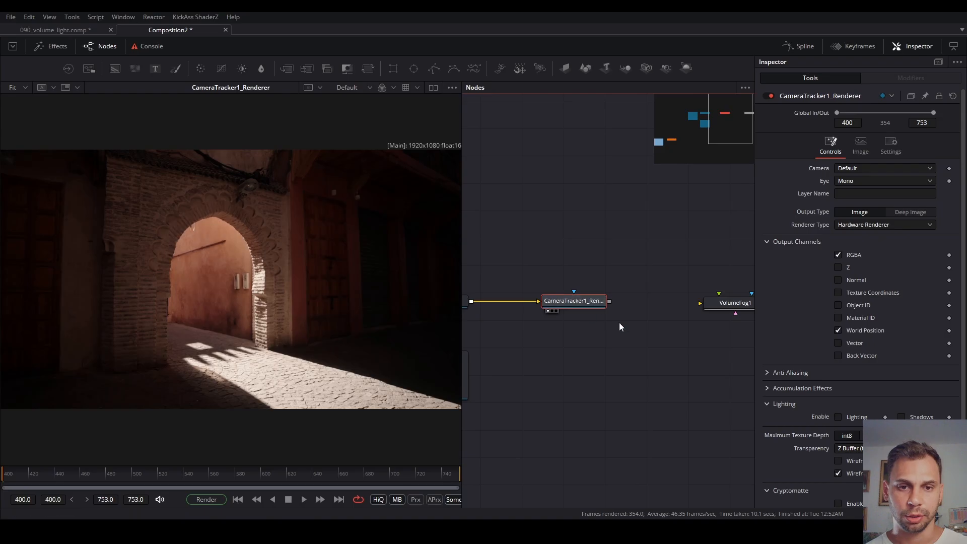
{"action": "left_click_drag", "start_coordinate": [608, 303], "coordinate": [640, 316]}
{"action": "left_click", "coordinate": [671, 301]}
{"action": "key", "text": "1"}
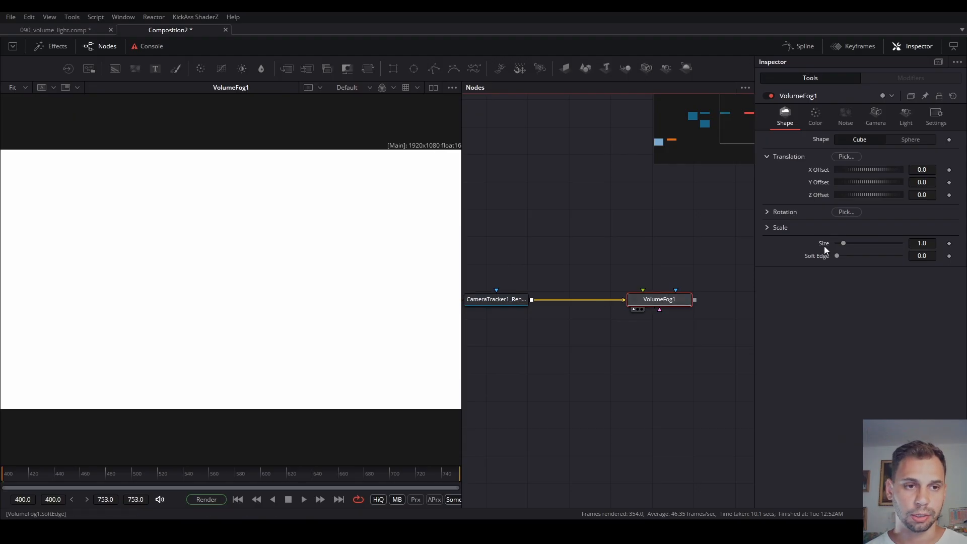
Raise the renderer and VolumeFog1 above Merge3D1 and connect Merge3D1 to the pink input on VolumeFog1.
{"action": "scroll", "coordinate": [620, 323], "scroll_direction": "down", "scroll_amount": 2}
{"action": "left_click_drag", "start_coordinate": [531, 311], "coordinate": [563, 315]}
{"action": "left_click", "coordinate": [518, 283]}
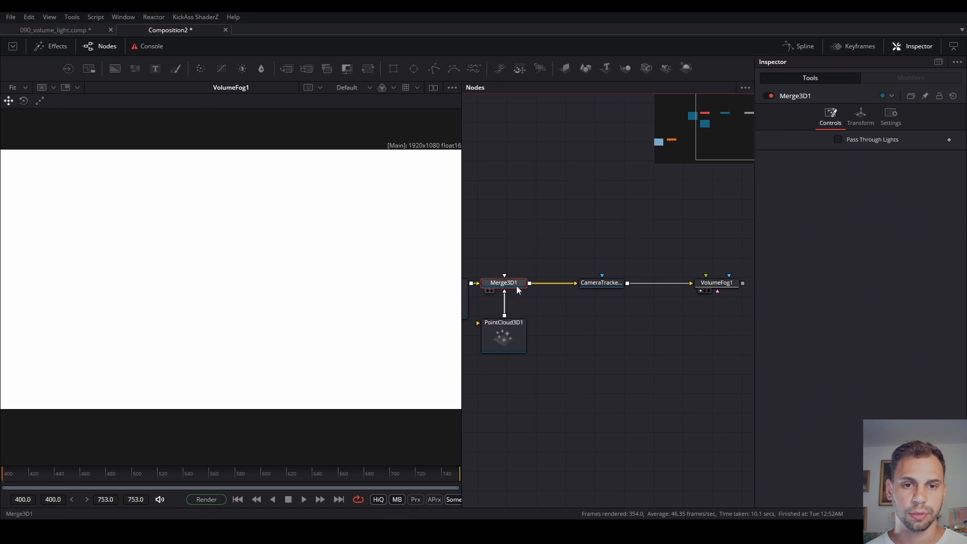
{"action": "left_click_drag", "start_coordinate": [595, 243], "coordinate": [729, 326]}
{"action": "left_click_drag", "start_coordinate": [602, 283], "coordinate": [599, 248]}
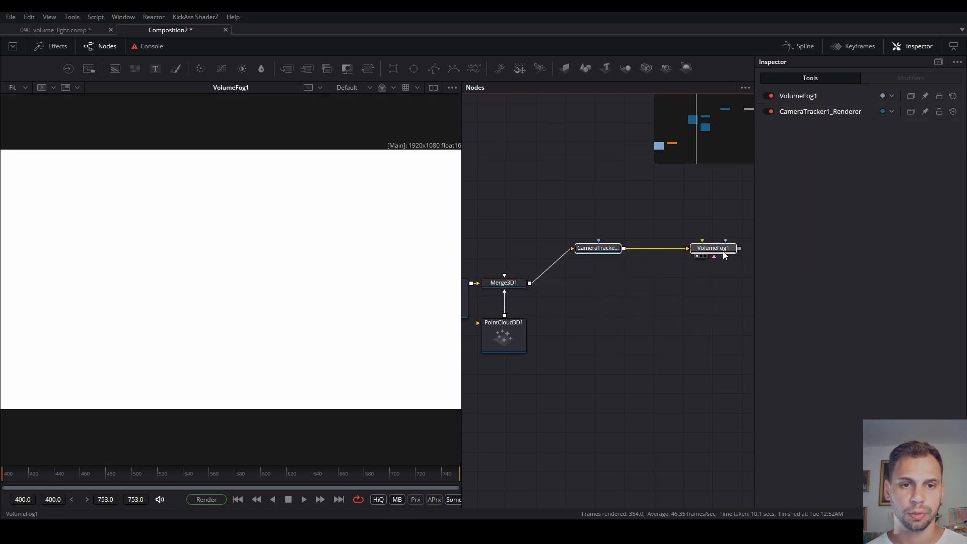
{"action": "left_click_drag", "start_coordinate": [530, 283], "coordinate": [715, 256]}
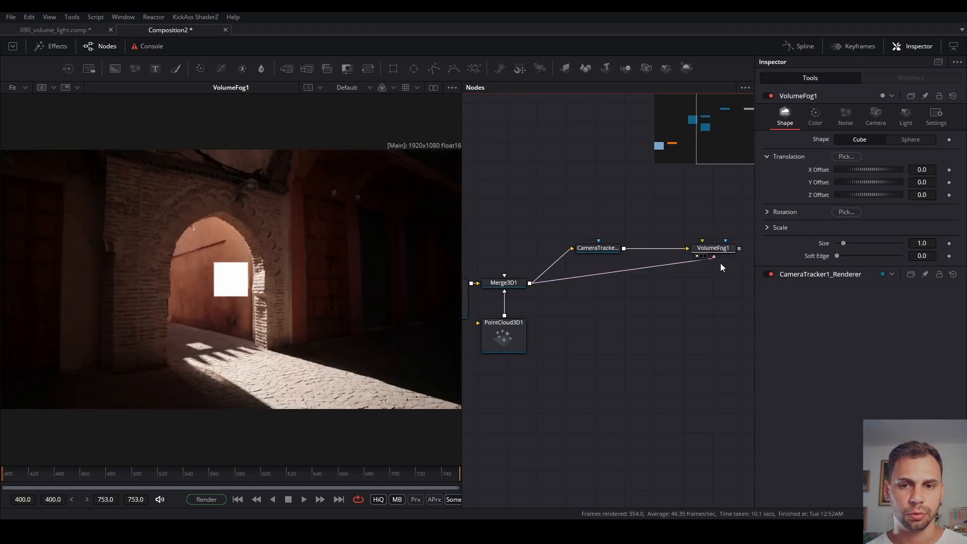
Insert one pipe router in the Merge3D1 to VolumeFog1 connection and place it beneath VolumeFog1, level with Merge3D1.
{"action": "left_click", "coordinate": [632, 268], "text": "alt"}
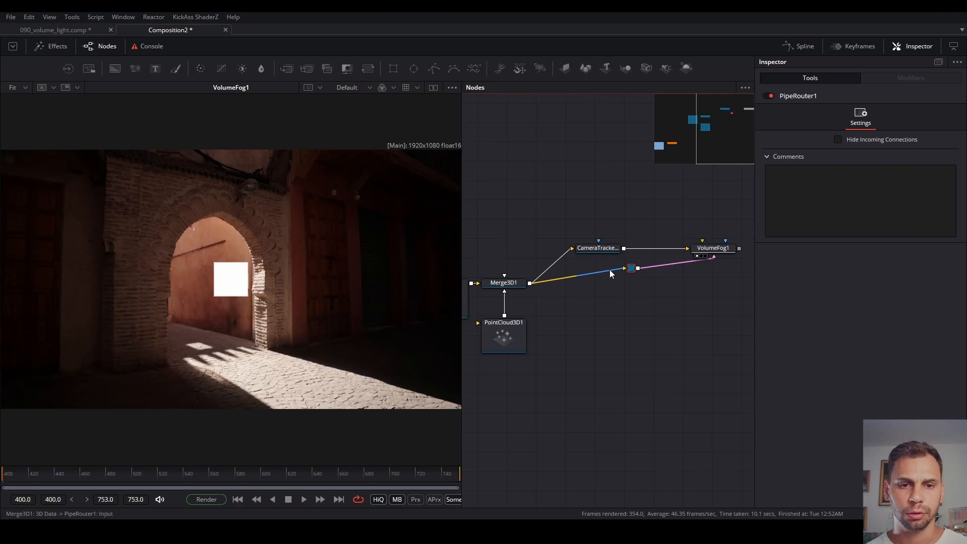
{"action": "left_click", "coordinate": [594, 273], "text": "alt"}
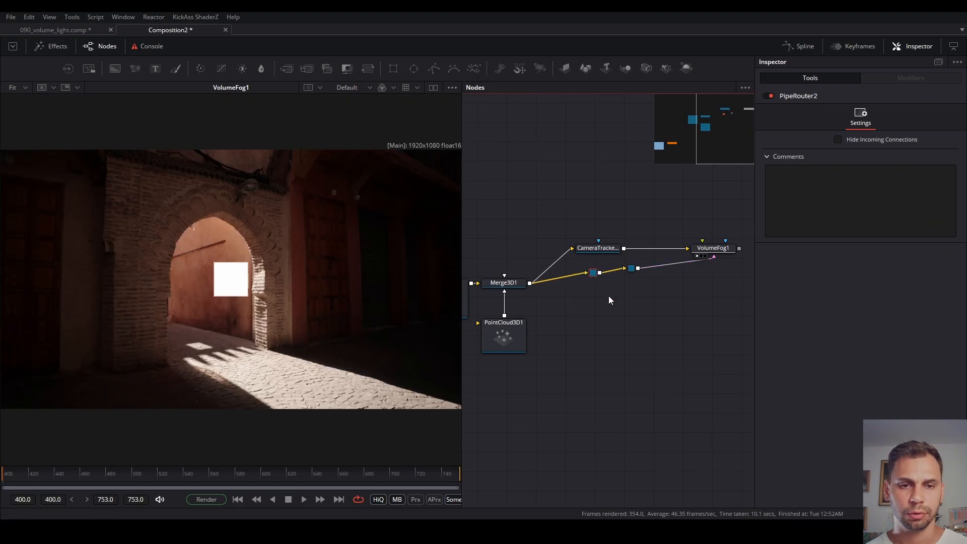
{"action": "key", "text": "ctrl+z"}
{"action": "left_click_drag", "start_coordinate": [633, 270], "coordinate": [703, 287]}
Open VolumeFog1's light settings and scrub through the footage to check how the fog cube tracks.
{"action": "left_click", "coordinate": [714, 247]}
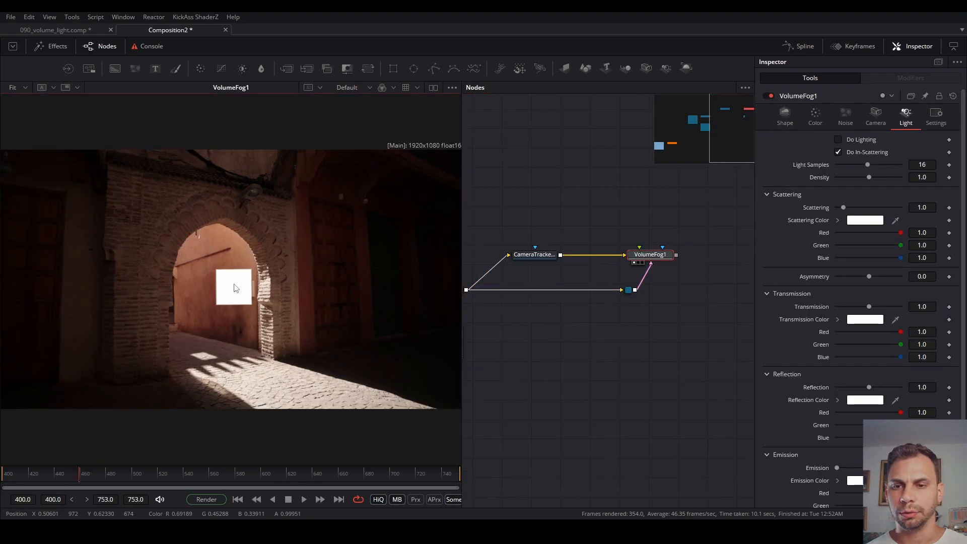
{"action": "left_click_drag", "start_coordinate": [121, 476], "coordinate": [363, 458]}
Display Merge3D1 in the viewer and inspect the tracked camera's position relative to the point cloud.
{"action": "left_click_drag", "start_coordinate": [596, 326], "coordinate": [773, 311]}
{"action": "left_click", "coordinate": [556, 286]}
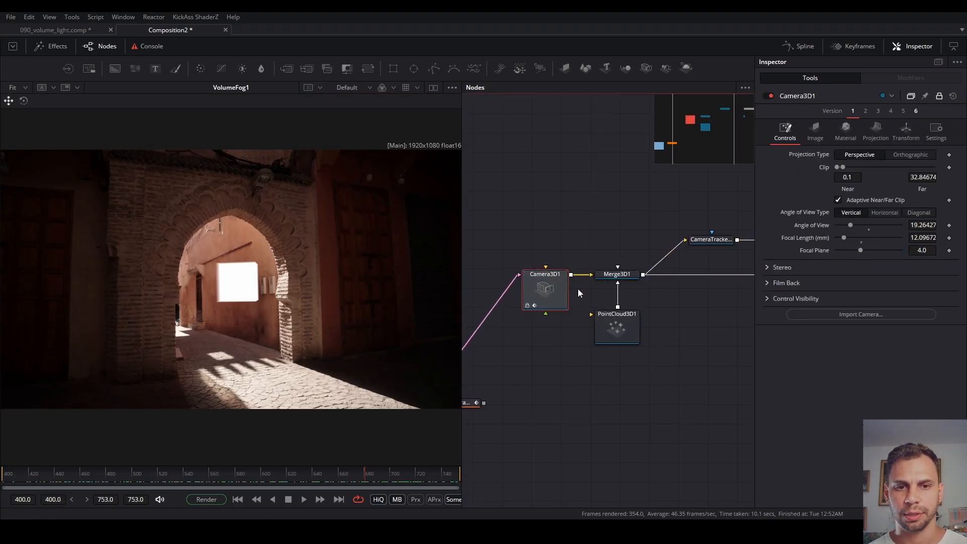
{"action": "key", "text": "1"}
{"action": "left_click_drag", "start_coordinate": [246, 272], "coordinate": [201, 249]}
{"action": "left_click_drag", "start_coordinate": [670, 285], "coordinate": [621, 287]}
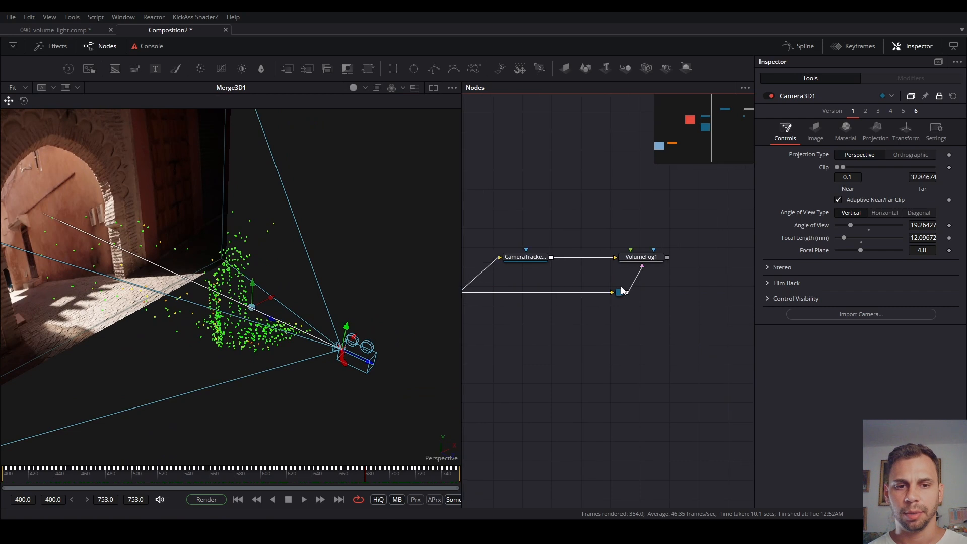
Display VolumeFog1 in the viewer again and scrub the timeline to around frame 660.
{"action": "key", "text": "1"}
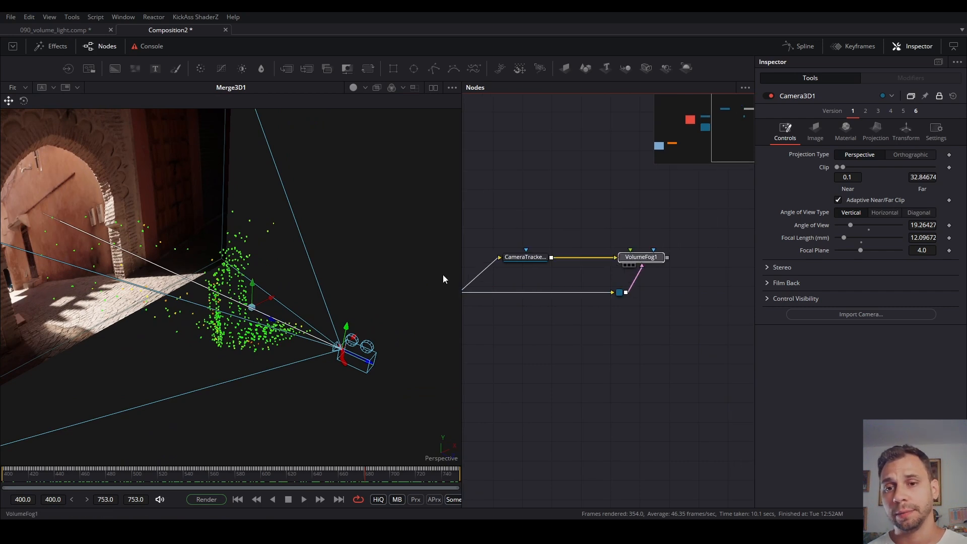
{"action": "left_click_drag", "start_coordinate": [119, 480], "coordinate": [344, 472]}
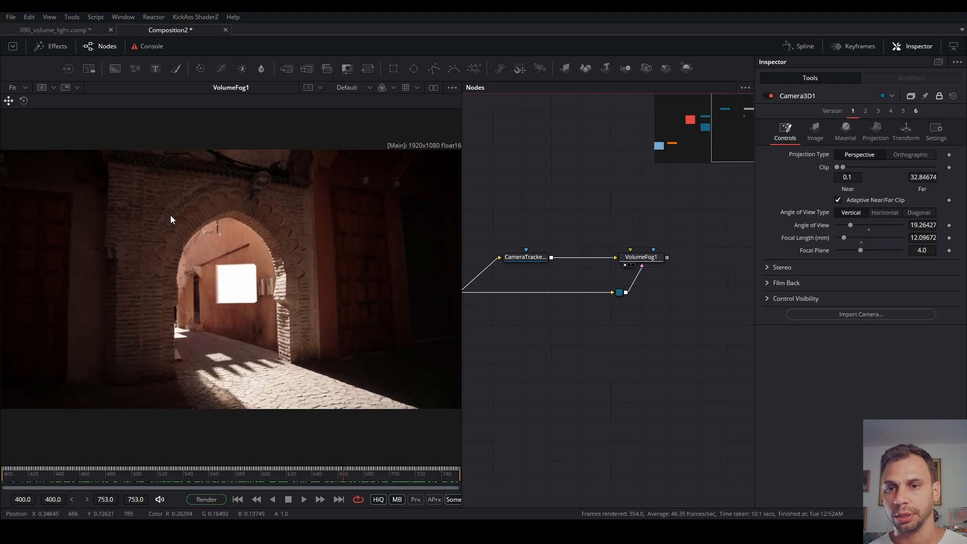
{"action": "left_click_drag", "start_coordinate": [358, 485], "coordinate": [336, 475]}
Look through VolumeFog1's color, noise and camera settings, ending on its shape settings.
{"action": "left_click", "coordinate": [619, 343]}
{"action": "left_click", "coordinate": [655, 258]}
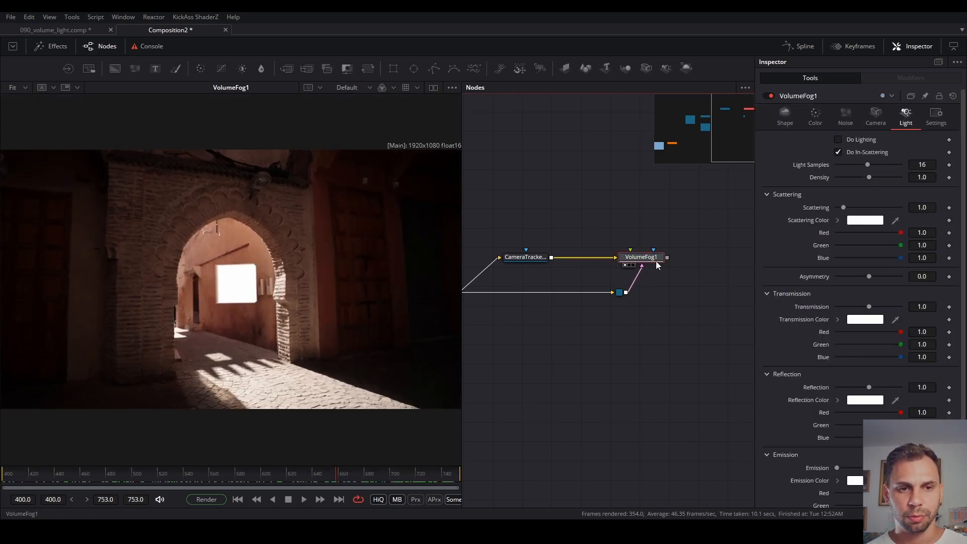
{"action": "left_click", "coordinate": [784, 123]}
{"action": "left_click", "coordinate": [821, 117]}
{"action": "left_click", "coordinate": [852, 116]}
{"action": "left_click", "coordinate": [883, 116]}
{"action": "left_click", "coordinate": [888, 119]}
{"action": "left_click", "coordinate": [785, 117]}
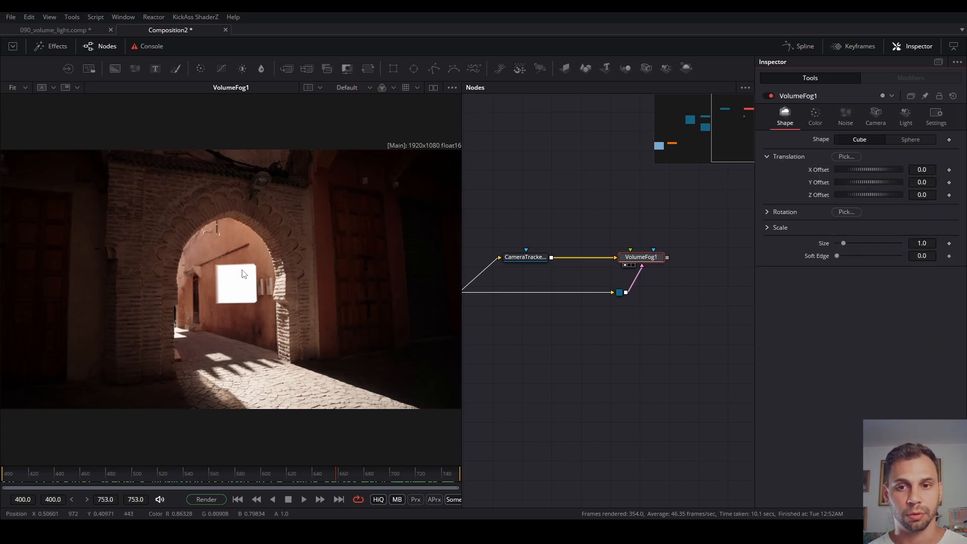
Try the sphere shape on VolumeFog1, switch back to the cube, and set its size to 2.68.
{"action": "left_click", "coordinate": [897, 142]}
{"action": "left_click", "coordinate": [869, 140]}
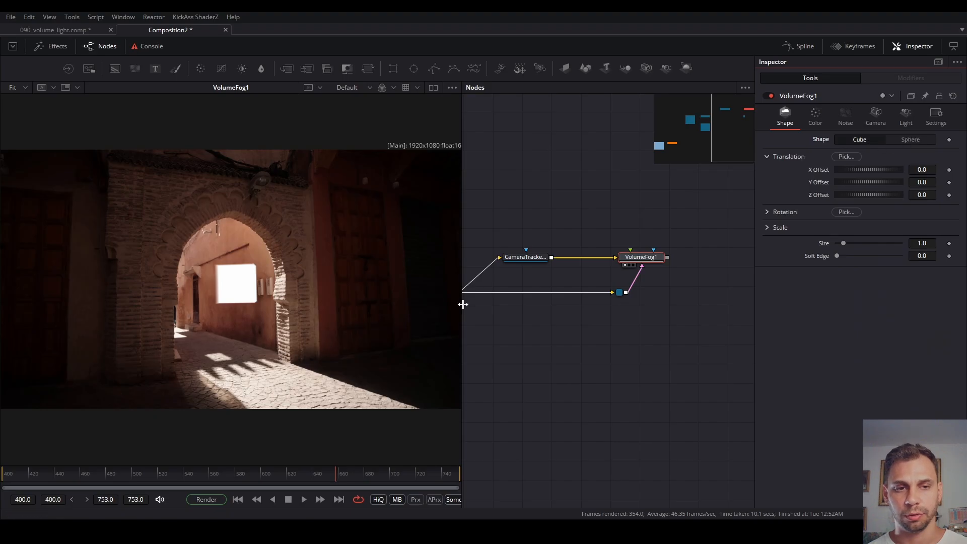
{"action": "mouse_move", "coordinate": [844, 241]}
{"action": "left_mouse_down"}
{"action": "mouse_move", "coordinate": [870, 246]}
{"action": "mouse_move", "coordinate": [858, 243]}
{"action": "left_mouse_up"}
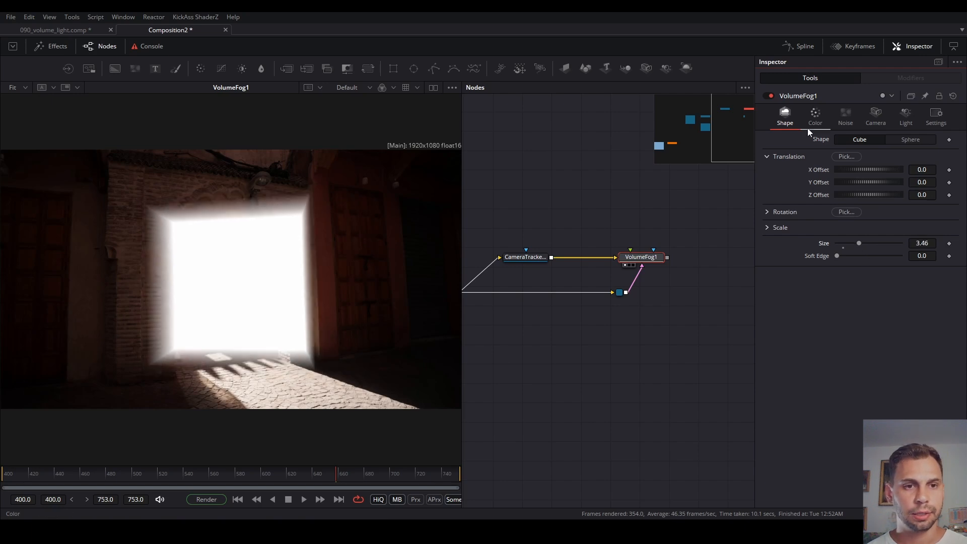
{"action": "left_click_drag", "start_coordinate": [862, 246], "coordinate": [857, 246]}
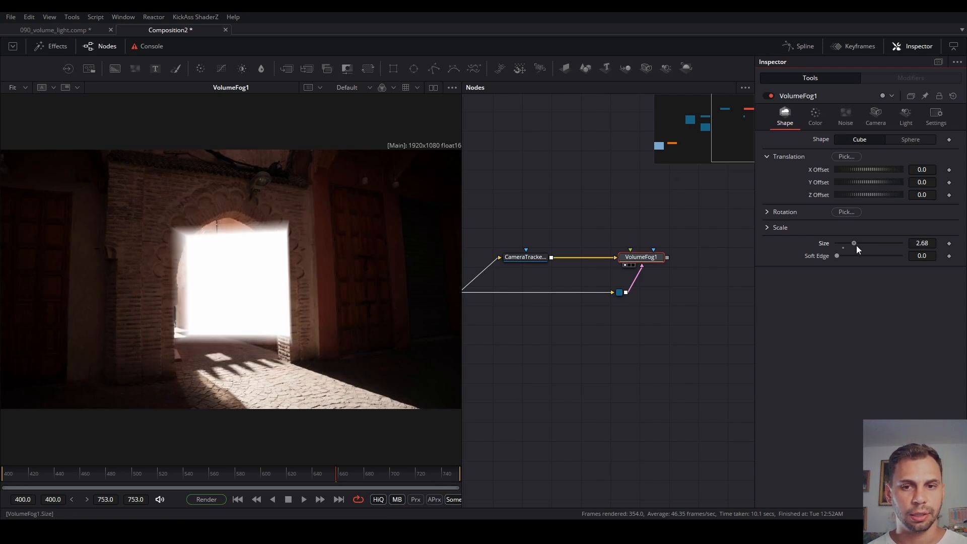
Add a Point Light node and connect it to Merge3D1, placing it above the merge.
{"action": "left_click_drag", "start_coordinate": [494, 374], "coordinate": [613, 385]}
{"action": "scroll", "coordinate": [569, 404], "scroll_direction": "down", "scroll_amount": 3}
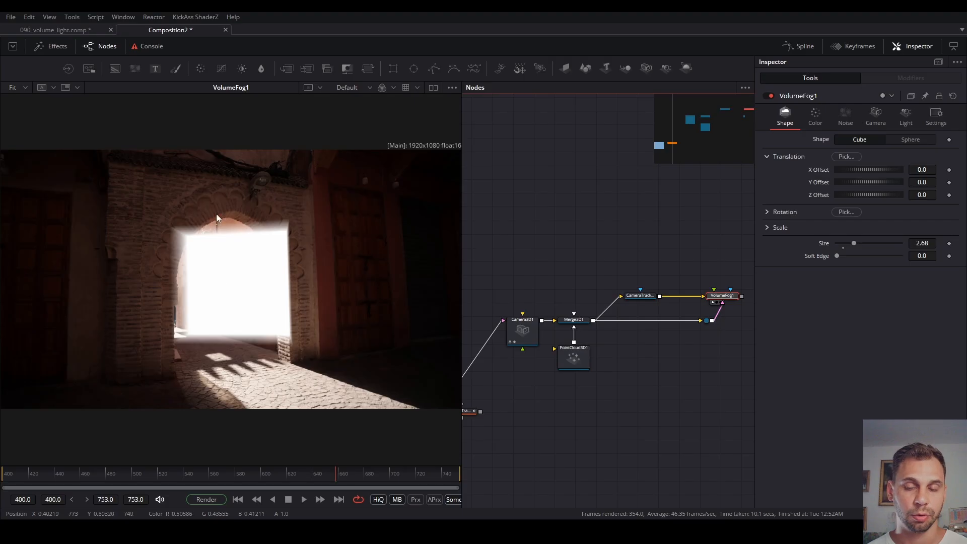
{"action": "left_click", "coordinate": [561, 246]}
{"action": "key", "text": "shift+space"}
{"action": "type", "text": "volu"}
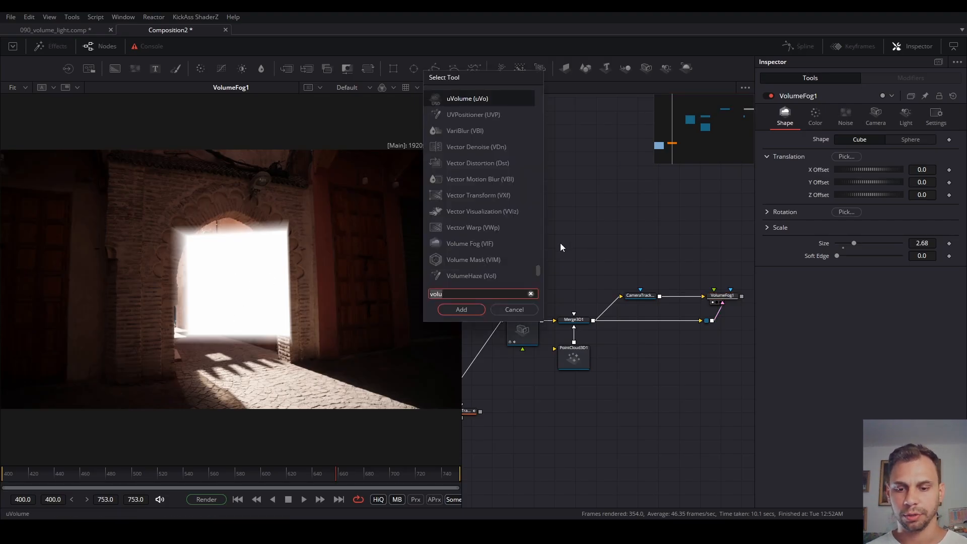
{"action": "key", "text": "BackSpace"}
{"action": "key", "text": "BackSpace"}
{"action": "key", "text": "BackSpace"}
{"action": "key", "text": "BackSpace"}
{"action": "type", "text": "light"}
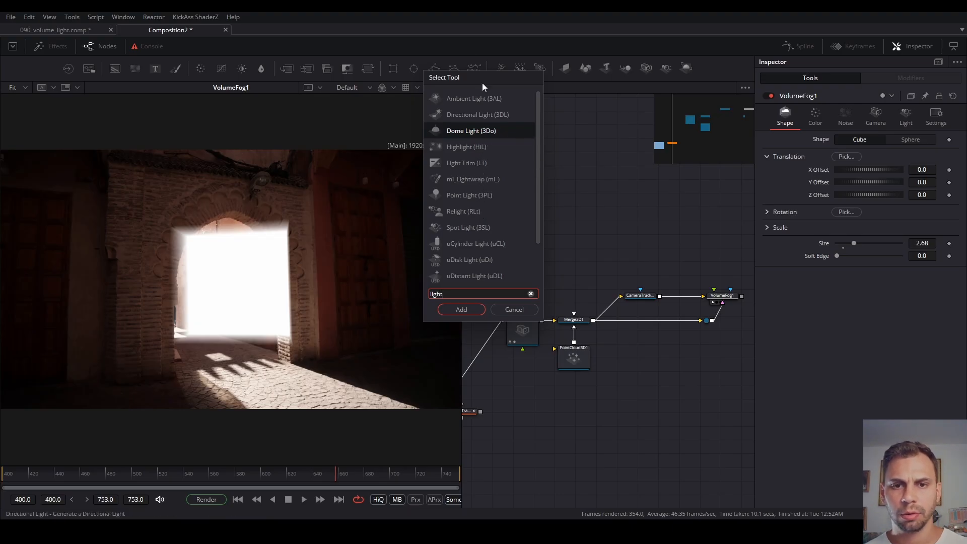
{"action": "scroll", "coordinate": [480, 180], "scroll_direction": "down", "scroll_amount": 1}
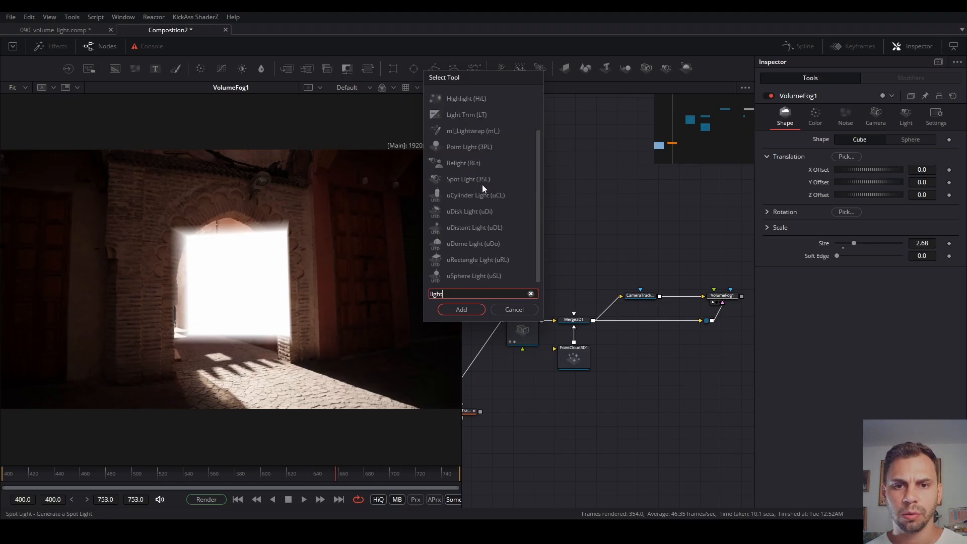
{"action": "scroll", "coordinate": [482, 185], "scroll_direction": "up", "scroll_amount": 1}
{"action": "left_click", "coordinate": [483, 197]}
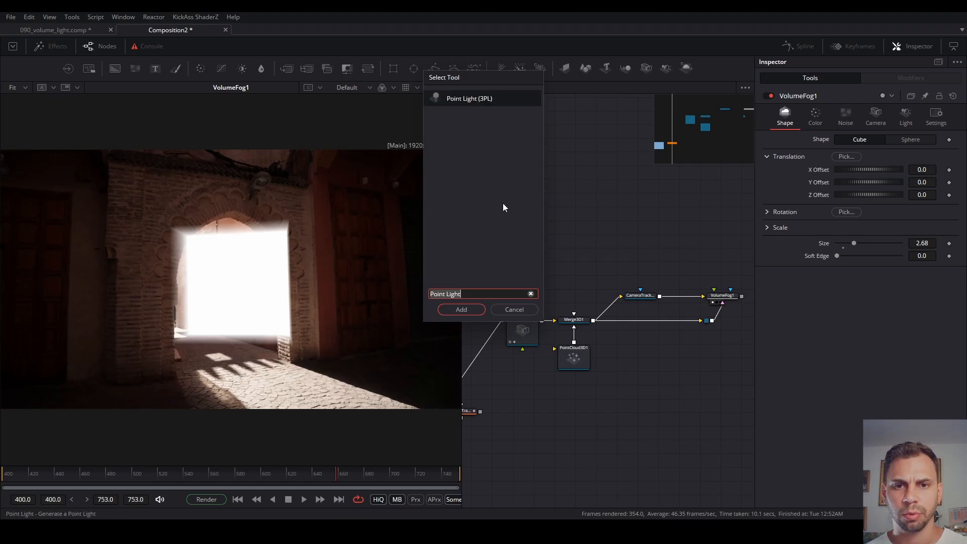
{"action": "left_click", "coordinate": [440, 312]}
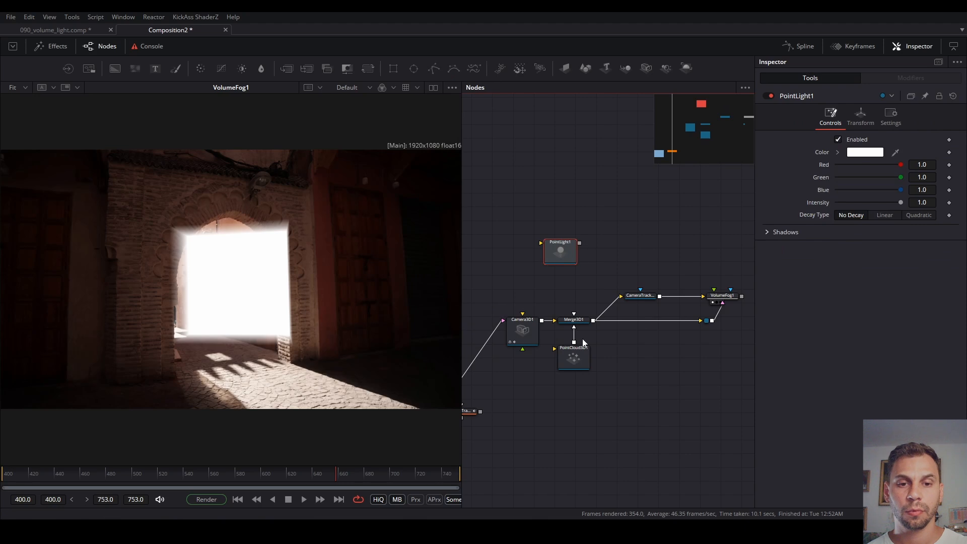
{"action": "left_click_drag", "start_coordinate": [580, 243], "coordinate": [579, 323]}
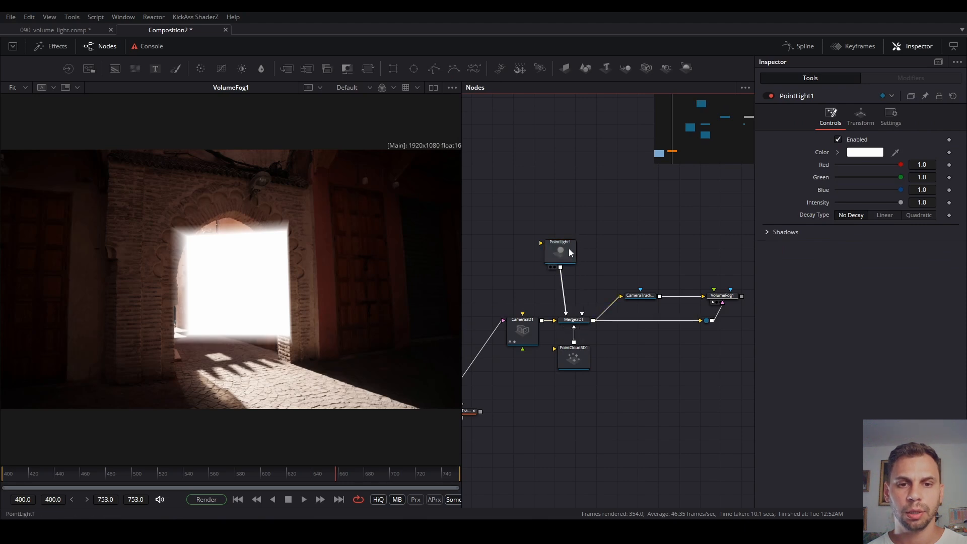
{"action": "left_click_drag", "start_coordinate": [570, 249], "coordinate": [584, 267]}
{"action": "scroll", "coordinate": [573, 270], "scroll_direction": "up", "scroll_amount": 2}
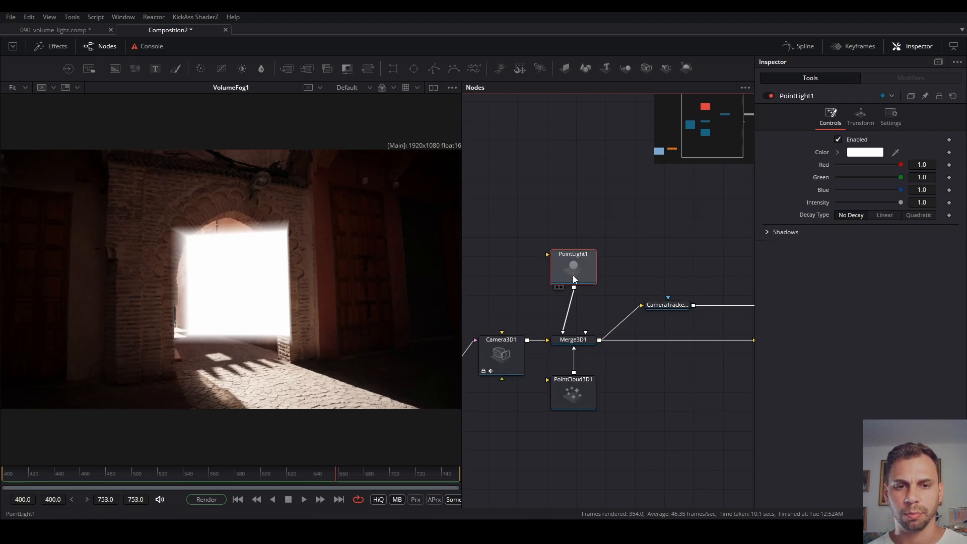
Split the viewer in two, showing Merge3D1's 3D scene in one view and VolumeFog1 fitted in the other.
{"action": "left_click", "coordinate": [579, 341]}
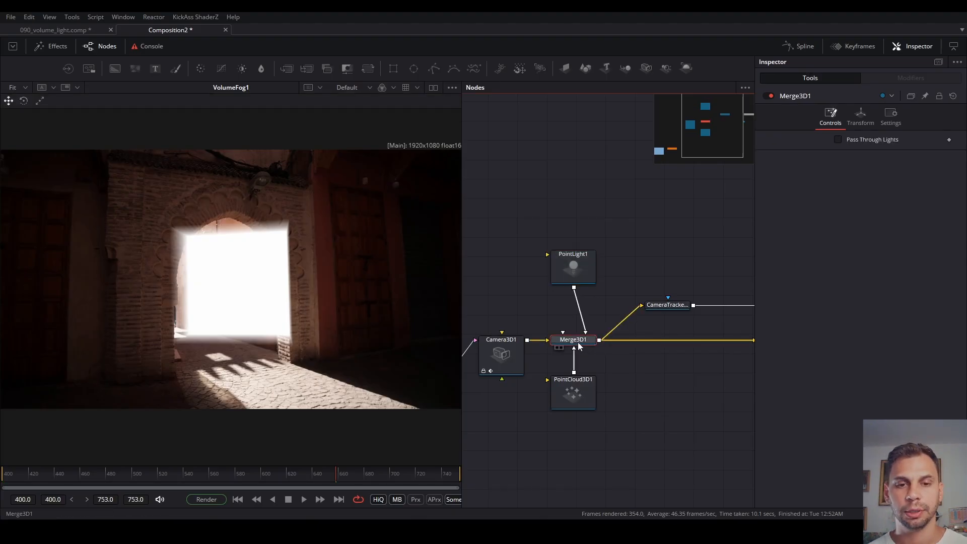
{"action": "left_click", "coordinate": [434, 88]}
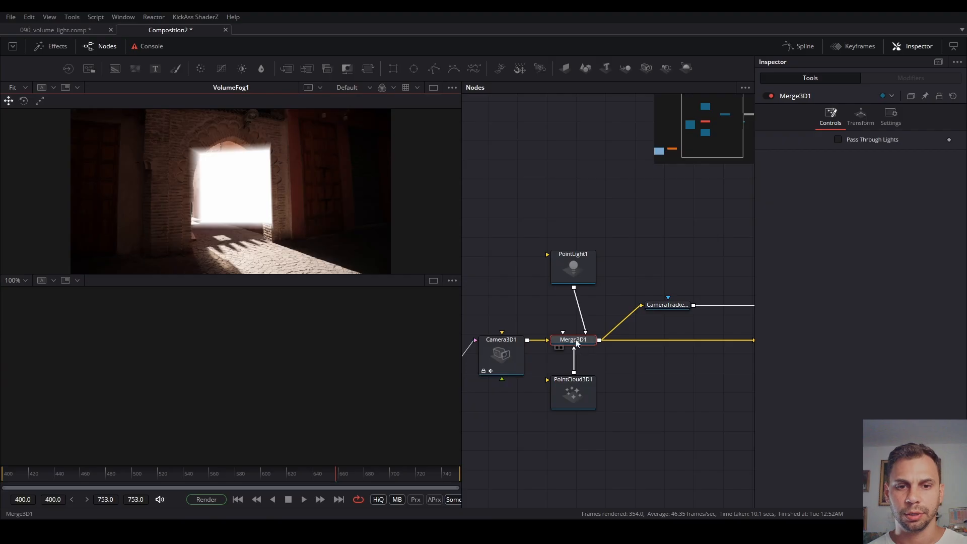
{"action": "left_click_drag", "start_coordinate": [578, 343], "coordinate": [301, 181]}
{"action": "left_click_drag", "start_coordinate": [749, 360], "coordinate": [524, 340]}
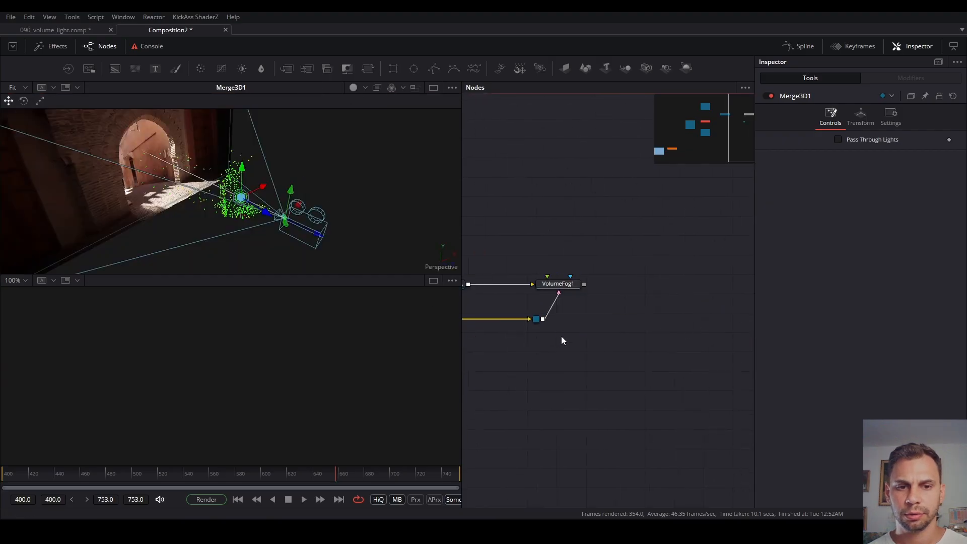
{"action": "left_click_drag", "start_coordinate": [559, 286], "coordinate": [327, 340]}
{"action": "key", "text": "ctrl+f"}
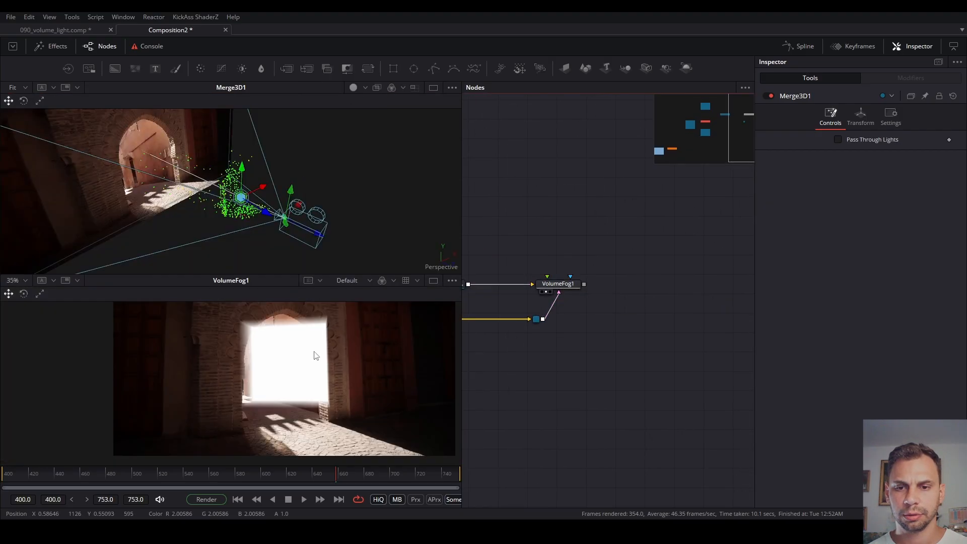
{"action": "scroll", "coordinate": [257, 214], "scroll_direction": "down", "scroll_amount": 2}
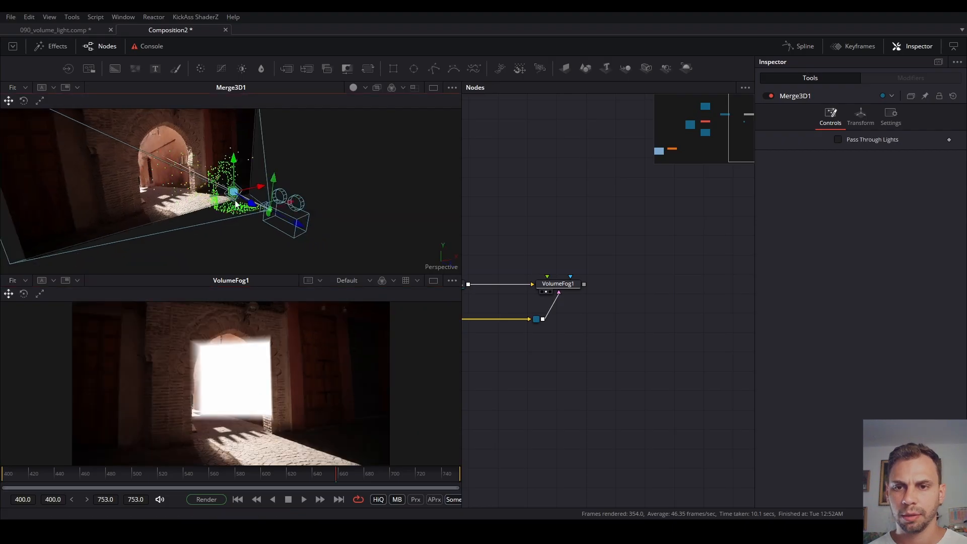
{"action": "scroll", "coordinate": [253, 223], "scroll_direction": "up", "scroll_amount": 8}
{"action": "left_click_drag", "start_coordinate": [263, 226], "coordinate": [359, 215]}
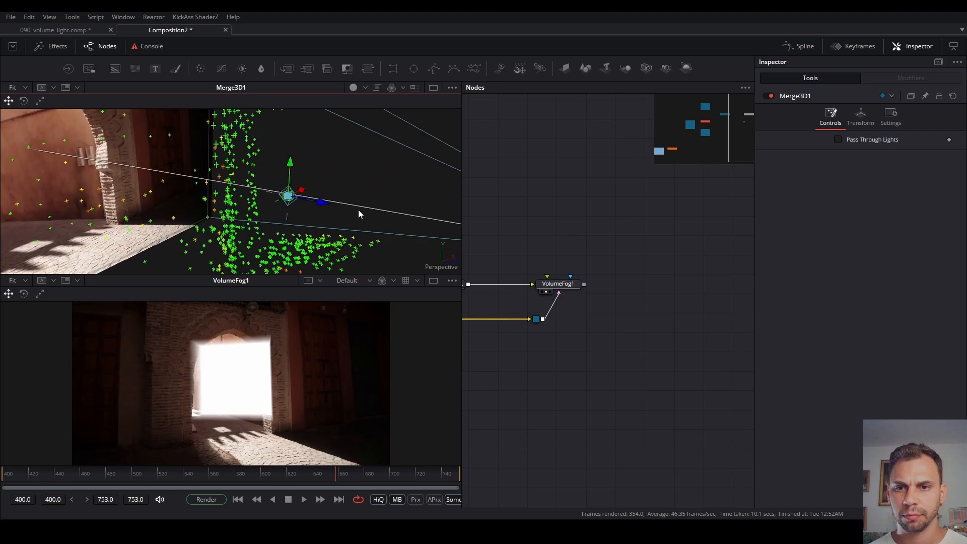
Try moving PointLight1 away from the scene origin and delete the light node.
{"action": "left_click_drag", "start_coordinate": [465, 263], "coordinate": [658, 276]}
{"action": "left_click", "coordinate": [606, 282]}
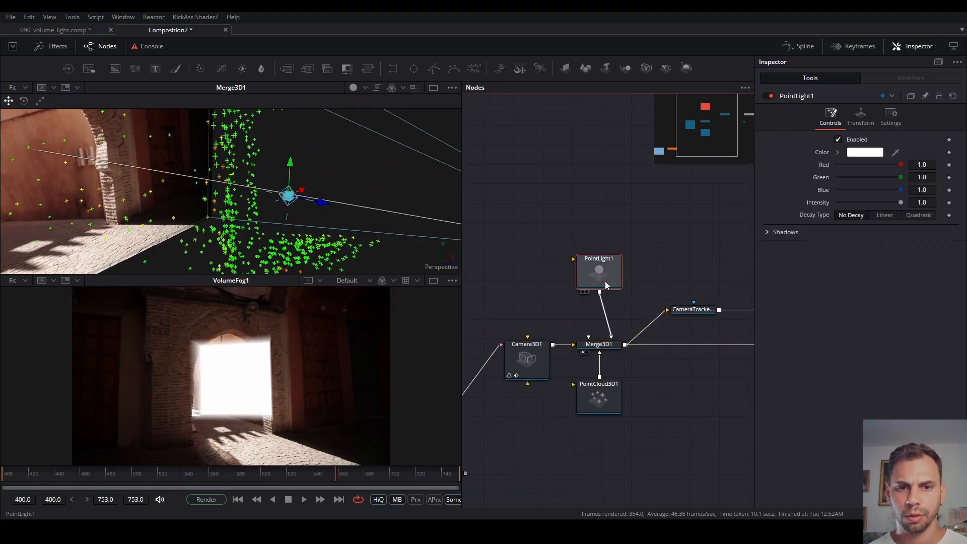
{"action": "left_click_drag", "start_coordinate": [280, 188], "coordinate": [388, 201]}
{"action": "left_click_drag", "start_coordinate": [352, 160], "coordinate": [387, 176]}
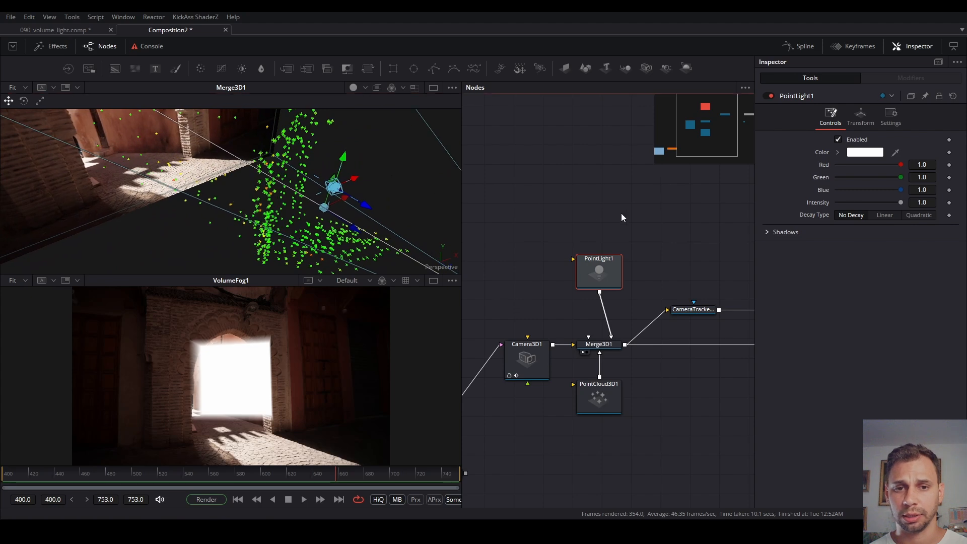
{"action": "key", "text": "Delete"}
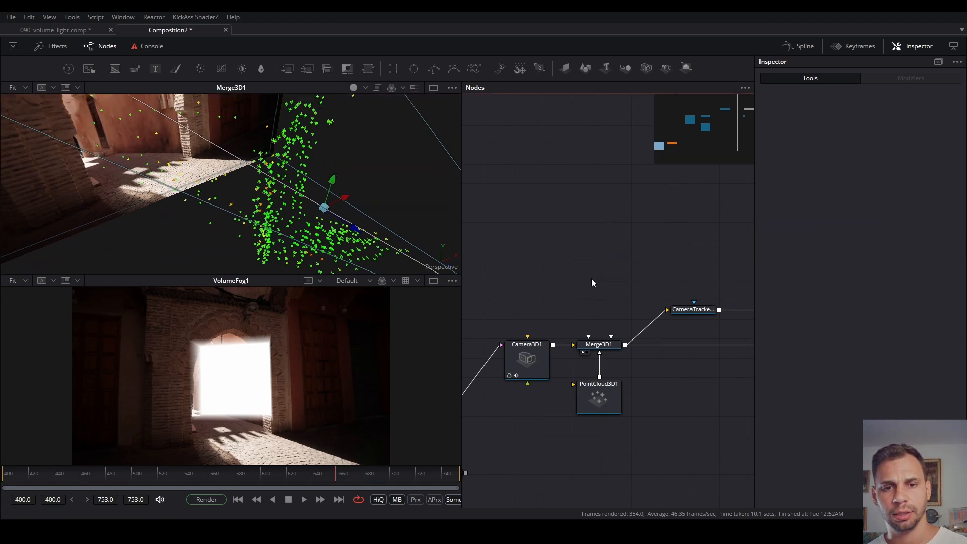
Add a Spot Light node, connect it to Merge3D1 and place it above the merge.
{"action": "key", "text": "shift+space"}
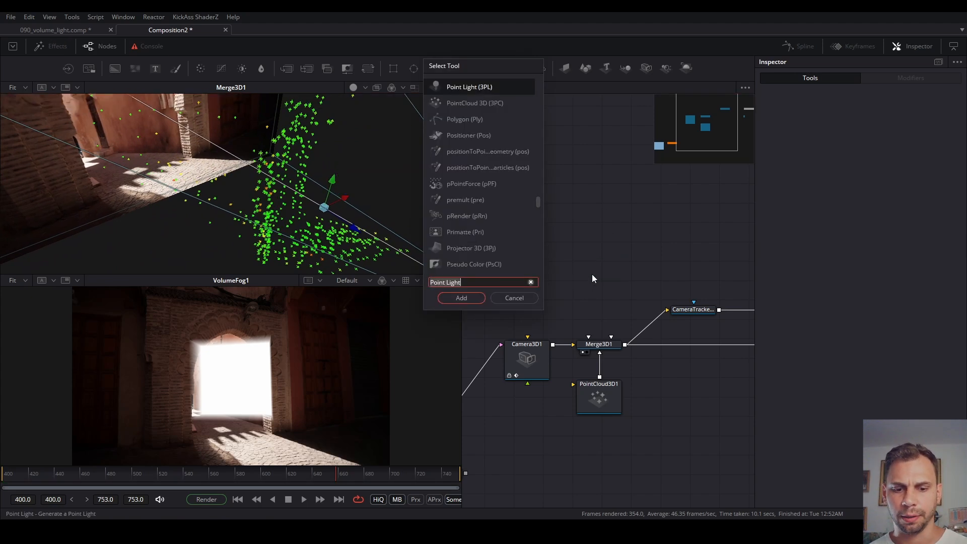
{"action": "type", "text": "light"}
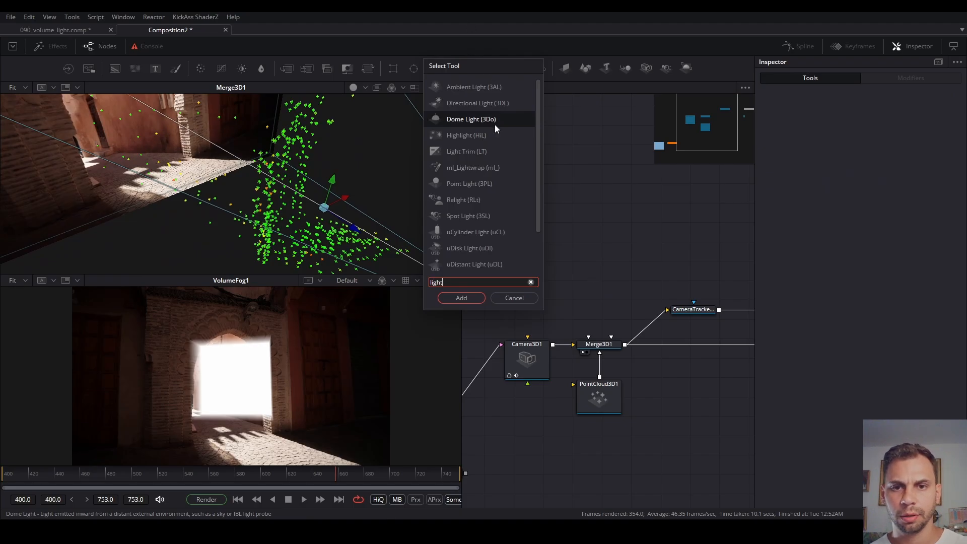
{"action": "left_click", "coordinate": [479, 216]}
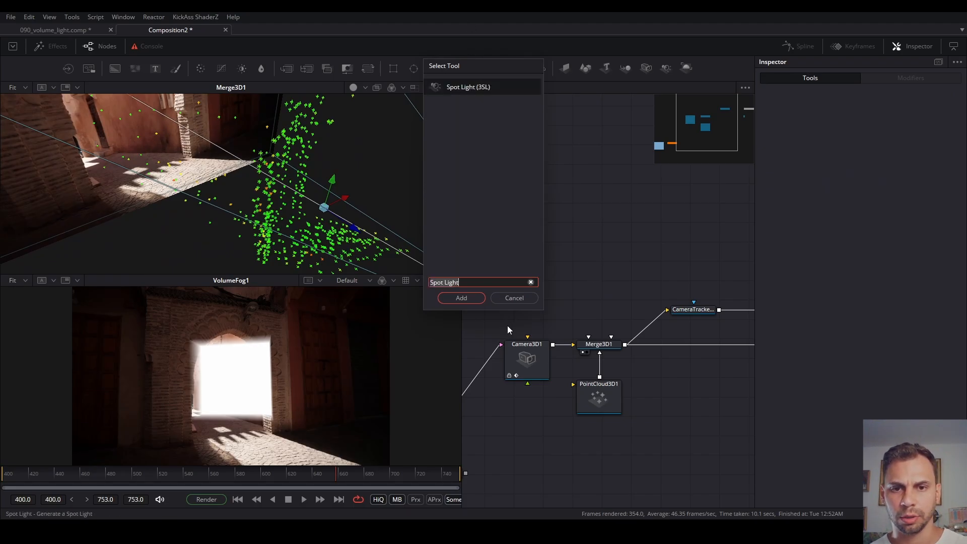
{"action": "left_click", "coordinate": [468, 298]}
{"action": "left_click_drag", "start_coordinate": [593, 291], "coordinate": [588, 253]}
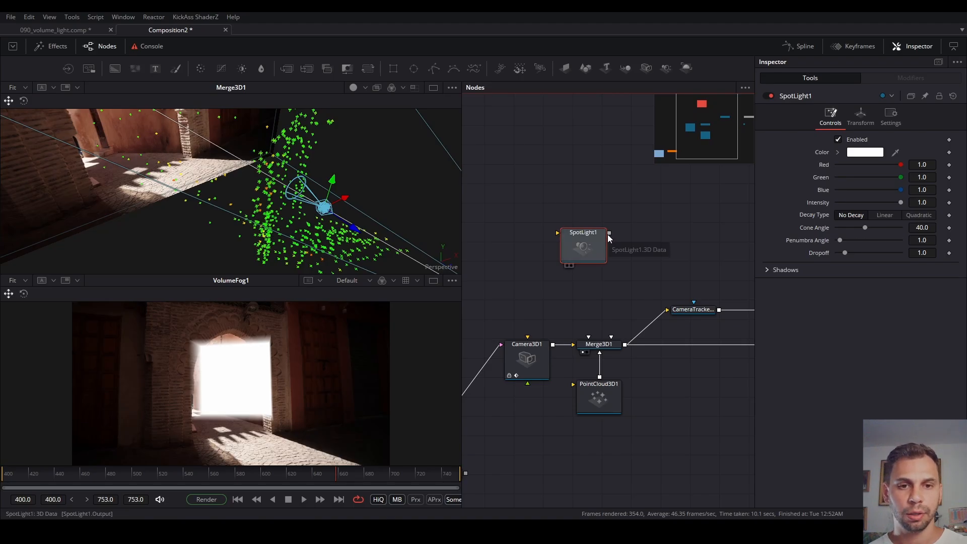
{"action": "left_click_drag", "start_coordinate": [609, 234], "coordinate": [583, 354]}
{"action": "left_click_drag", "start_coordinate": [594, 254], "coordinate": [615, 278]}
Move the spot light up behind the point cloud near the archway and aim it back toward the camera.
{"action": "left_click_drag", "start_coordinate": [352, 227], "coordinate": [348, 68]}
{"action": "scroll", "coordinate": [271, 189], "scroll_direction": "down", "scroll_amount": 3}
{"action": "left_click_drag", "start_coordinate": [308, 218], "coordinate": [323, 100]}
{"action": "left_click_drag", "start_coordinate": [260, 203], "coordinate": [410, 101]}
{"action": "left_click_drag", "start_coordinate": [302, 133], "coordinate": [315, 154]}
{"action": "mouse_move", "coordinate": [318, 160]}
{"action": "left_mouse_down"}
{"action": "mouse_move", "coordinate": [359, 196]}
{"action": "mouse_move", "coordinate": [323, 151]}
{"action": "left_mouse_up"}
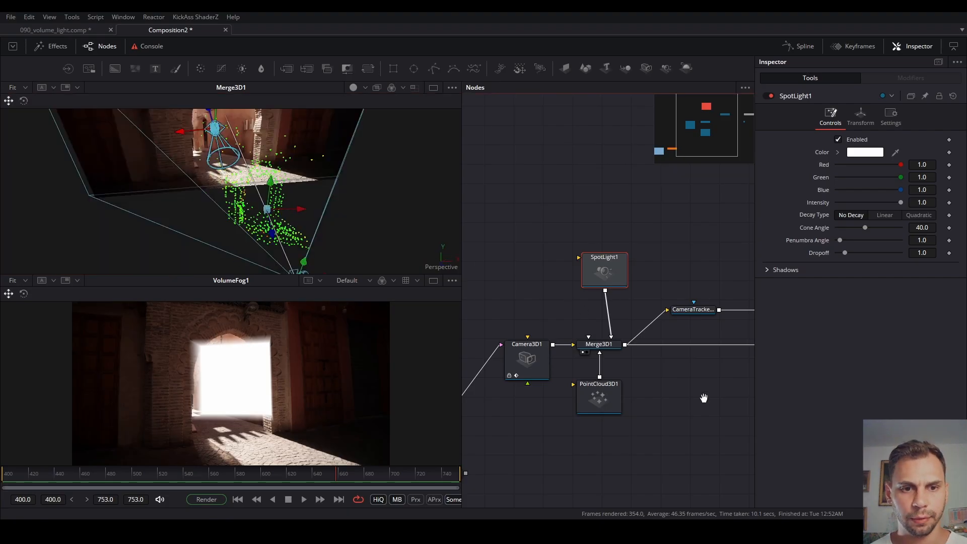
Change VolumeFog1's shape to a sphere with size 3.54, Y offset 0.36 and Z offset -1.59.
{"action": "left_click_drag", "start_coordinate": [704, 397], "coordinate": [604, 399]}
{"action": "left_click", "coordinate": [699, 305]}
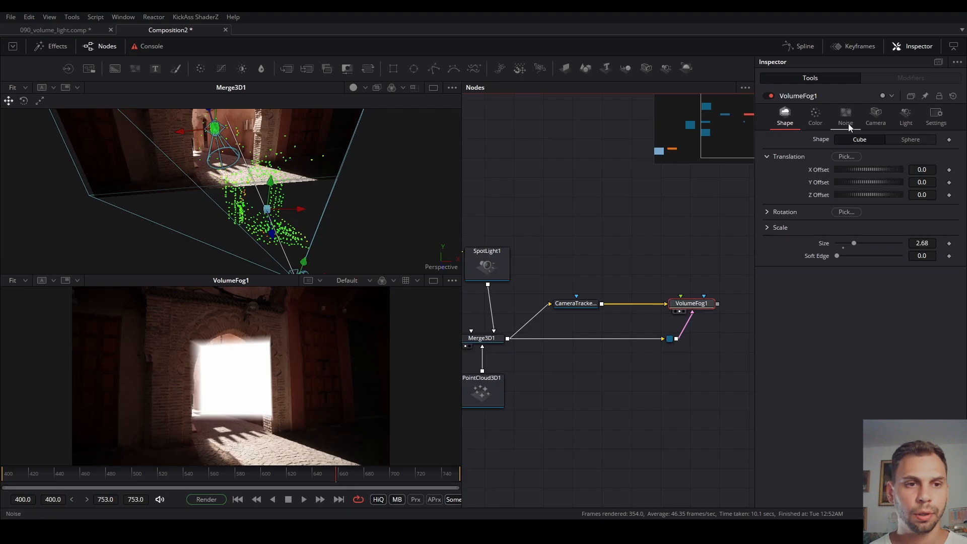
{"action": "left_click_drag", "start_coordinate": [873, 172], "coordinate": [863, 196]}
{"action": "double_click", "coordinate": [878, 172]}
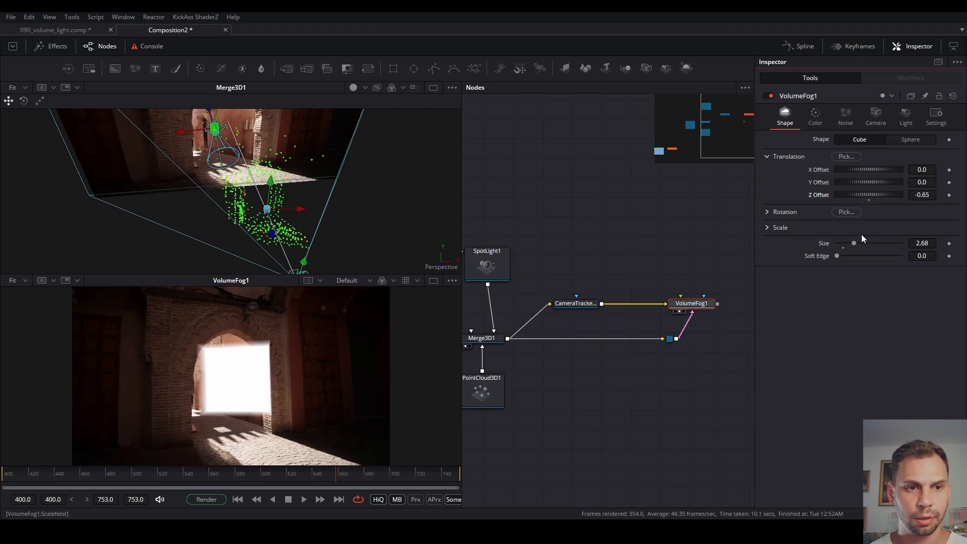
{"action": "left_click", "coordinate": [775, 214]}
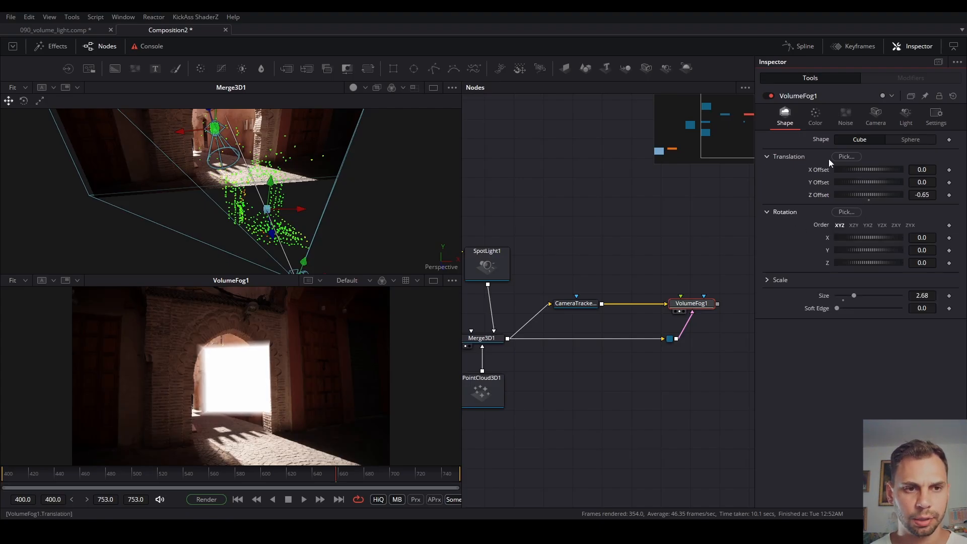
{"action": "left_click", "coordinate": [890, 141]}
{"action": "left_click_drag", "start_coordinate": [854, 295], "coordinate": [864, 291]}
{"action": "mouse_move", "coordinate": [870, 195]}
{"action": "left_mouse_down"}
{"action": "mouse_move", "coordinate": [851, 197]}
{"action": "mouse_move", "coordinate": [866, 195]}
{"action": "mouse_move", "coordinate": [870, 183]}
{"action": "mouse_move", "coordinate": [878, 189]}
{"action": "mouse_move", "coordinate": [872, 182]}
{"action": "left_mouse_up"}
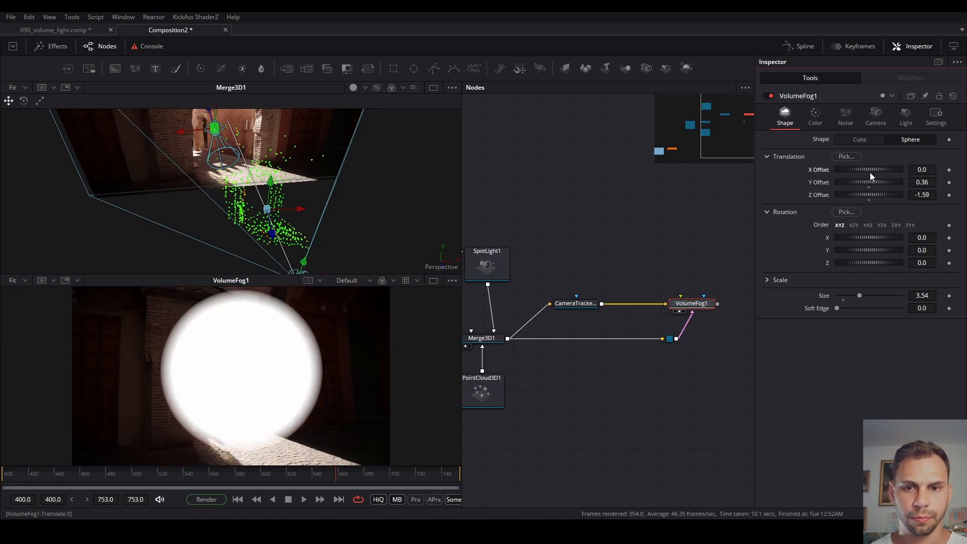
Enable Do Lighting on VolumeFog1 and adjust the spot light's rotation so it shines through the archway into the fog.
{"action": "left_click", "coordinate": [896, 119]}
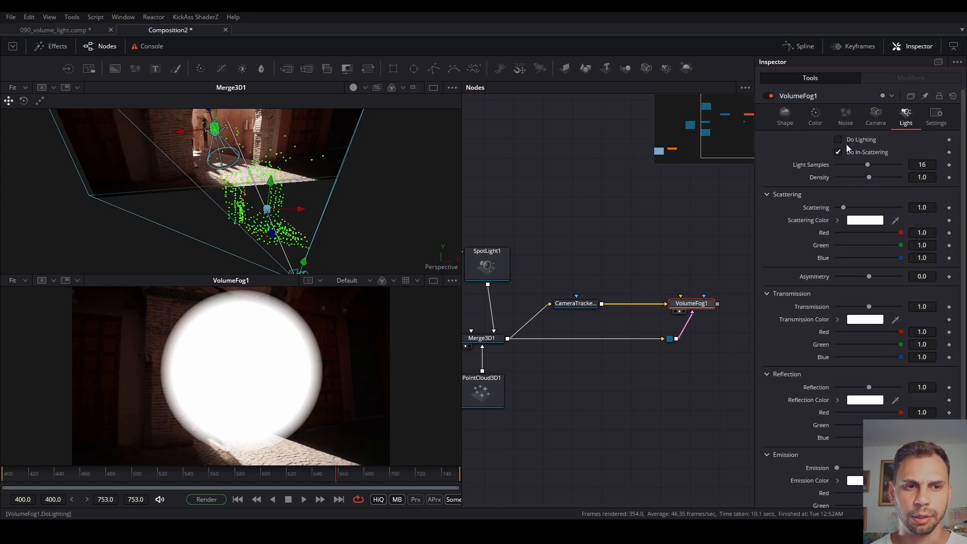
{"action": "left_click", "coordinate": [867, 145]}
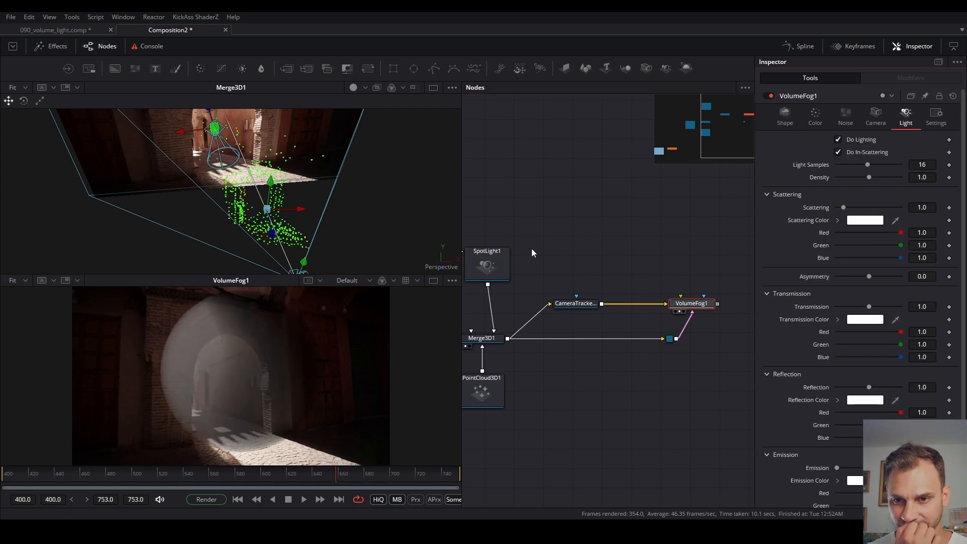
{"action": "left_click_drag", "start_coordinate": [201, 131], "coordinate": [244, 146]}
{"action": "left_click_drag", "start_coordinate": [213, 198], "coordinate": [271, 141]}
{"action": "left_click", "coordinate": [25, 103]}
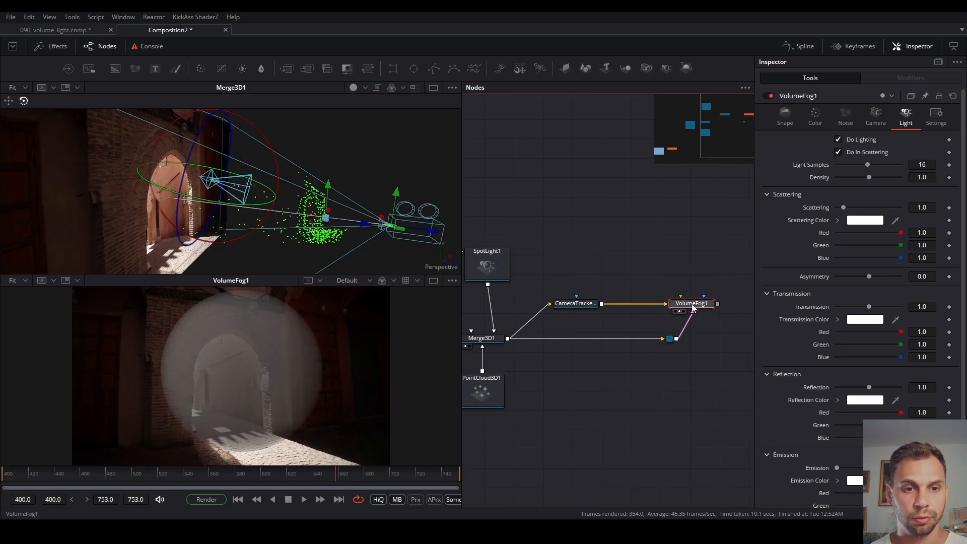
Enlarge VolumeFog1's sphere to size 5.83 and shift it to X offset 1.88 and Y offset 0.43.
{"action": "left_click", "coordinate": [793, 117]}
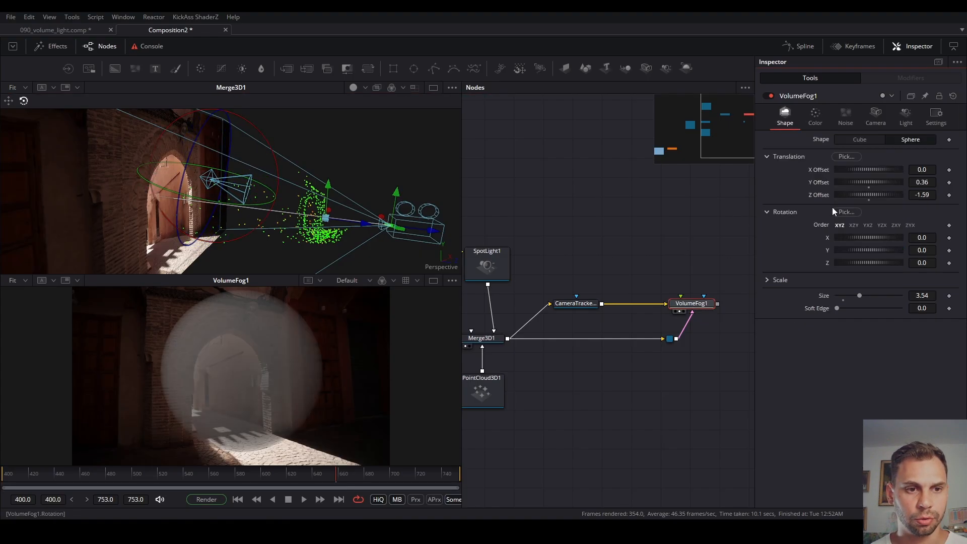
{"action": "left_click_drag", "start_coordinate": [854, 299], "coordinate": [875, 297]}
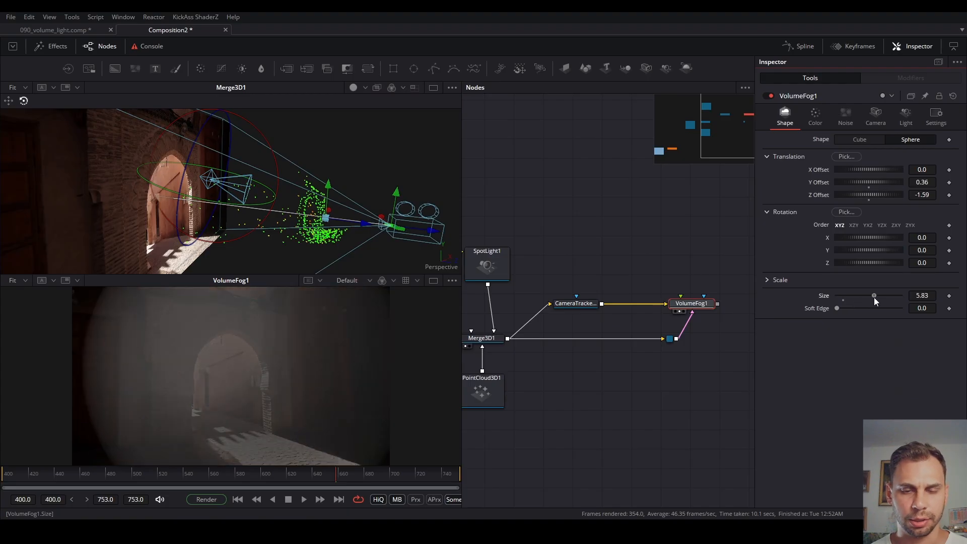
{"action": "mouse_move", "coordinate": [882, 186]}
{"action": "left_mouse_down"}
{"action": "mouse_move", "coordinate": [893, 186]}
{"action": "mouse_move", "coordinate": [878, 189]}
{"action": "mouse_move", "coordinate": [881, 171]}
{"action": "mouse_move", "coordinate": [894, 172]}
{"action": "mouse_move", "coordinate": [885, 172]}
{"action": "left_mouse_up"}
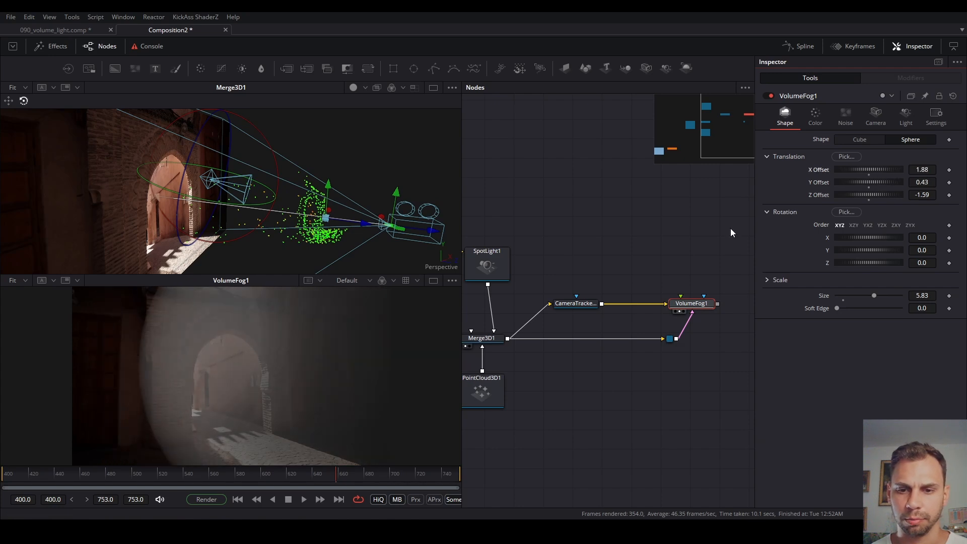
Scrub the timeline to check the lit fog, and look through VolumeFog1's color and light settings.
{"action": "left_click_drag", "start_coordinate": [340, 476], "coordinate": [404, 475]}
{"action": "left_click_drag", "start_coordinate": [350, 502], "coordinate": [333, 499]}
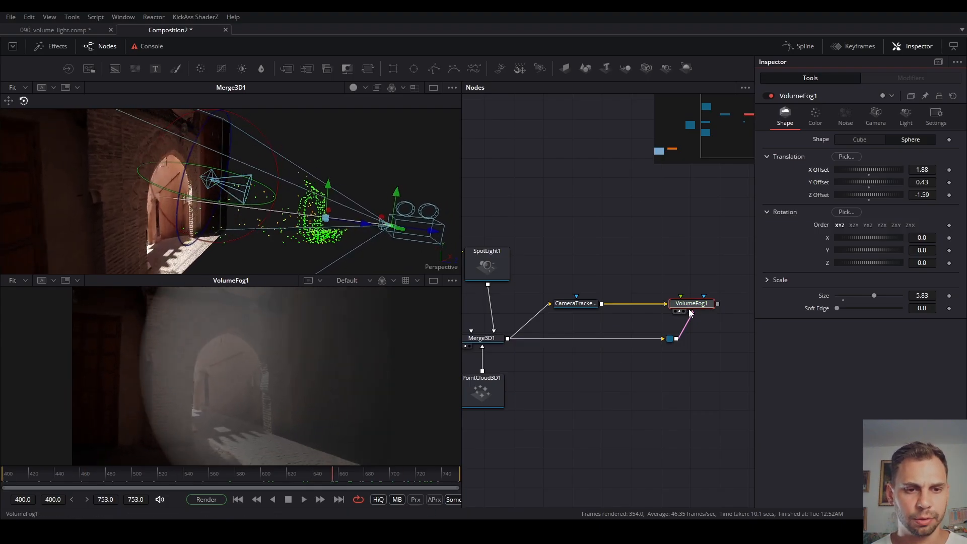
{"action": "left_click", "coordinate": [815, 115]}
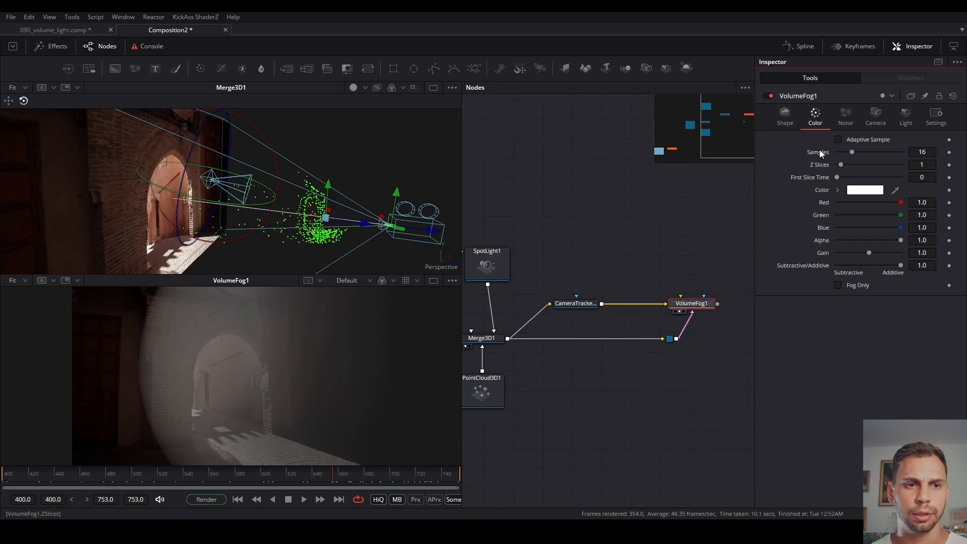
{"action": "left_click", "coordinate": [905, 116]}
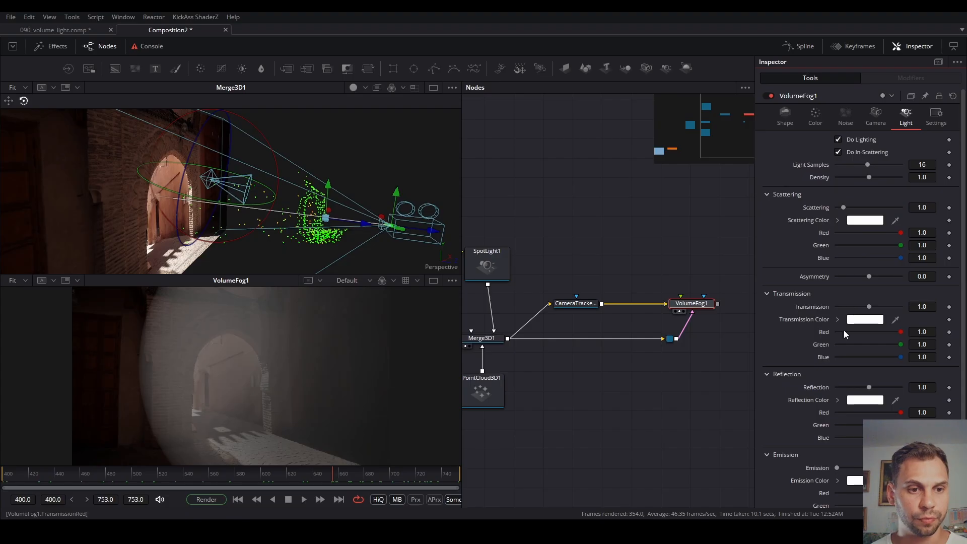
Raise VolumeFog1's light emission slightly and move the fog sphere to a Y offset of -2.03.
{"action": "left_click_drag", "start_coordinate": [838, 468], "coordinate": [849, 468]}
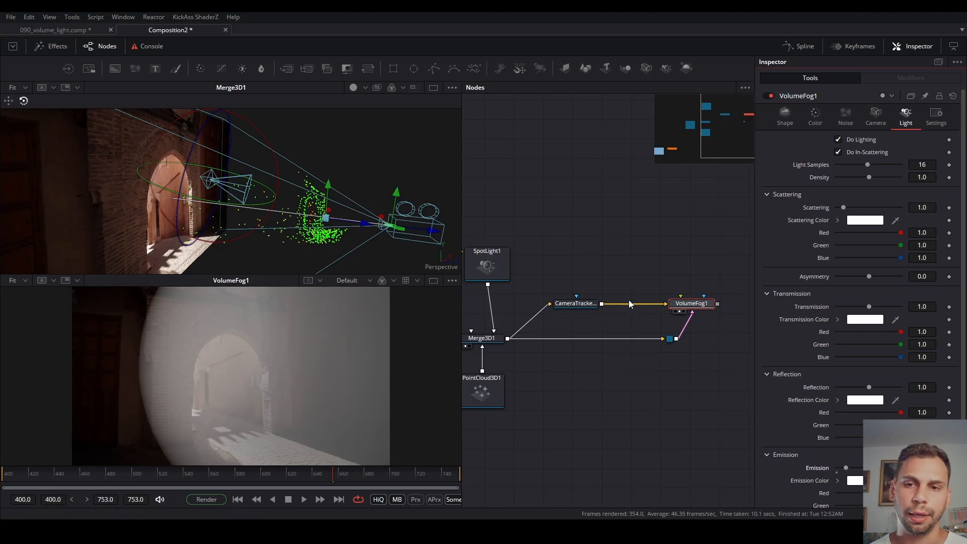
{"action": "left_click", "coordinate": [796, 133]}
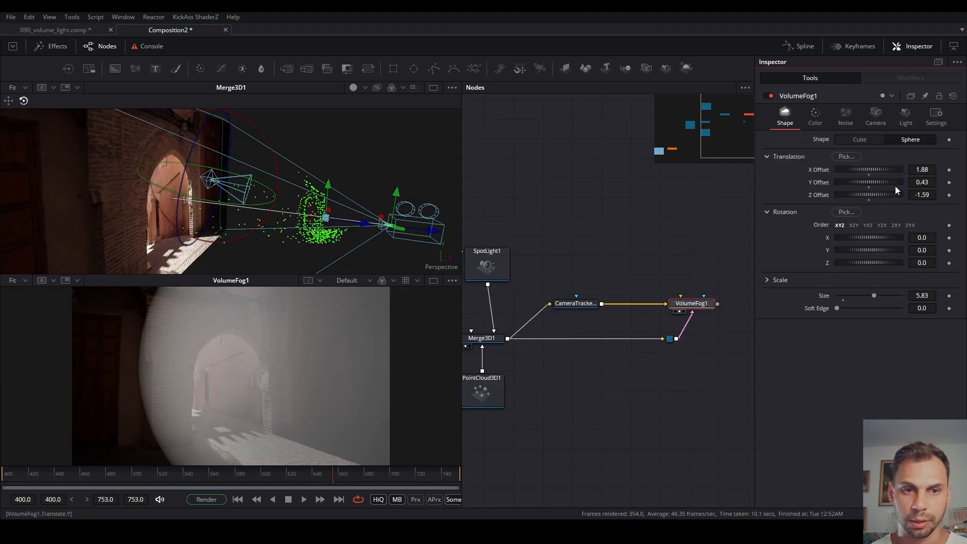
{"action": "left_click_drag", "start_coordinate": [889, 183], "coordinate": [872, 189]}
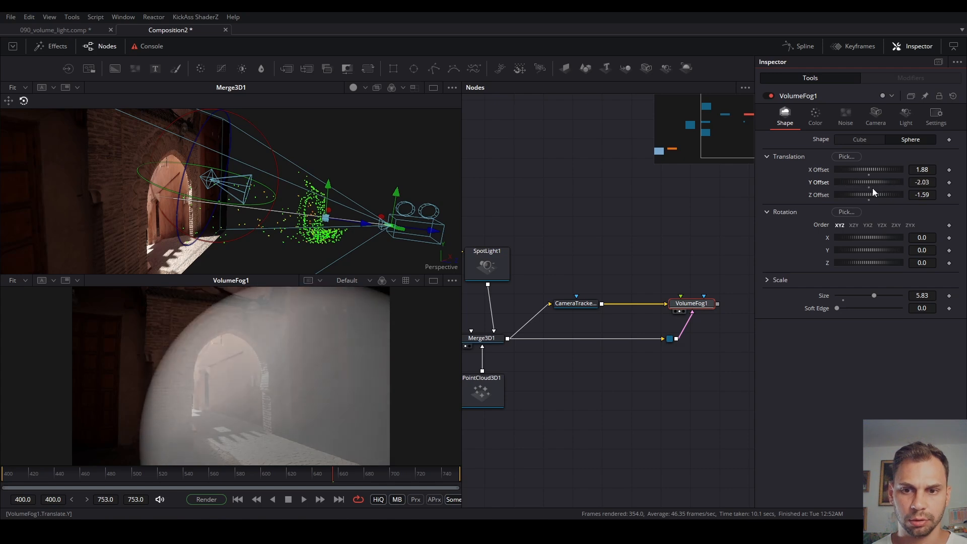
Scrub to an earlier frame and examine the fog over the archway and adjacent wall up close.
{"action": "left_click_drag", "start_coordinate": [307, 473], "coordinate": [216, 489]}
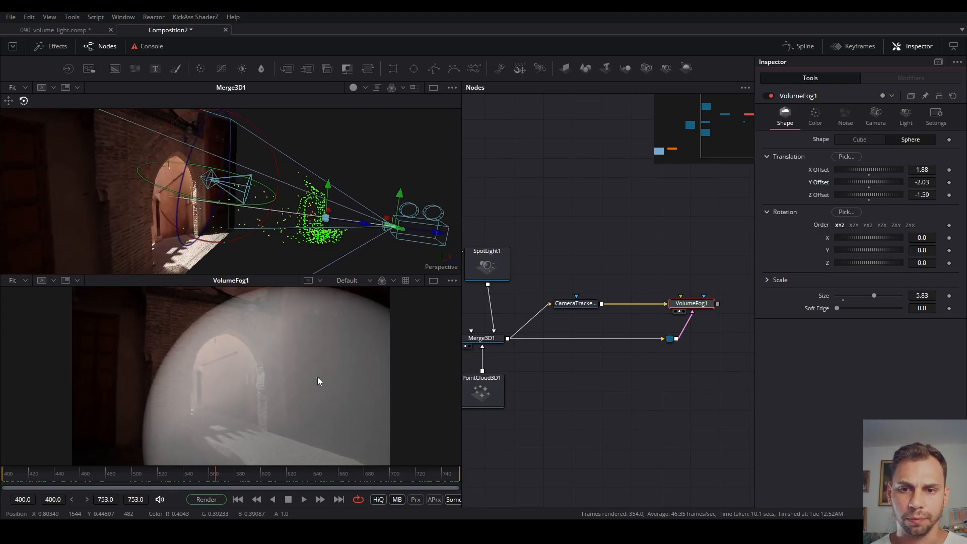
{"action": "scroll", "coordinate": [253, 411], "scroll_direction": "up", "scroll_amount": 5}
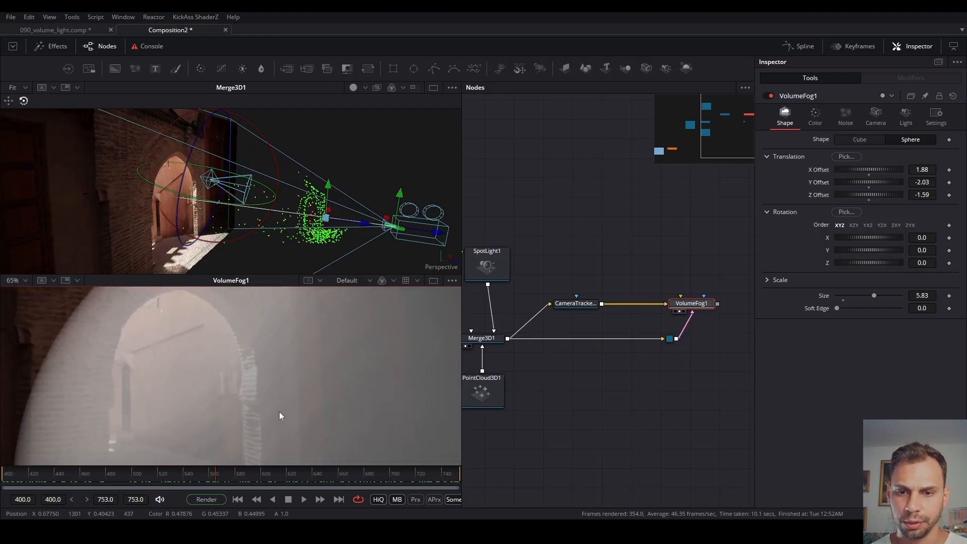
{"action": "left_click_drag", "start_coordinate": [188, 447], "coordinate": [167, 456]}
{"action": "left_click_drag", "start_coordinate": [332, 317], "coordinate": [235, 368]}
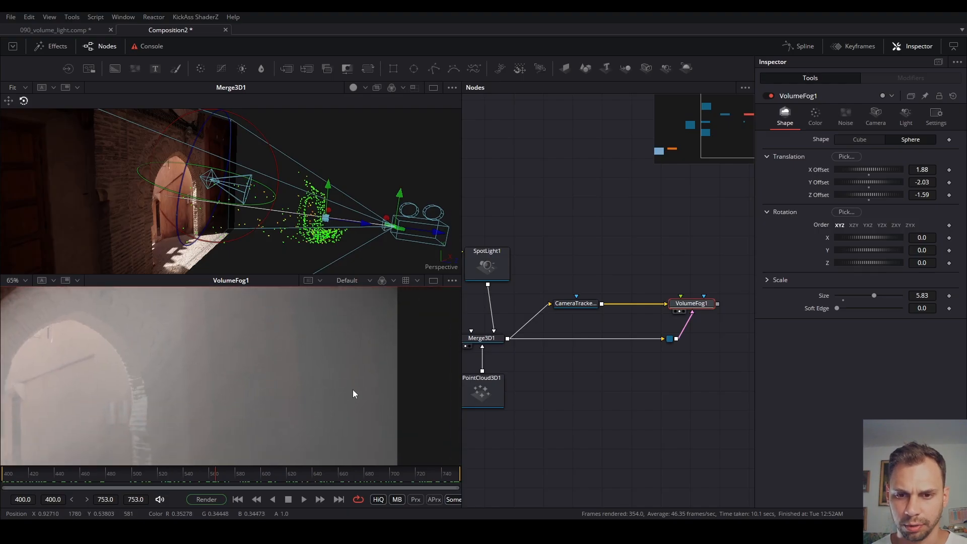
{"action": "scroll", "coordinate": [353, 393], "scroll_direction": "up", "scroll_amount": 2}
{"action": "left_click", "coordinate": [433, 281]}
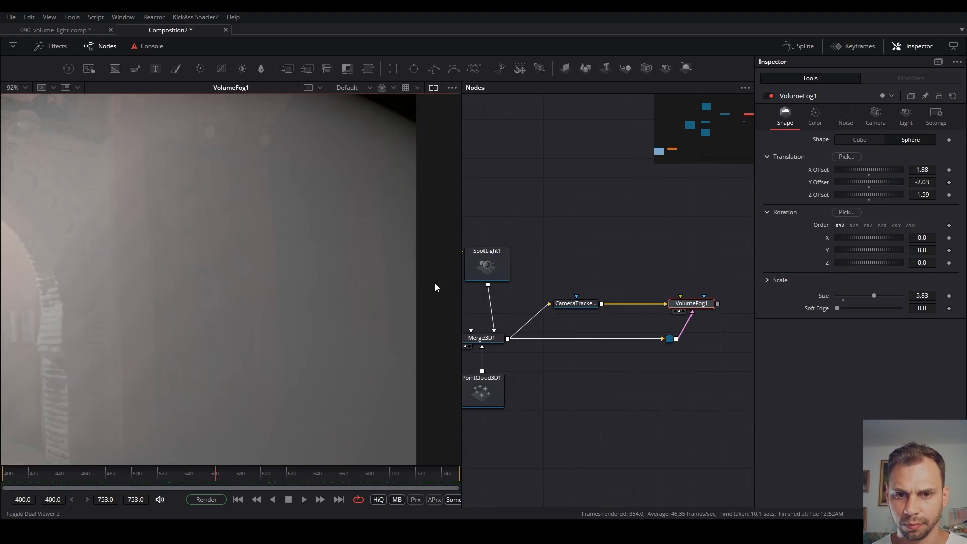
{"action": "scroll", "coordinate": [351, 235], "scroll_direction": "down", "scroll_amount": 4}
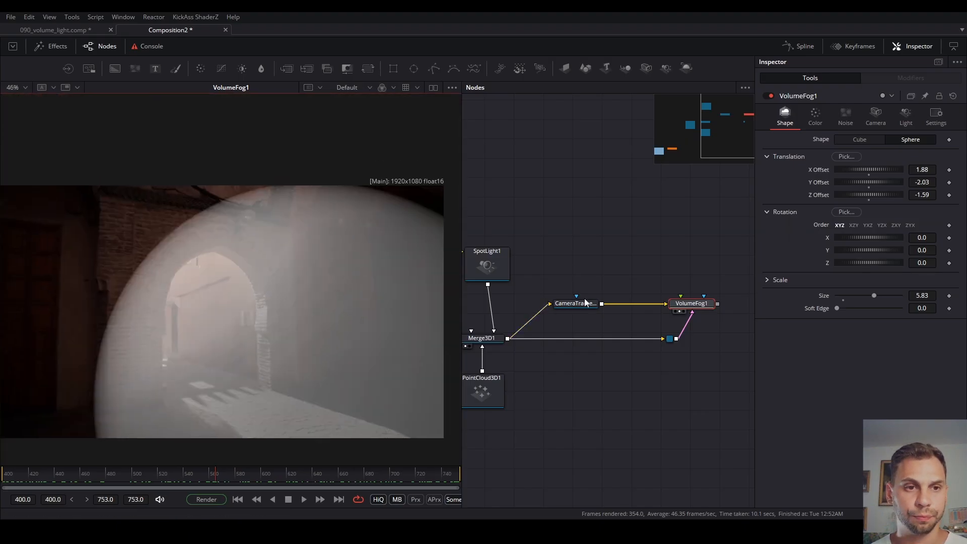
Enable Adaptive Sample on VolumeFog1, set Samples to 64, and check the fog at another frame.
{"action": "left_click", "coordinate": [901, 114]}
{"action": "left_click", "coordinate": [846, 116]}
{"action": "left_click", "coordinate": [817, 115]}
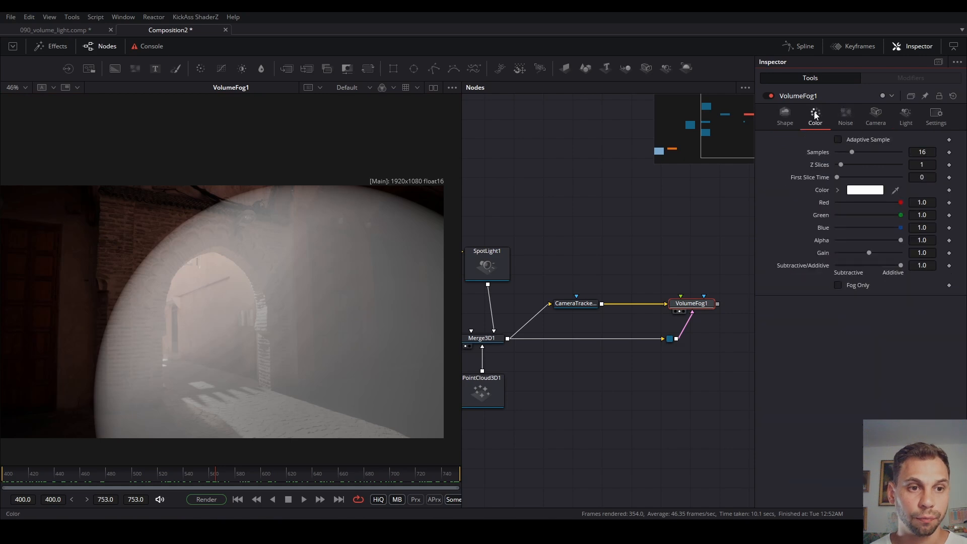
{"action": "left_click_drag", "start_coordinate": [328, 325], "coordinate": [312, 333]}
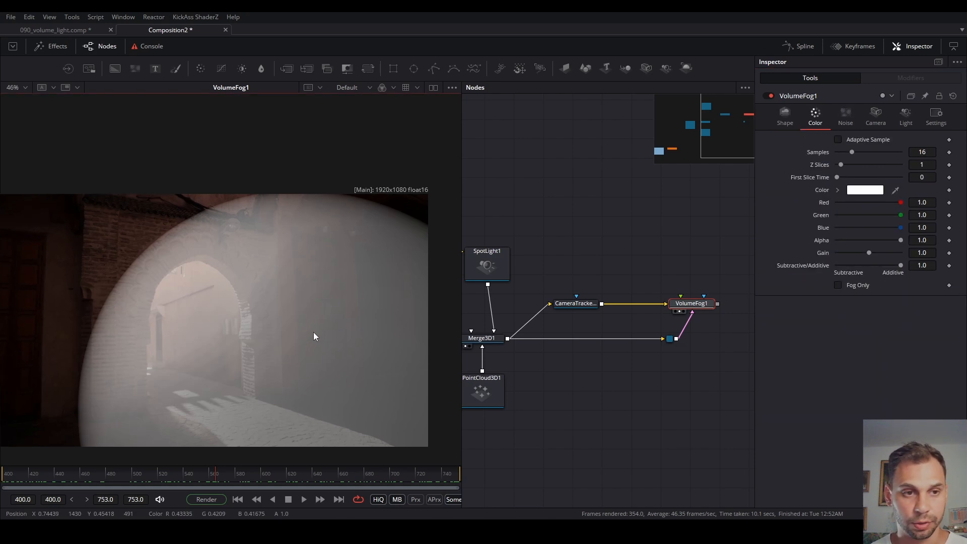
{"action": "left_click", "coordinate": [851, 140]}
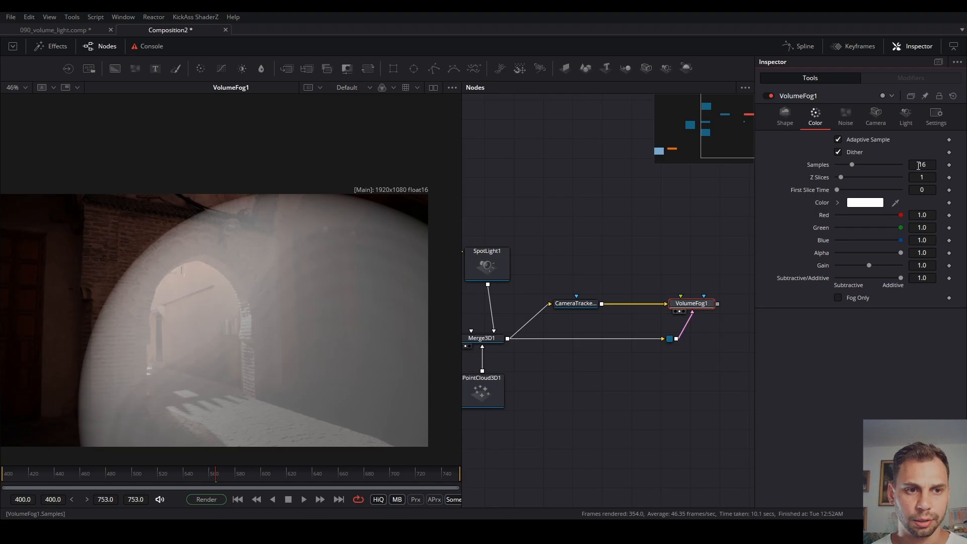
{"action": "key", "text": "Tab"}
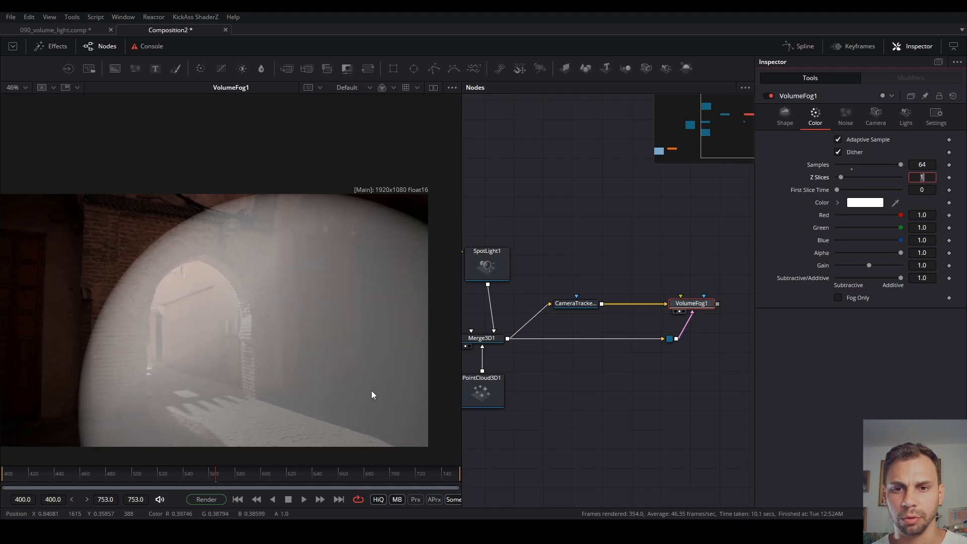
{"action": "scroll", "coordinate": [275, 306], "scroll_direction": "down", "scroll_amount": 2}
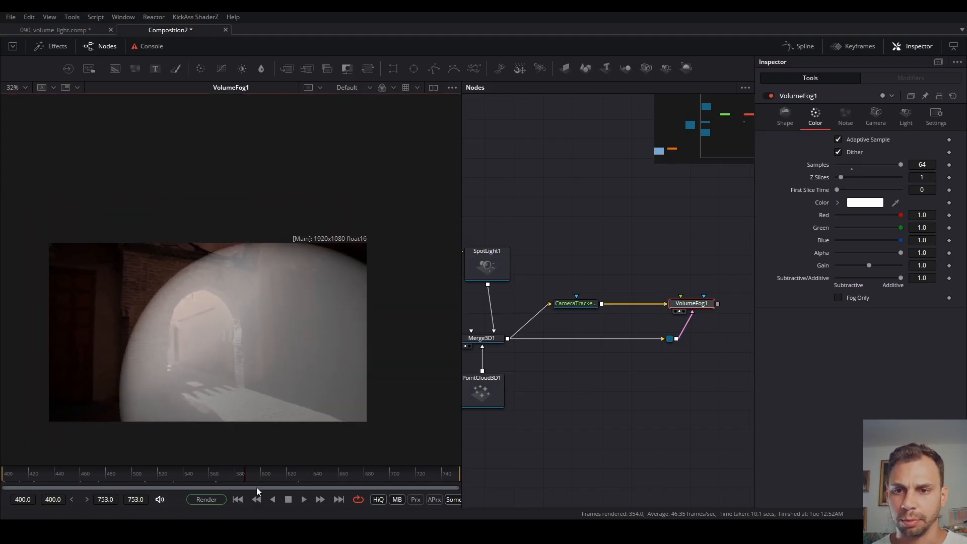
{"action": "mouse_move", "coordinate": [301, 500]}
{"action": "left_mouse_down"}
{"action": "mouse_move", "coordinate": [29, 503]}
{"action": "mouse_move", "coordinate": [285, 504]}
{"action": "left_mouse_up"}
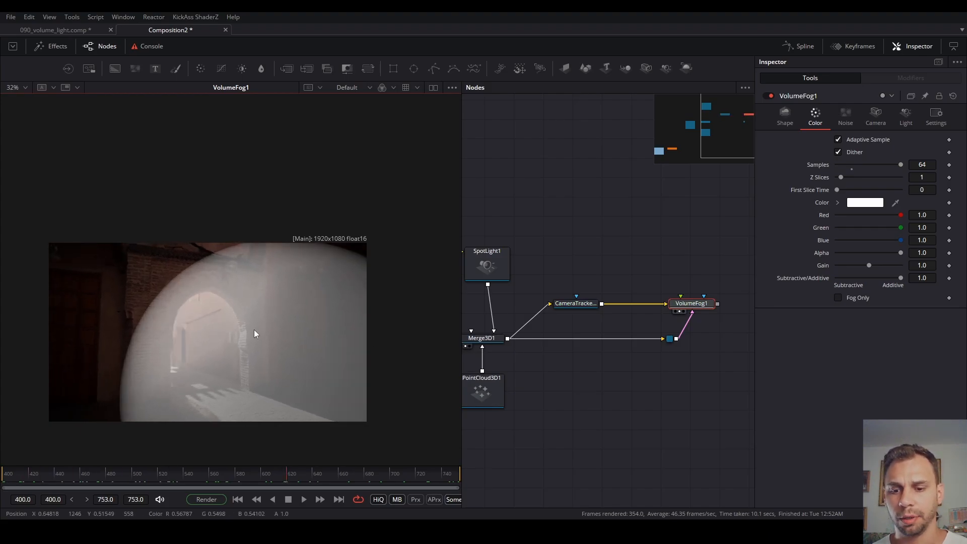
{"action": "key", "text": "ctrl+f"}
{"action": "middle_click", "coordinate": [540, 385]}
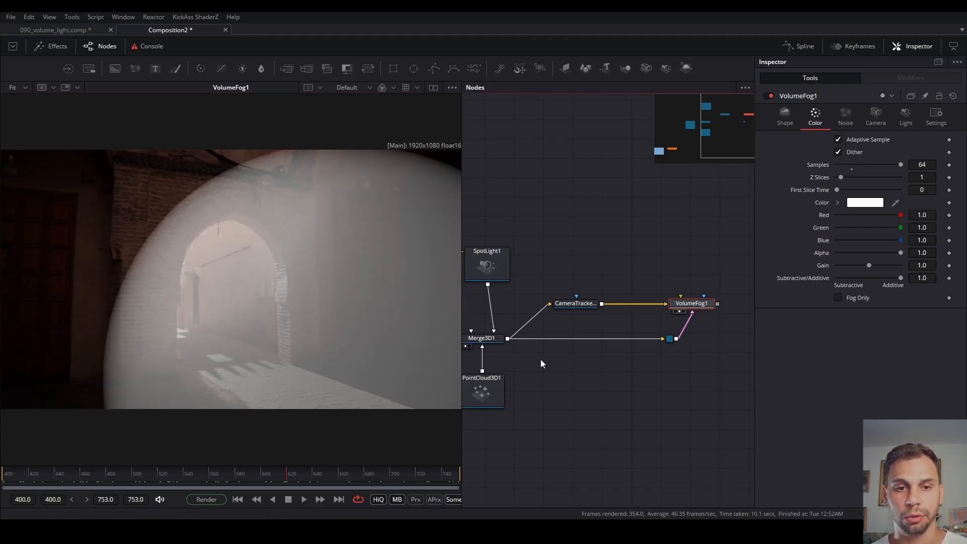
Add a Depth Map node fed by the source footage and display it alongside the VolumeFog1 result.
{"action": "left_click", "coordinate": [585, 401]}
{"action": "key", "text": "shift+space"}
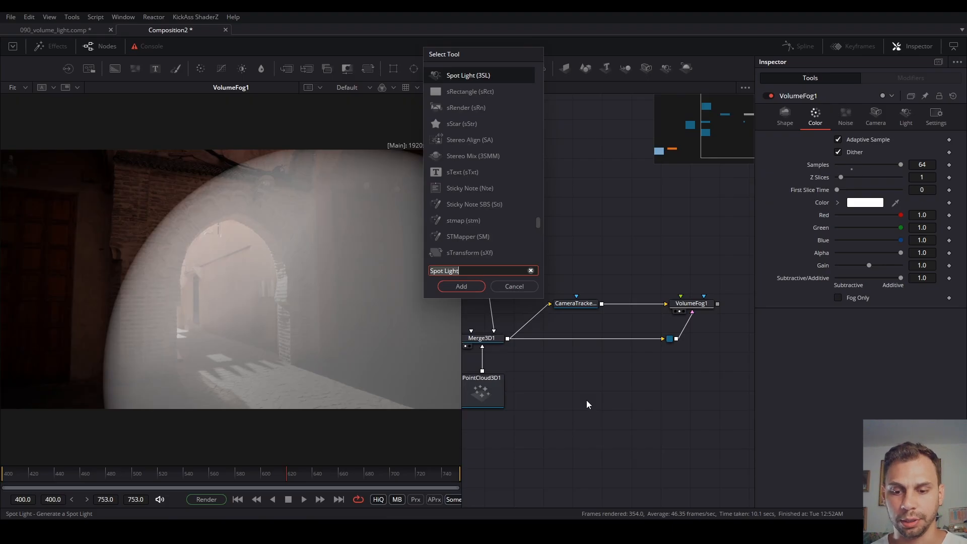
{"action": "type", "text": "dep"}
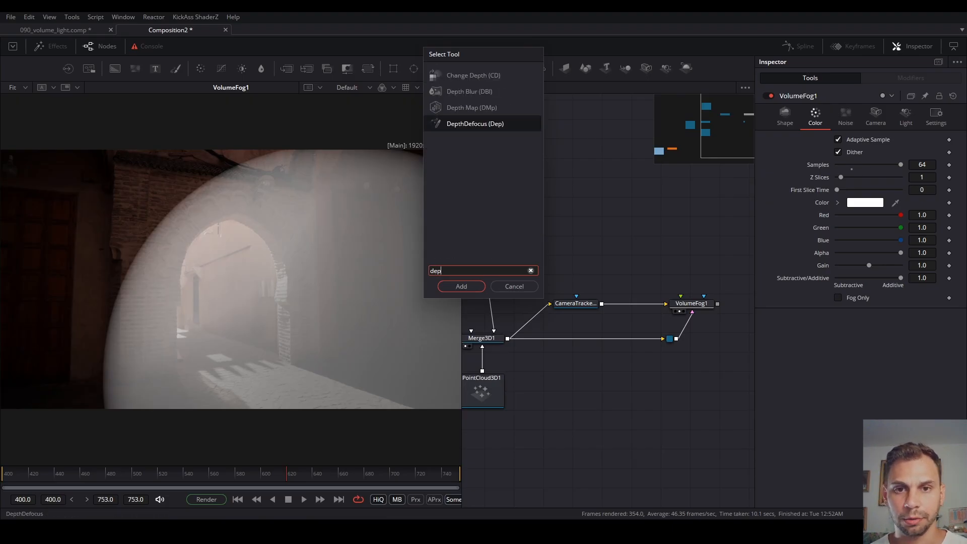
{"action": "type", "text": "th m"}
{"action": "key", "text": "Return"}
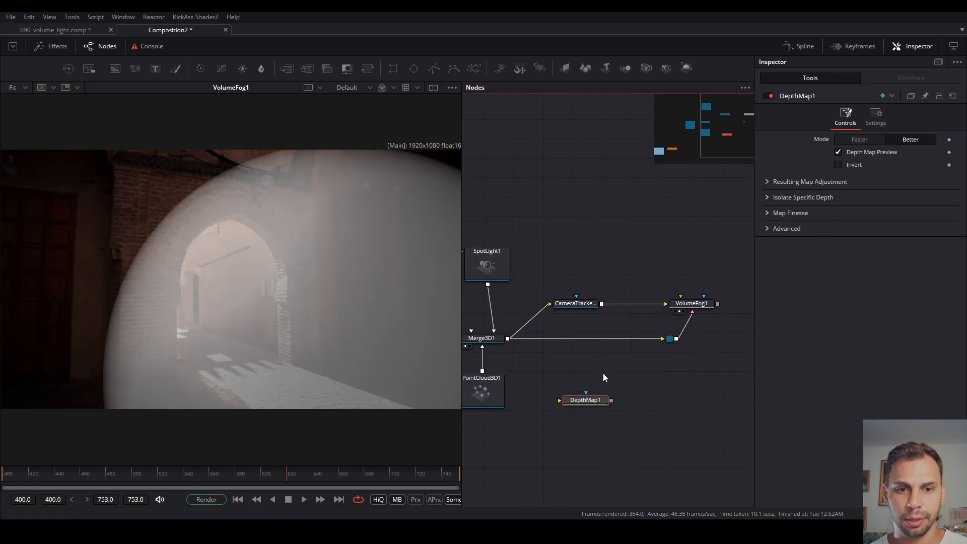
{"action": "key", "text": "ctrl+f"}
{"action": "left_click_drag", "start_coordinate": [487, 390], "coordinate": [691, 386]}
{"action": "scroll", "coordinate": [691, 385], "scroll_direction": "up", "scroll_amount": 5}
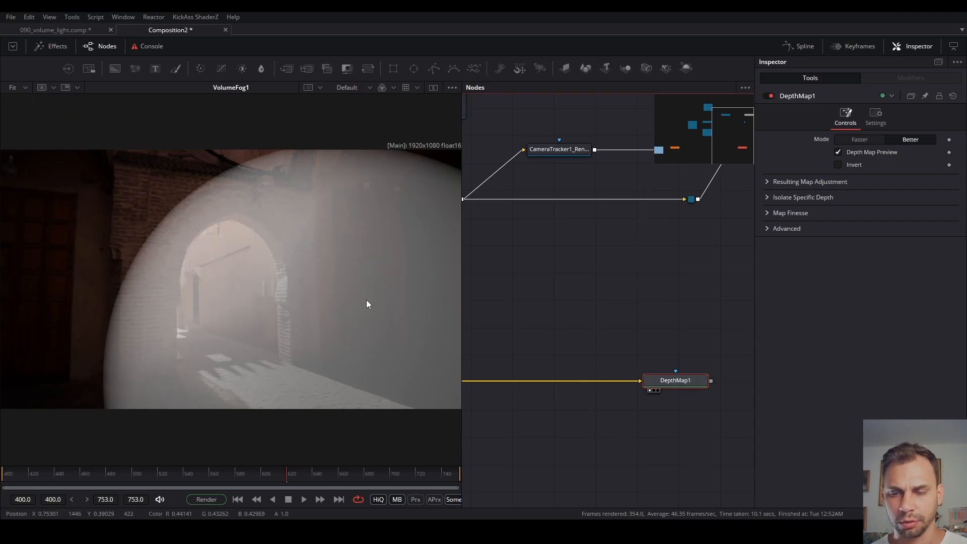
{"action": "left_click", "coordinate": [434, 89]}
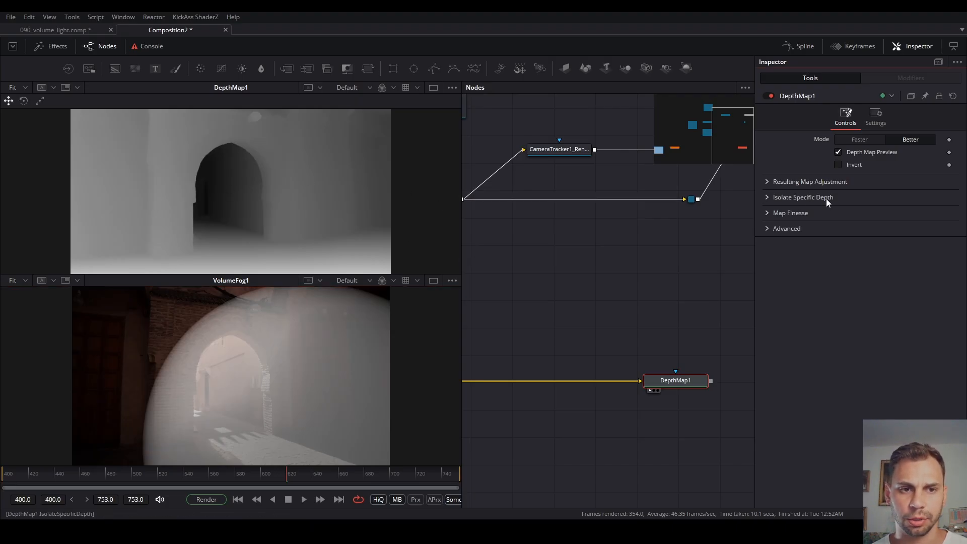
Enable Adjust Map Levels on DepthMap1, set Far Limit to 0.291 and Near Limit to 0.504, and compare with the fogged archway.
{"action": "left_click", "coordinate": [768, 183]}
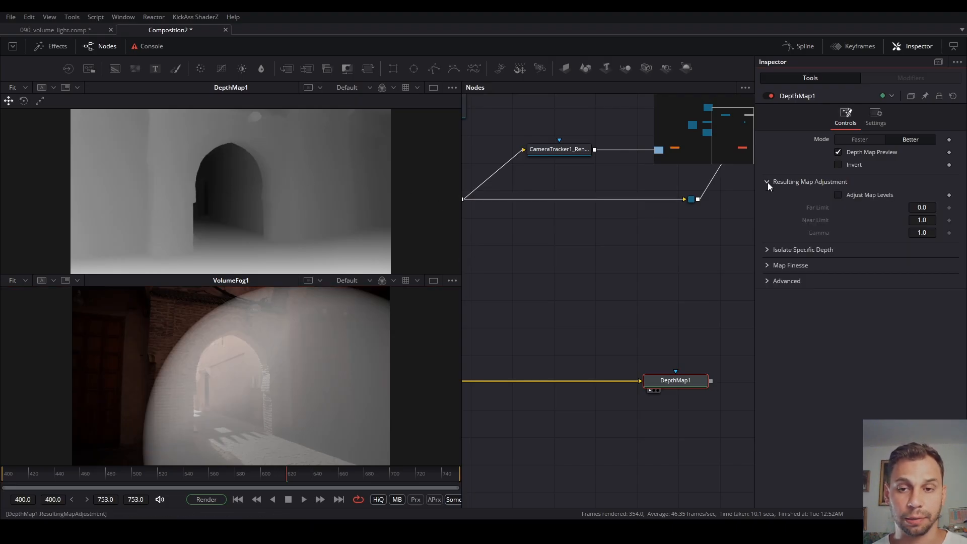
{"action": "left_click", "coordinate": [839, 195]}
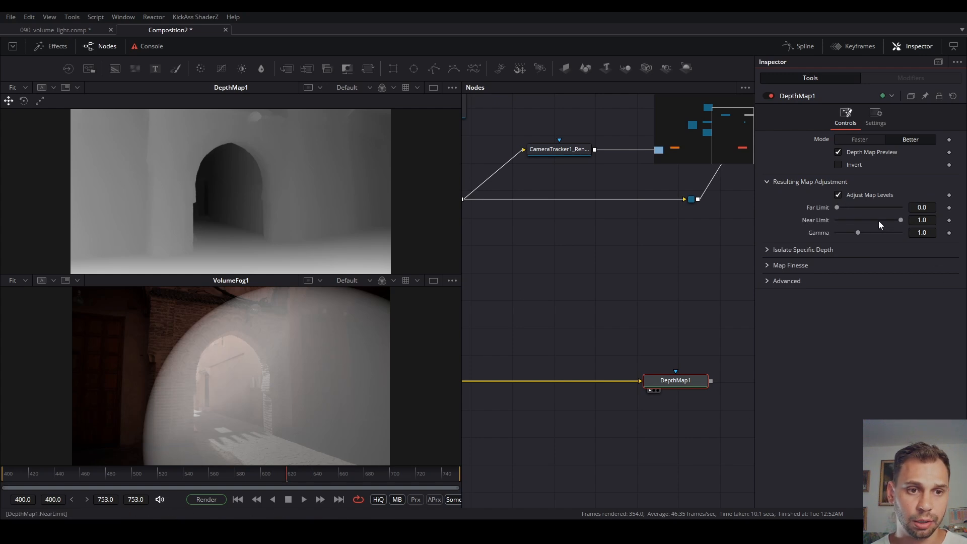
{"action": "left_click_drag", "start_coordinate": [897, 219], "coordinate": [856, 214]}
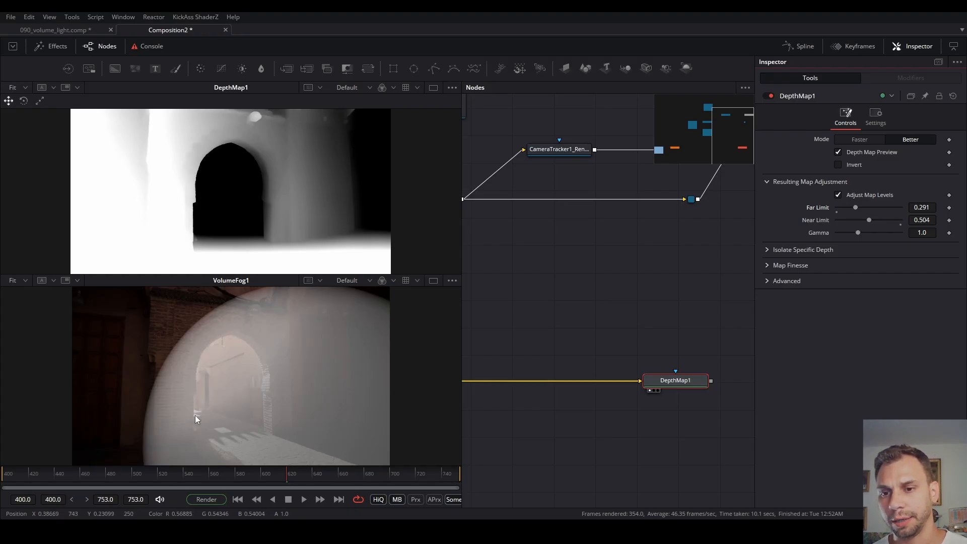
{"action": "scroll", "coordinate": [201, 379], "scroll_direction": "up", "scroll_amount": 2}
{"action": "left_click", "coordinate": [433, 280]}
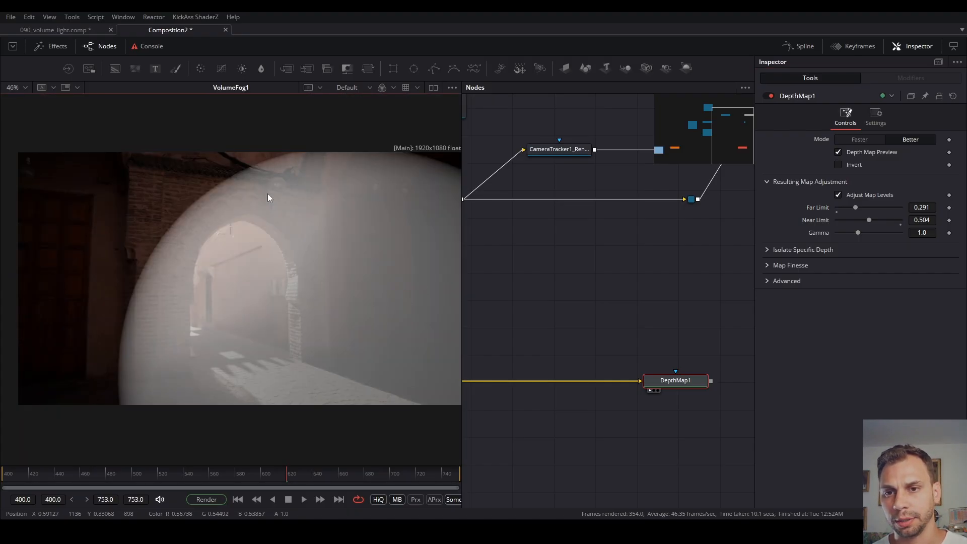
{"action": "scroll", "coordinate": [245, 224], "scroll_direction": "up", "scroll_amount": 1}
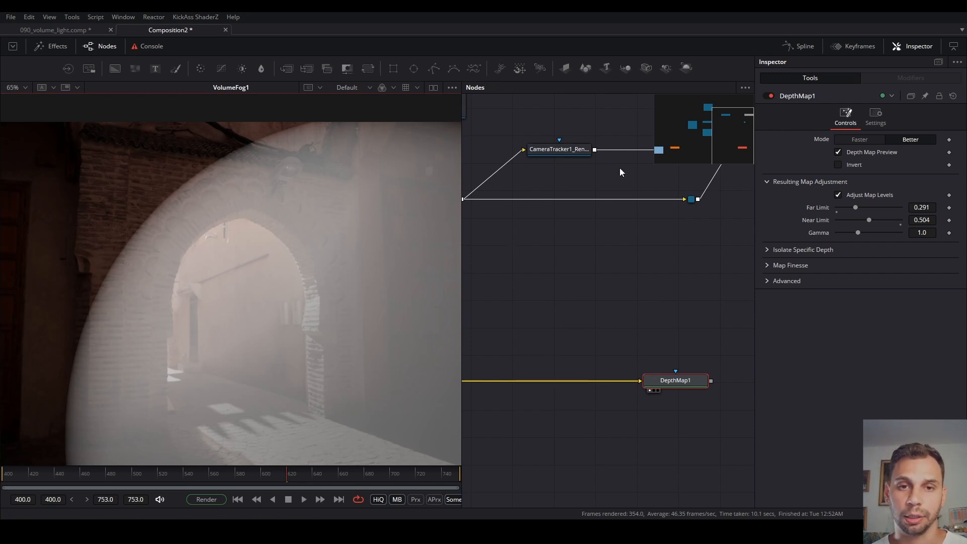
{"action": "left_click", "coordinate": [434, 88]}
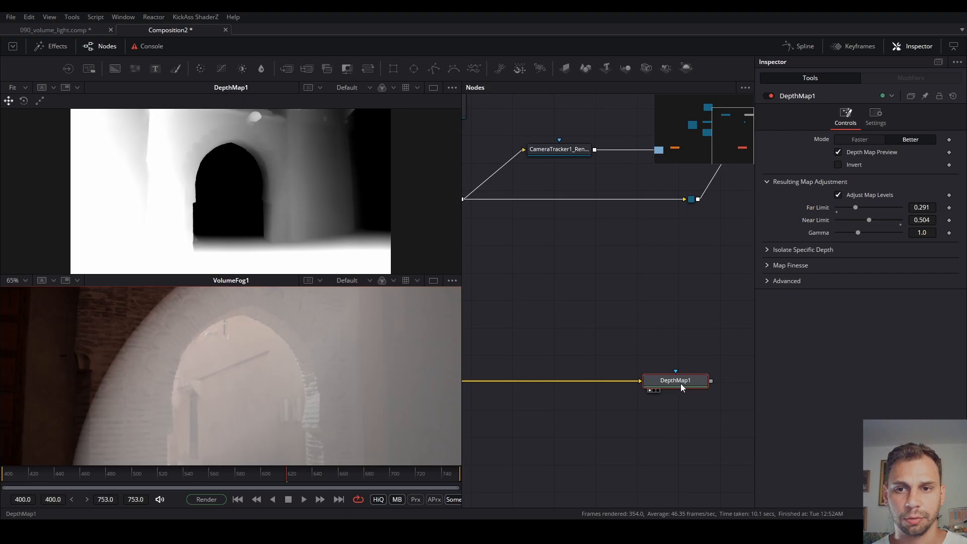
Invert DepthMap1 and connect its output to VolumeFog1's effect mask input.
{"action": "mouse_move", "coordinate": [681, 383]}
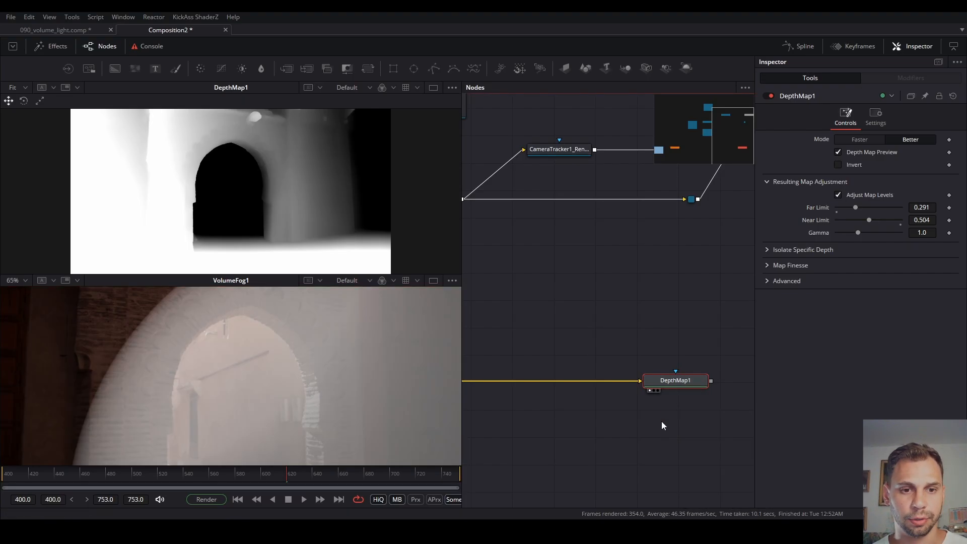
{"action": "left_click", "coordinate": [842, 165]}
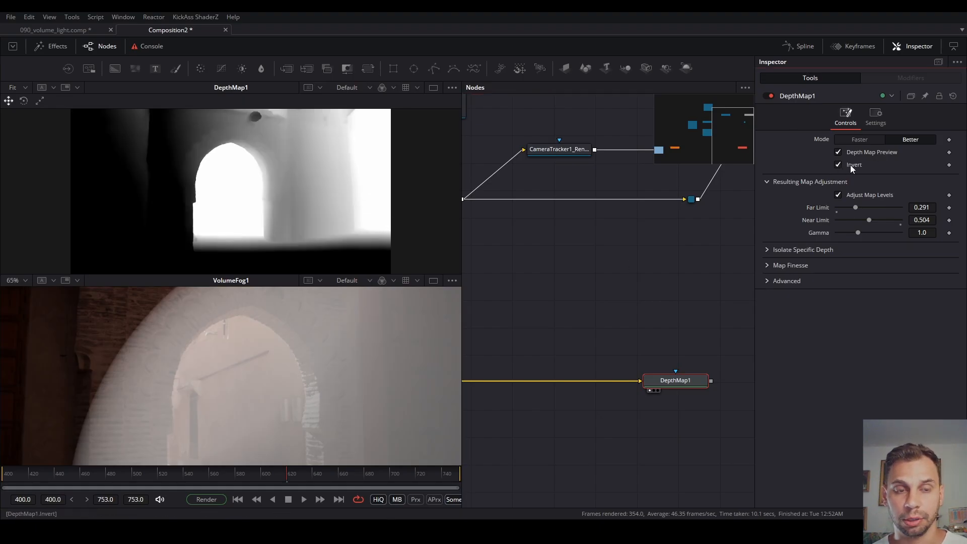
{"action": "left_click_drag", "start_coordinate": [672, 385], "coordinate": [655, 385]}
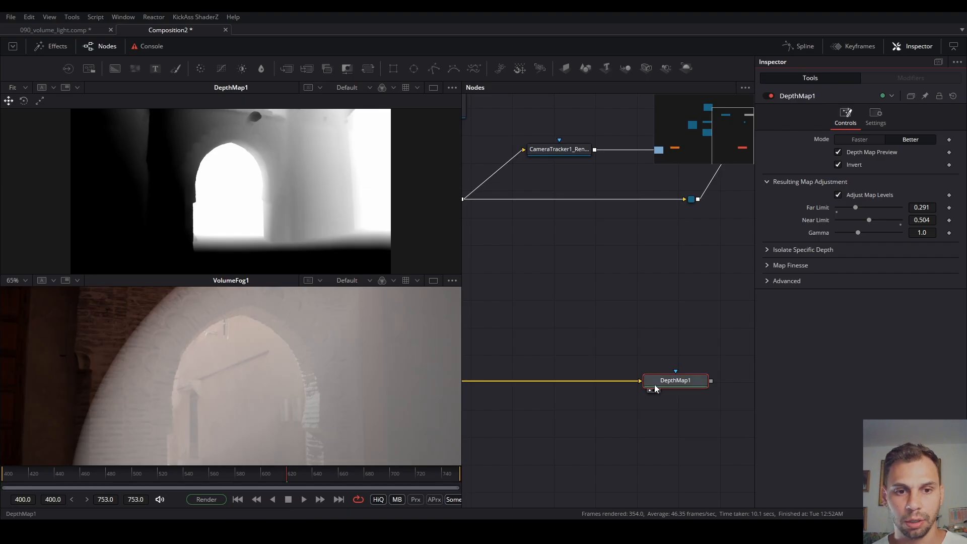
{"action": "scroll", "coordinate": [654, 356], "scroll_direction": "down", "scroll_amount": 4}
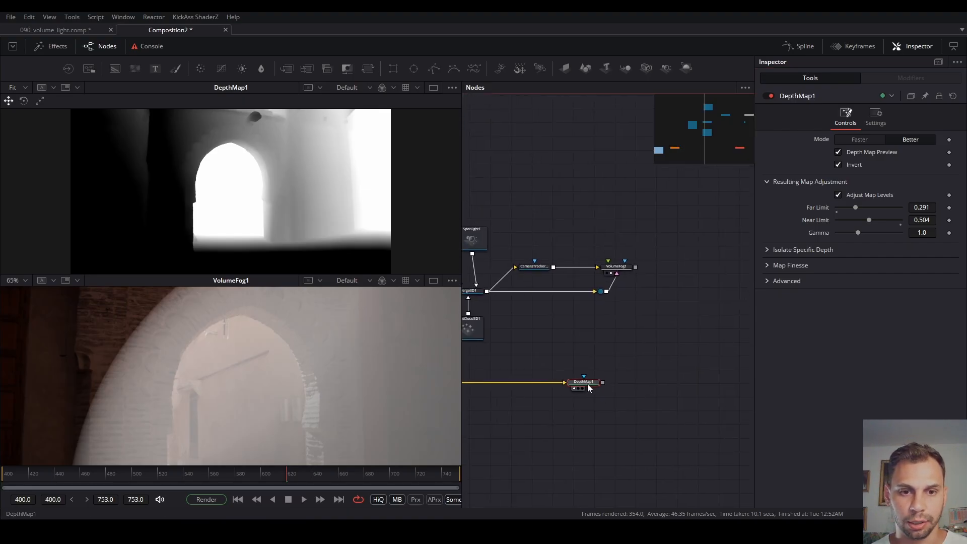
{"action": "scroll", "coordinate": [621, 334], "scroll_direction": "up", "scroll_amount": 2}
{"action": "left_click_drag", "start_coordinate": [645, 429], "coordinate": [633, 199]}
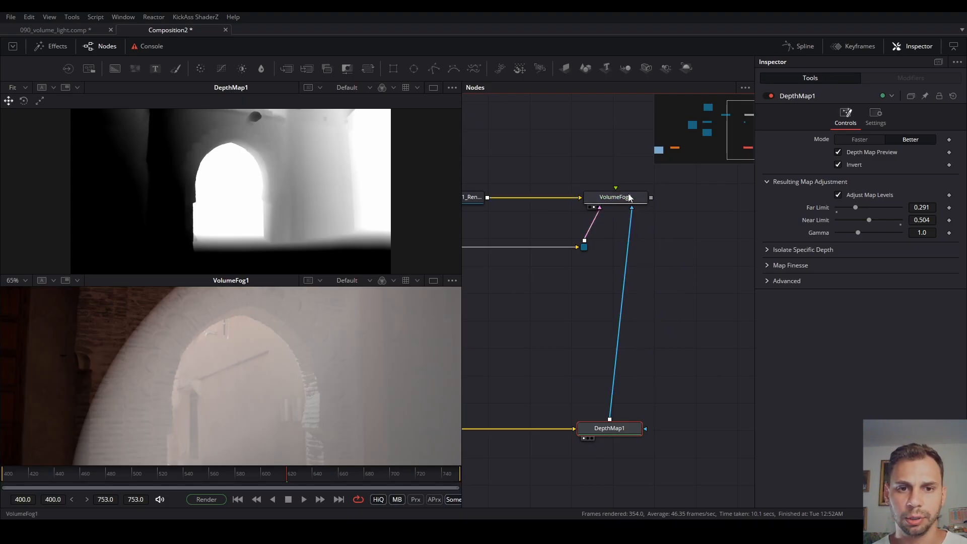
{"action": "scroll", "coordinate": [283, 375], "scroll_direction": "down", "scroll_amount": 2}
{"action": "key", "text": "ctrl+f"}
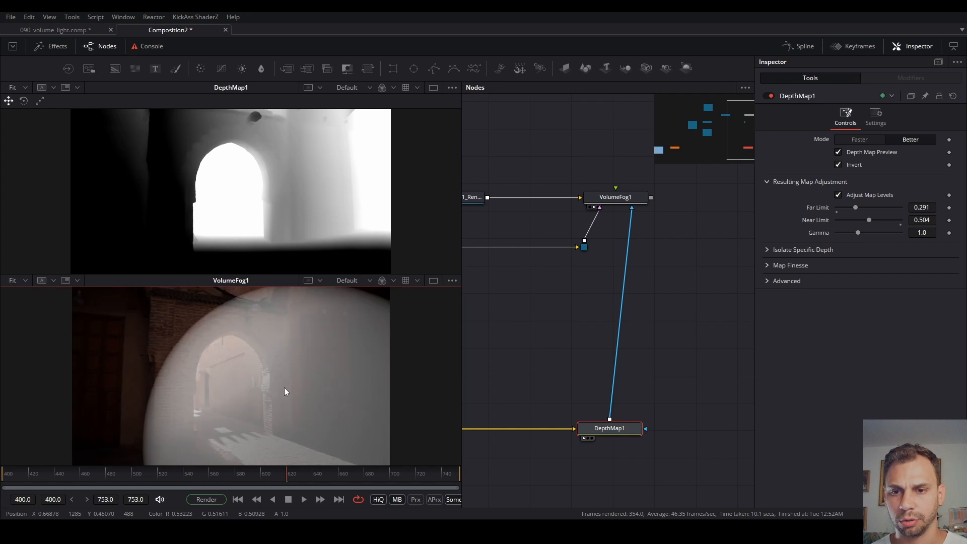
Add a Bitmap mask node and place it between DepthMap1 and VolumeFog1, beside their connection.
{"action": "left_click", "coordinate": [651, 337]}
{"action": "key", "text": "shift+space"}
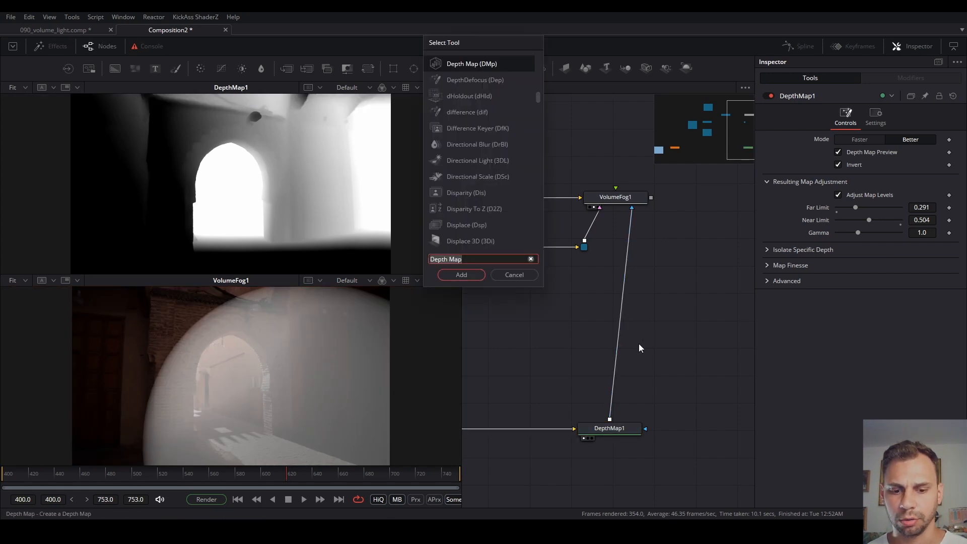
{"action": "type", "text": "bit"}
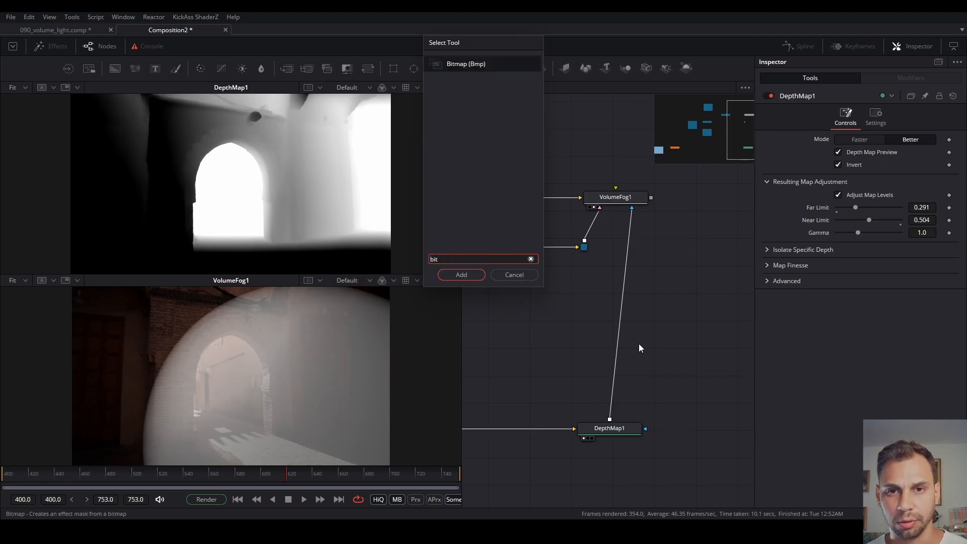
{"action": "key", "text": "Return"}
{"action": "left_click_drag", "start_coordinate": [653, 330], "coordinate": [666, 340]}
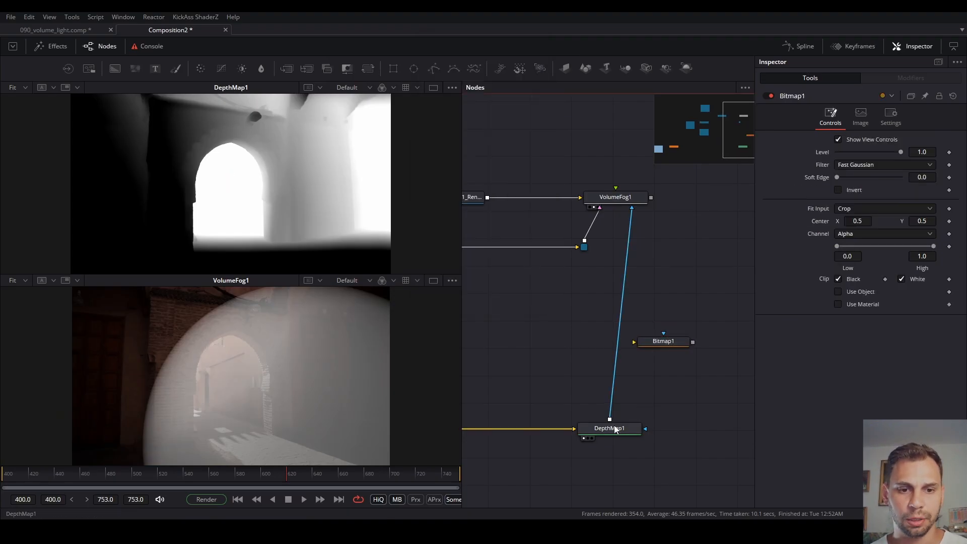
Route DepthMap1 through Bitmap1 into VolumeFog1's effect mask, replacing the direct link, and line the two mask nodes up below the fog node.
{"action": "left_click_drag", "start_coordinate": [610, 420], "coordinate": [634, 211]}
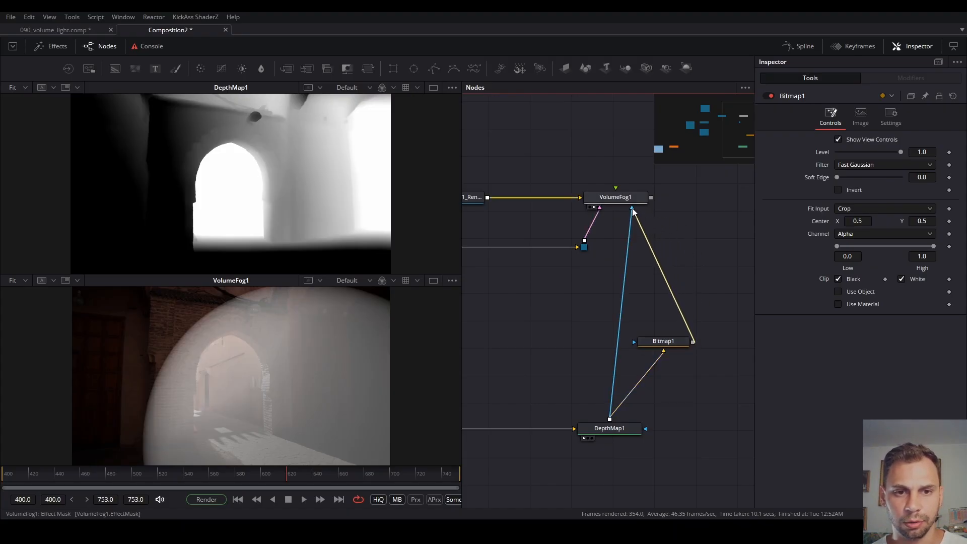
{"action": "left_click_drag", "start_coordinate": [675, 345], "coordinate": [647, 432]}
{"action": "left_click", "coordinate": [655, 383]}
{"action": "left_click_drag", "start_coordinate": [636, 335], "coordinate": [640, 363]}
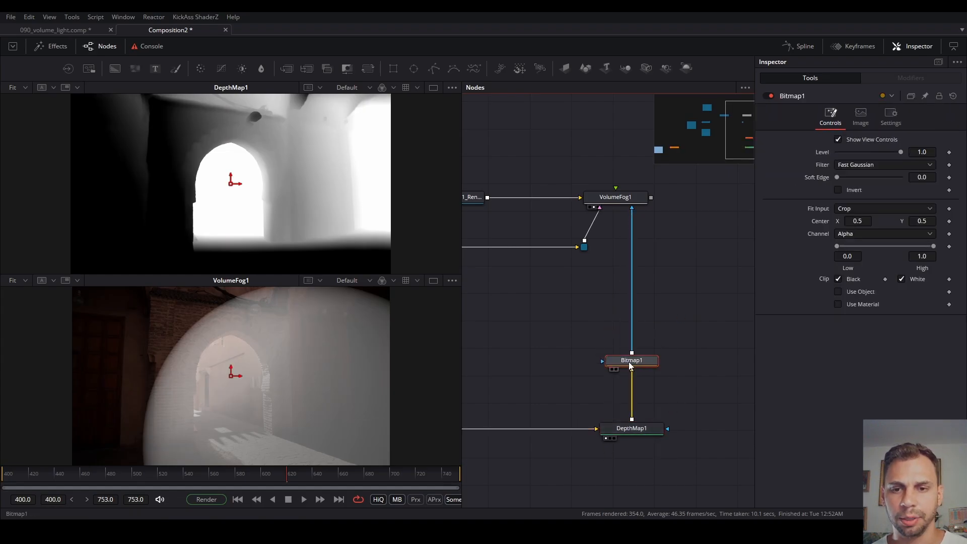
Display Bitmap1 in the second viewer and set its Channel to Luminance.
{"action": "key", "text": "2"}
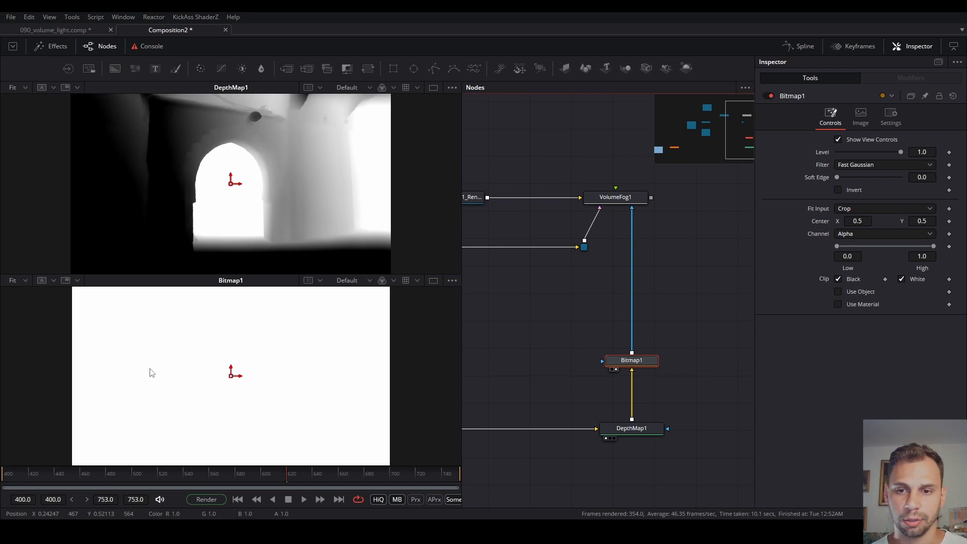
{"action": "left_click", "coordinate": [853, 234]}
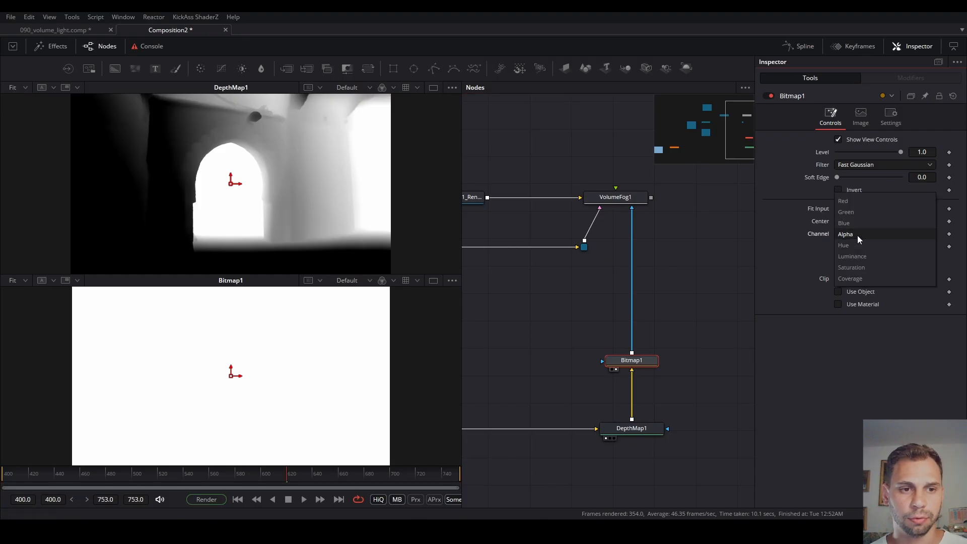
{"action": "left_click", "coordinate": [866, 256]}
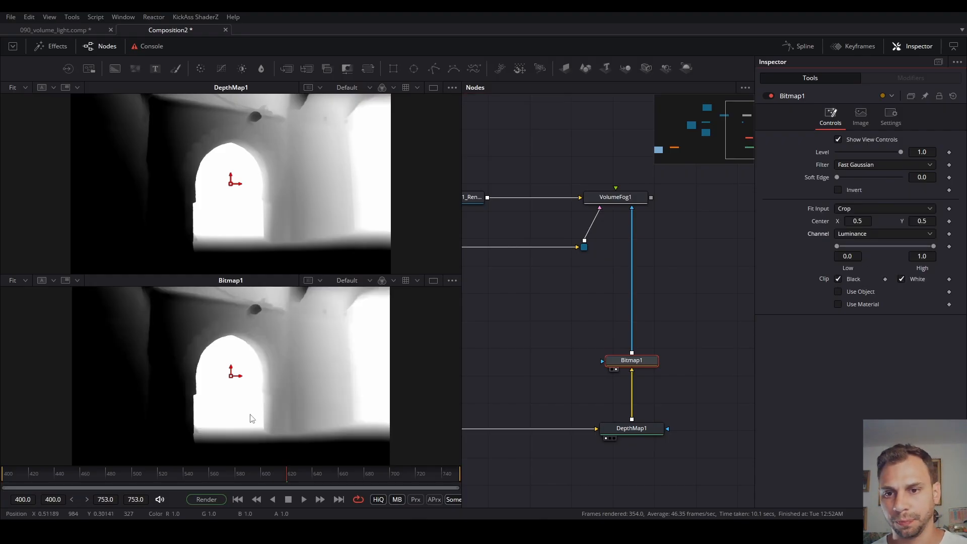
Load VolumeFog1 in the first viewer and examine the masked fog enlarged and alongside the Bitmap1 mask.
{"action": "left_click", "coordinate": [624, 198]}
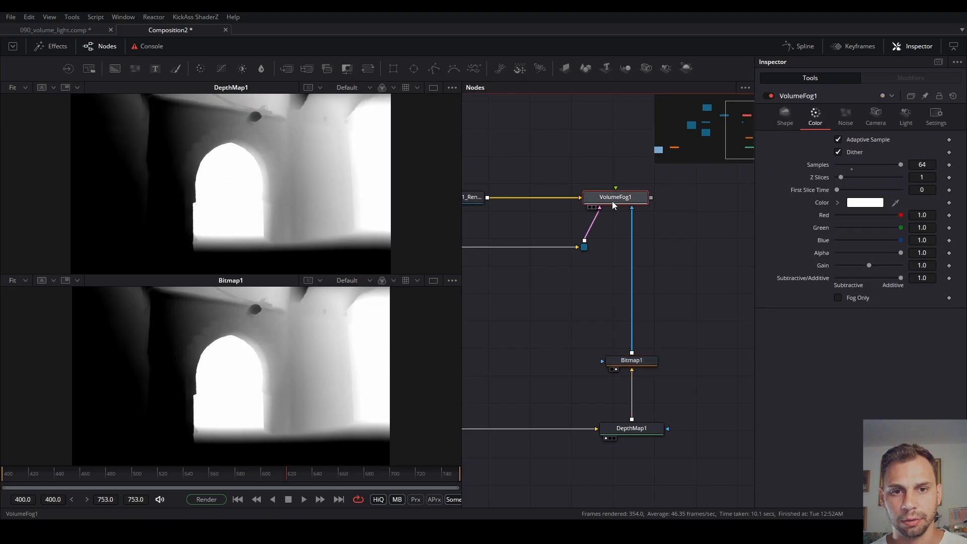
{"action": "key", "text": "1"}
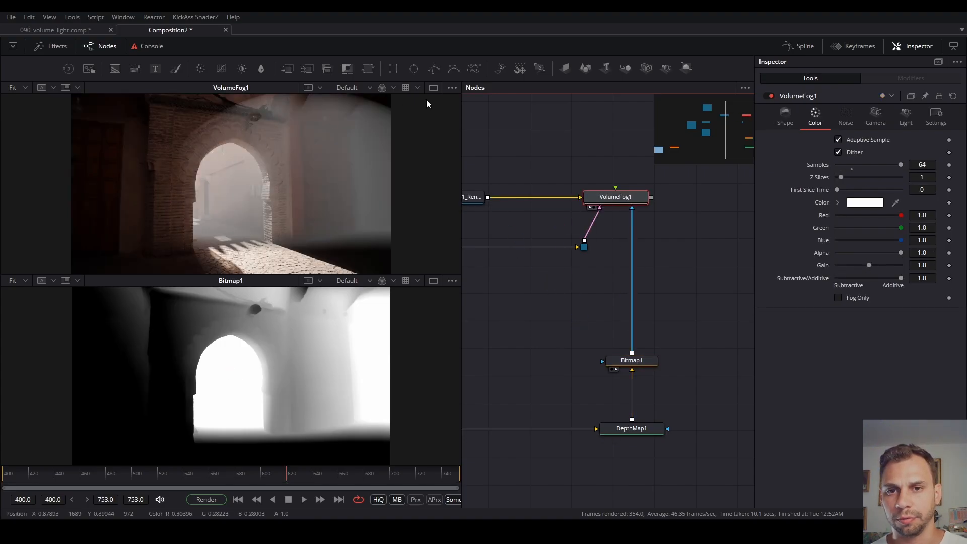
{"action": "left_click", "coordinate": [433, 87]}
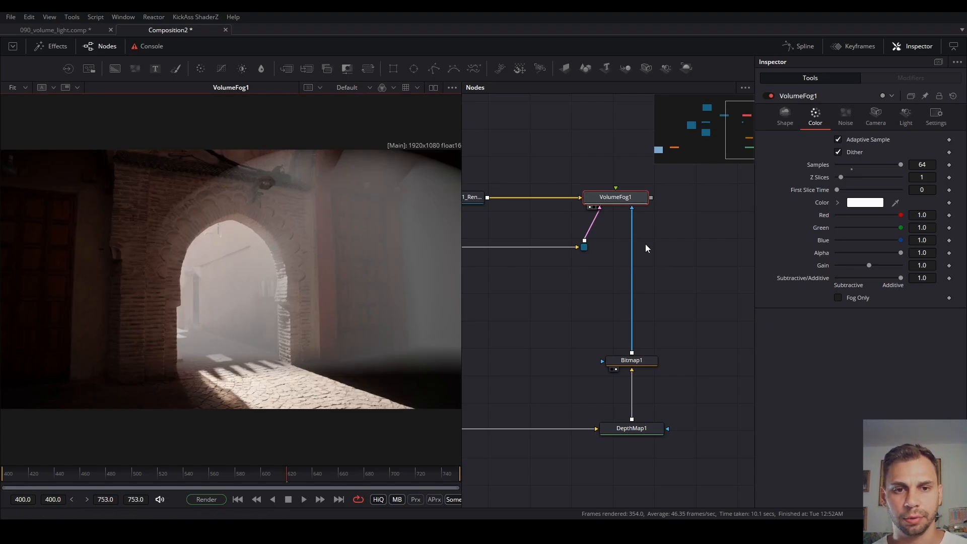
{"action": "left_click_drag", "start_coordinate": [631, 209], "coordinate": [632, 189]}
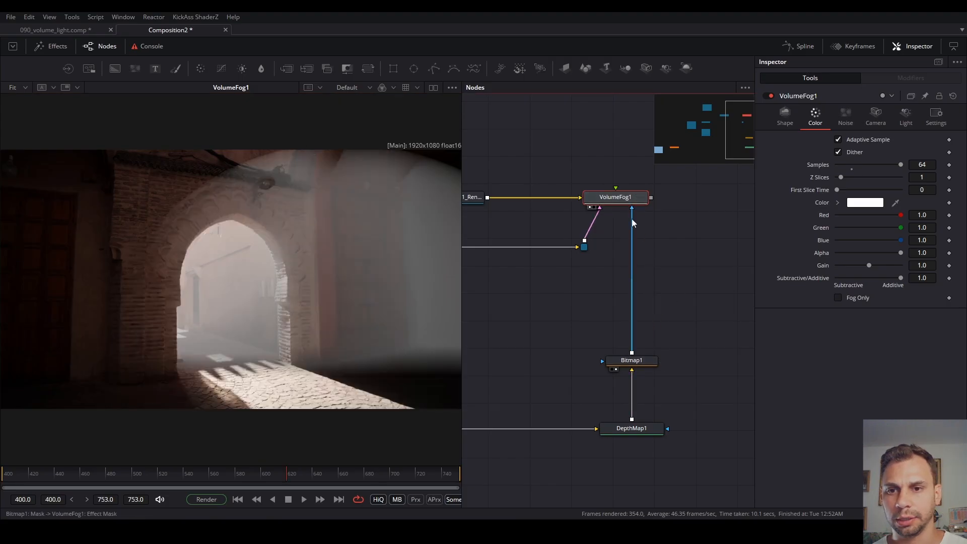
{"action": "left_click", "coordinate": [434, 87]}
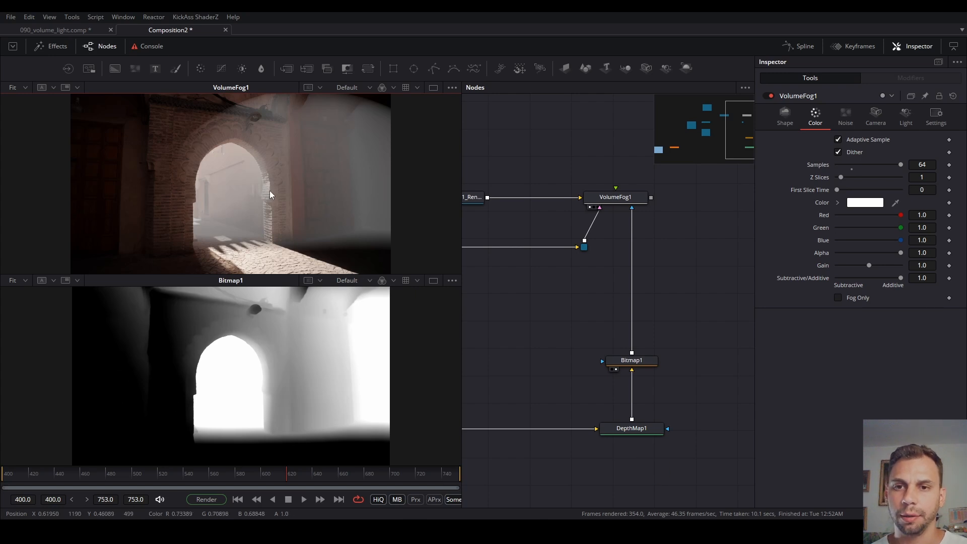
{"action": "left_click", "coordinate": [650, 430]}
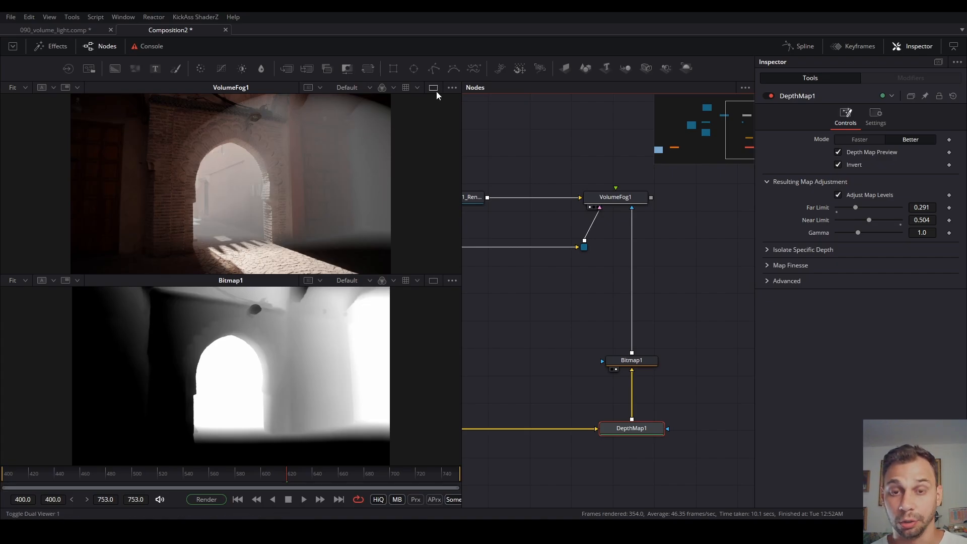
Add an unconnected Polygon mask node and place it beside Bitmap1.
{"action": "left_click", "coordinate": [675, 334]}
{"action": "left_click_drag", "start_coordinate": [708, 379], "coordinate": [641, 353]}
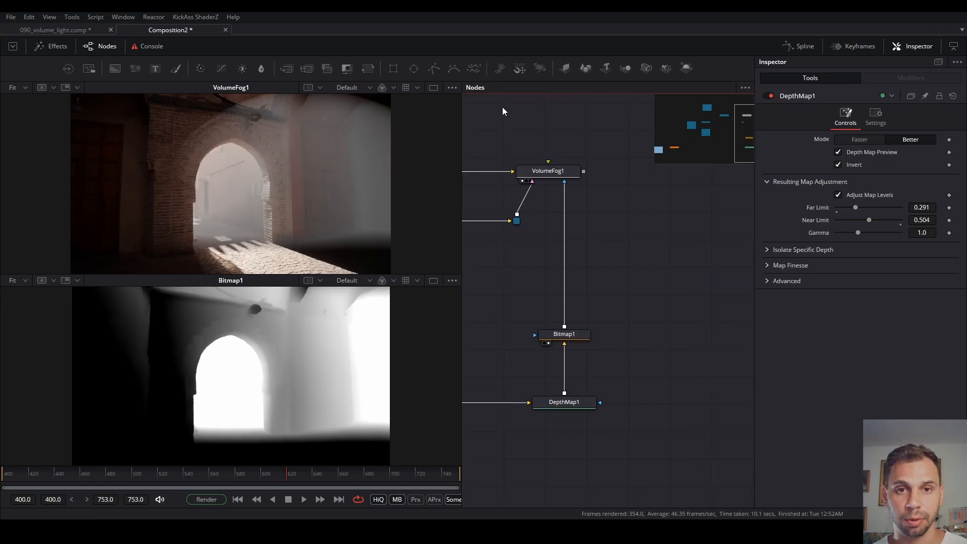
{"action": "left_click", "coordinate": [434, 70]}
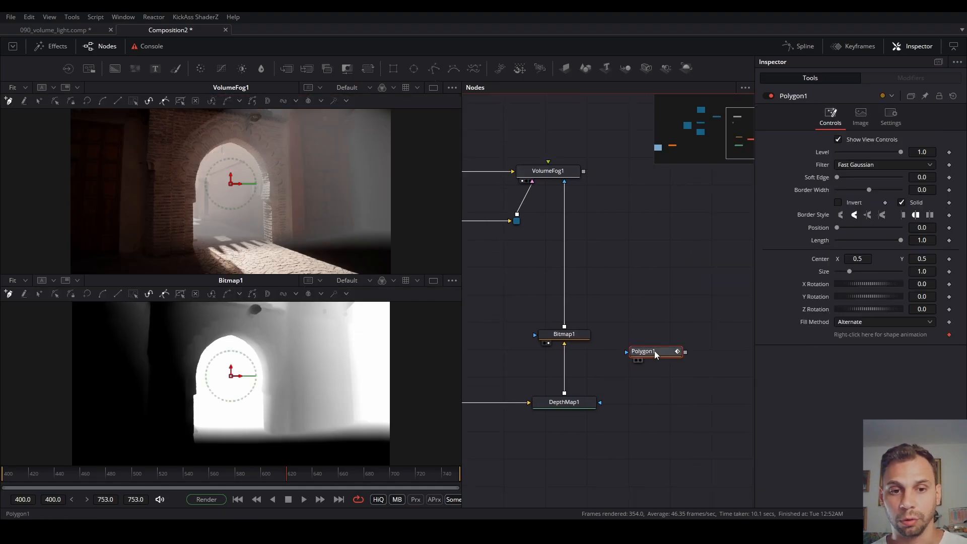
{"action": "left_click_drag", "start_coordinate": [655, 351], "coordinate": [679, 367]}
{"action": "left_click", "coordinate": [675, 331]}
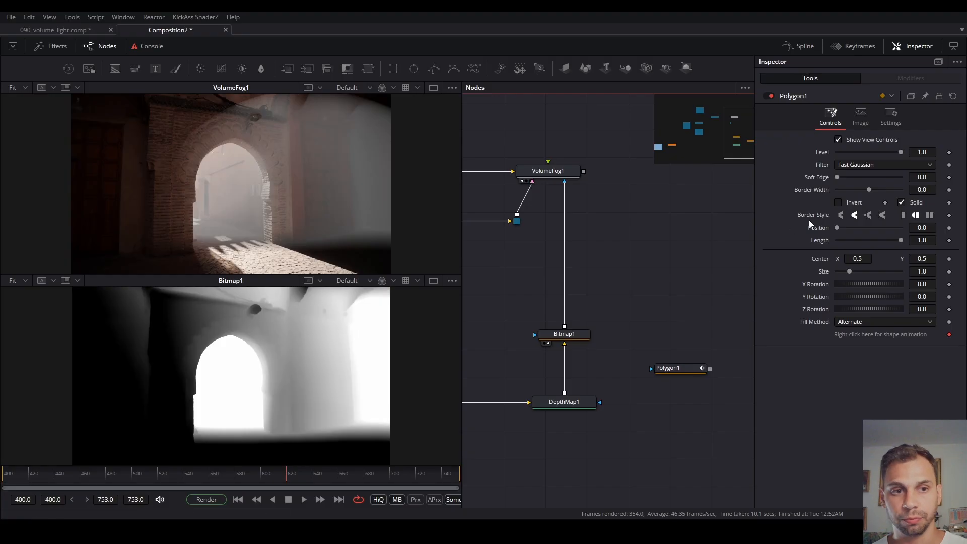
{"action": "left_click", "coordinate": [689, 369]}
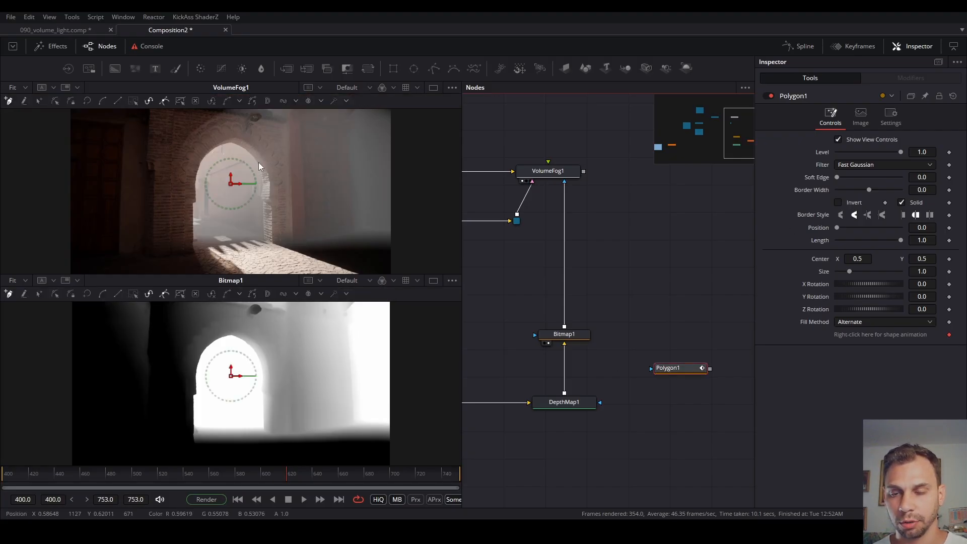
Switch to a single viewer showing the Bitmap1 mask, with the whole frame and surrounding canvas in view.
{"action": "scroll", "coordinate": [258, 166], "scroll_direction": "down", "scroll_amount": 2}
{"action": "scroll", "coordinate": [209, 178], "scroll_direction": "up", "scroll_amount": 3}
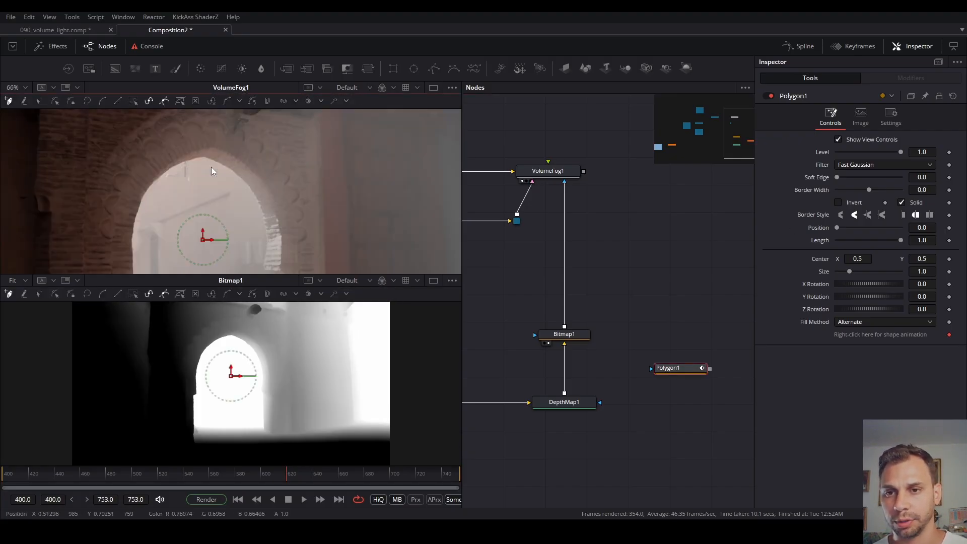
{"action": "scroll", "coordinate": [202, 162], "scroll_direction": "down", "scroll_amount": 2}
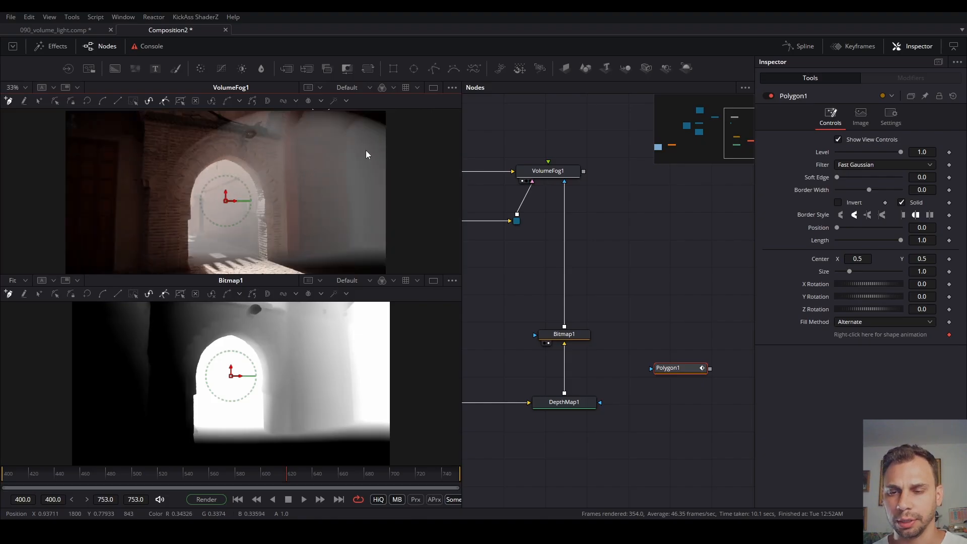
{"action": "left_click_drag", "start_coordinate": [361, 186], "coordinate": [361, 153]}
{"action": "left_click_drag", "start_coordinate": [259, 416], "coordinate": [246, 414]}
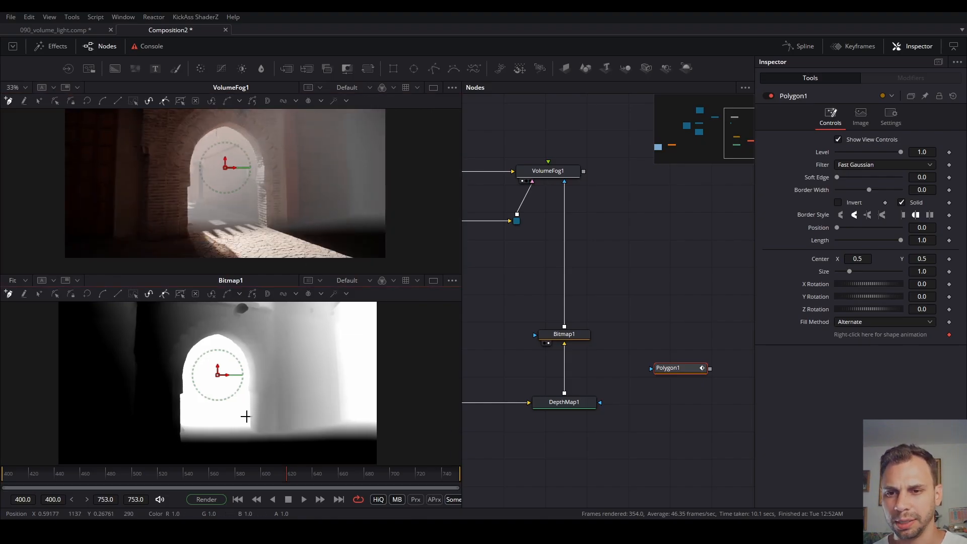
{"action": "left_click", "coordinate": [433, 281]}
{"action": "left_click_drag", "start_coordinate": [307, 286], "coordinate": [332, 314]}
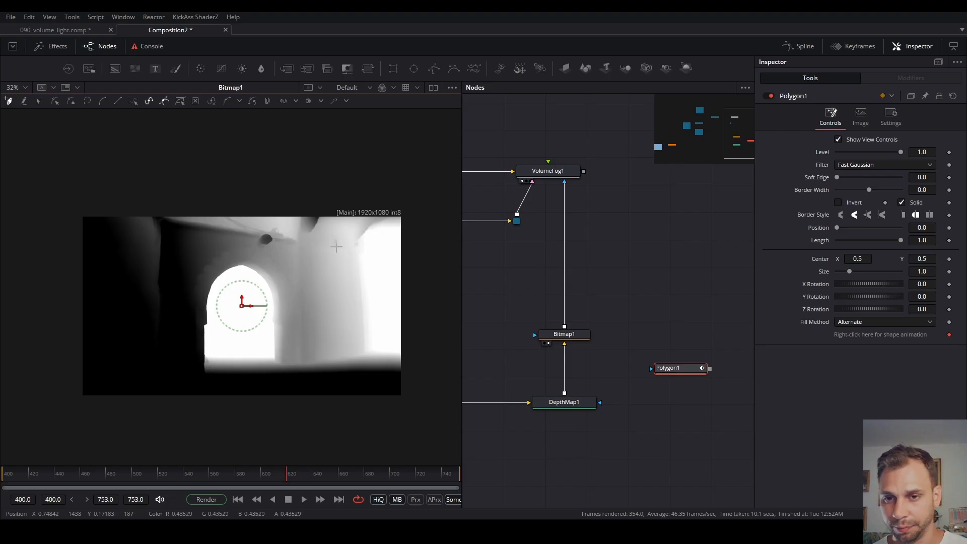
Draw a closed six-point polygon around the archway opening and the lit wall beside it, extending past the frame, with straight segments.
{"action": "left_click", "coordinate": [326, 189]}
{"action": "left_click", "coordinate": [232, 271]}
{"action": "left_click", "coordinate": [205, 368]}
{"action": "left_click", "coordinate": [224, 422]}
{"action": "left_click", "coordinate": [432, 417]}
{"action": "left_click", "coordinate": [432, 189]}
{"action": "left_click", "coordinate": [327, 189]}
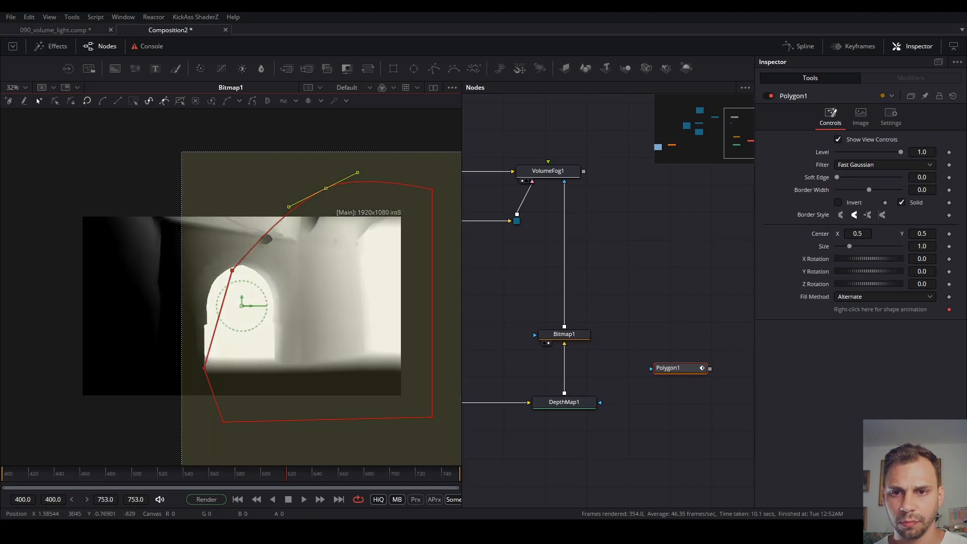
{"action": "left_click", "coordinate": [117, 102]}
{"action": "left_click", "coordinate": [313, 167]}
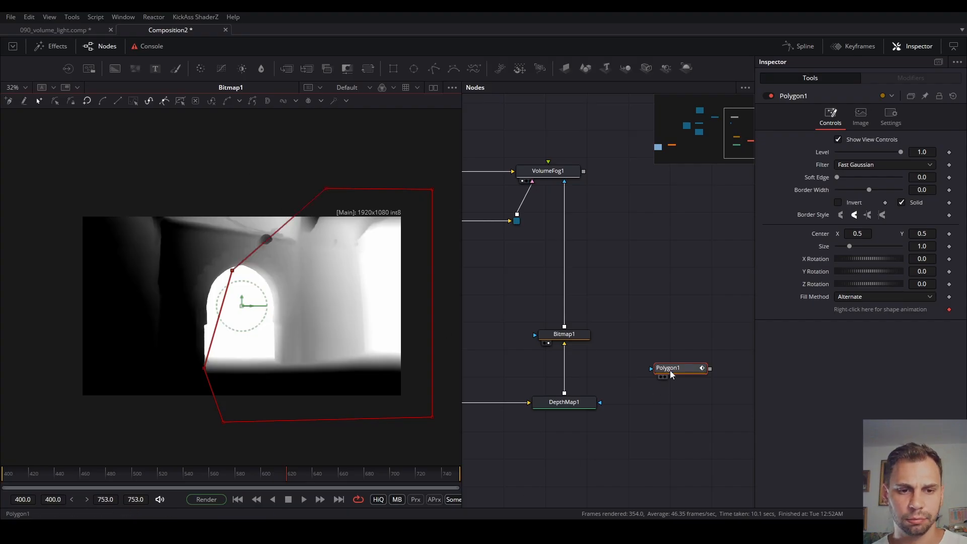
Connect Polygon1 to Bitmap1's effect mask, align it beside that node, and set the polygon's Soft Edge to 0.0252.
{"action": "left_click_drag", "start_coordinate": [669, 374], "coordinate": [652, 371]}
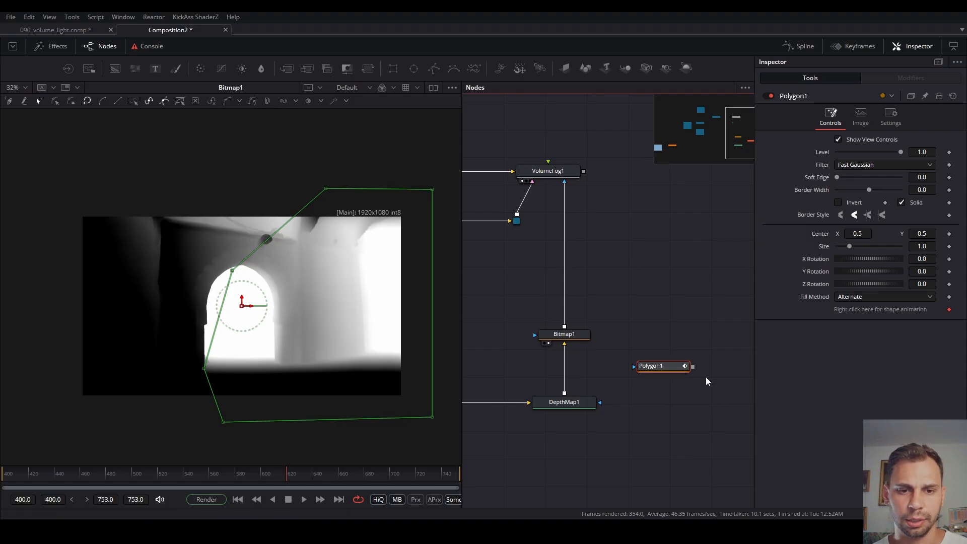
{"action": "left_click_drag", "start_coordinate": [694, 368], "coordinate": [603, 349]}
{"action": "left_click_drag", "start_coordinate": [693, 367], "coordinate": [538, 343]}
{"action": "left_click_drag", "start_coordinate": [650, 367], "coordinate": [639, 335]}
{"action": "left_click_drag", "start_coordinate": [837, 177], "coordinate": [845, 177]}
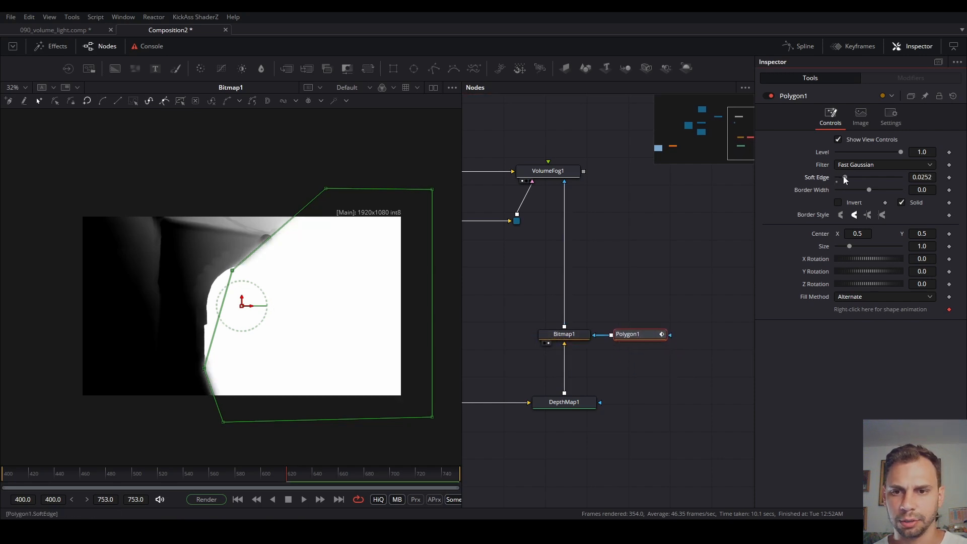
Examine the VolumeFog1 result against the combined Bitmap1 mask by viewing each in turn, ending on VolumeFog1.
{"action": "left_click", "coordinate": [573, 198]}
{"action": "left_click_drag", "start_coordinate": [548, 171], "coordinate": [250, 284]}
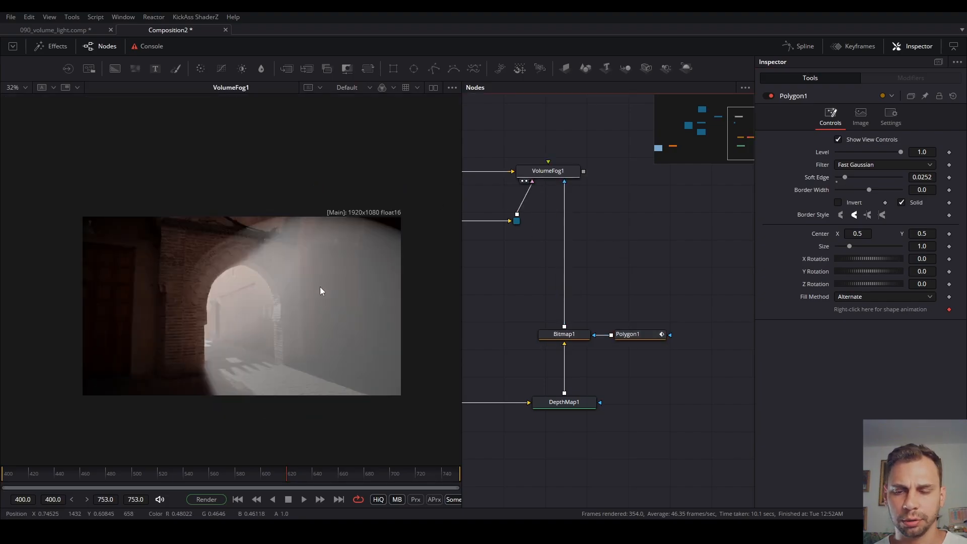
{"action": "scroll", "coordinate": [321, 291], "scroll_direction": "up", "scroll_amount": 2}
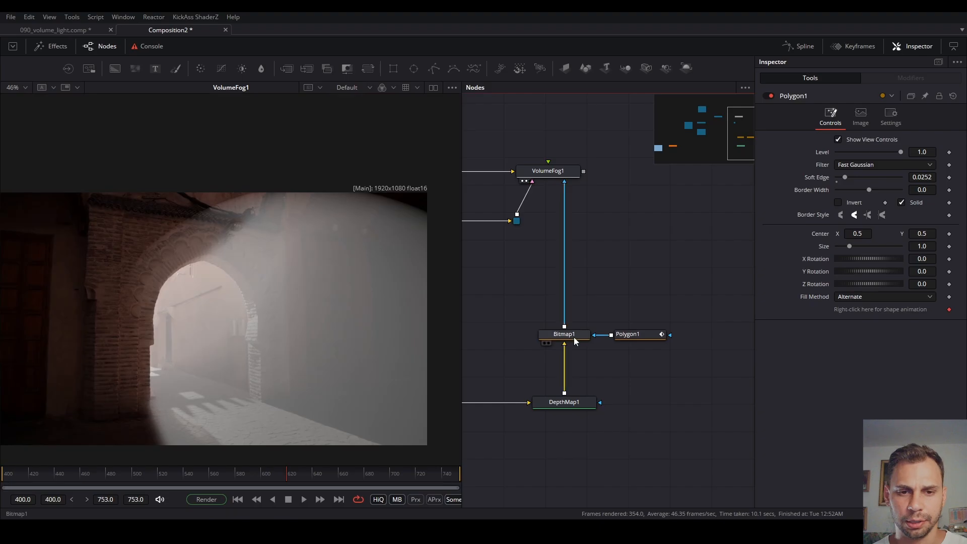
{"action": "left_click_drag", "start_coordinate": [576, 342], "coordinate": [282, 295]}
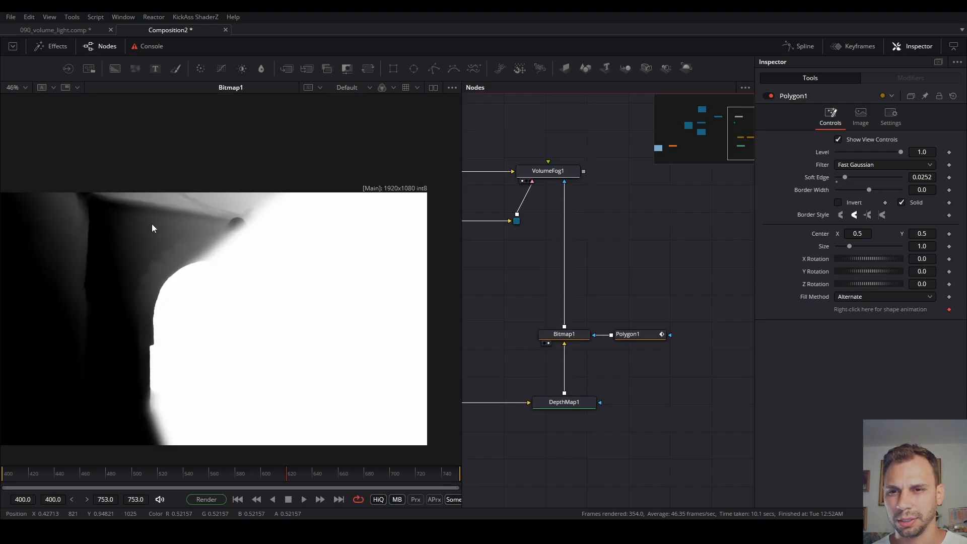
{"action": "left_click_drag", "start_coordinate": [548, 171], "coordinate": [218, 235]}
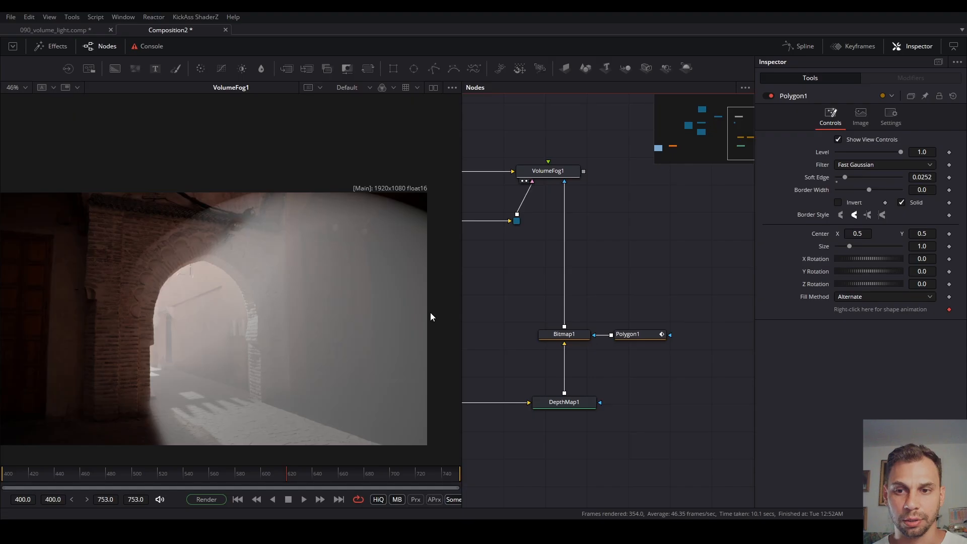
Set the Soft Edge of VolumeFog1's sphere shape to 0.181.
{"action": "left_click", "coordinate": [546, 170]}
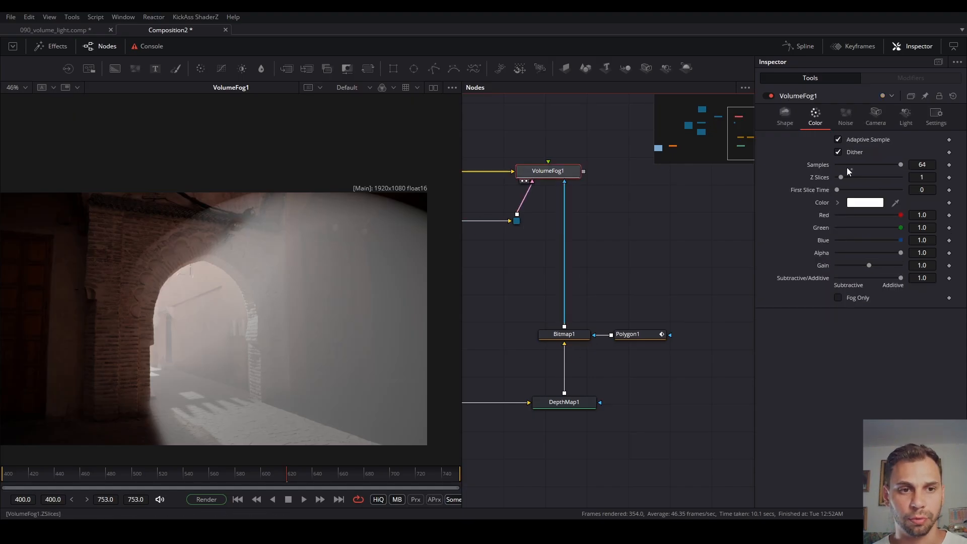
{"action": "left_click", "coordinate": [785, 115]}
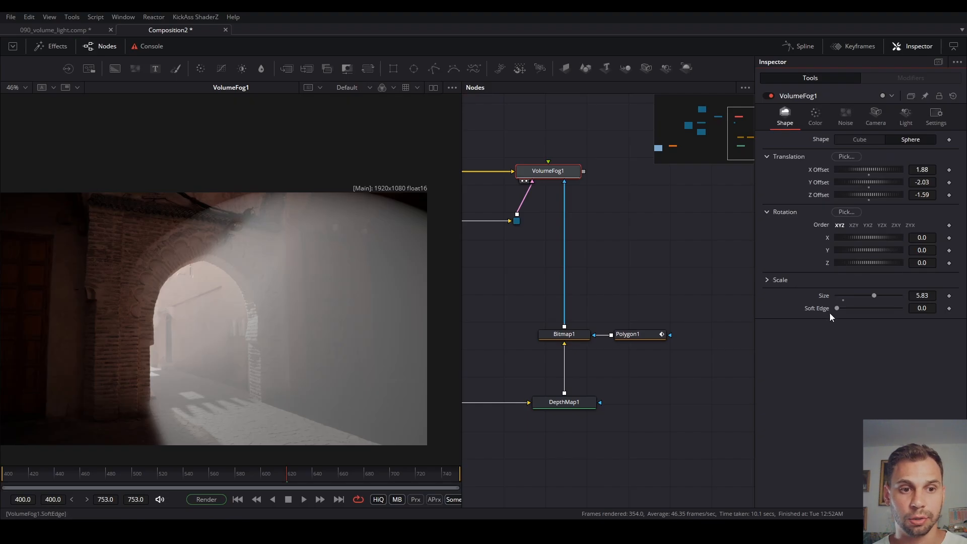
{"action": "mouse_move", "coordinate": [845, 310]}
{"action": "left_mouse_down"}
{"action": "mouse_move", "coordinate": [869, 311]}
{"action": "mouse_move", "coordinate": [848, 322]}
{"action": "left_mouse_up"}
{"action": "left_click_drag", "start_coordinate": [853, 321], "coordinate": [851, 319]}
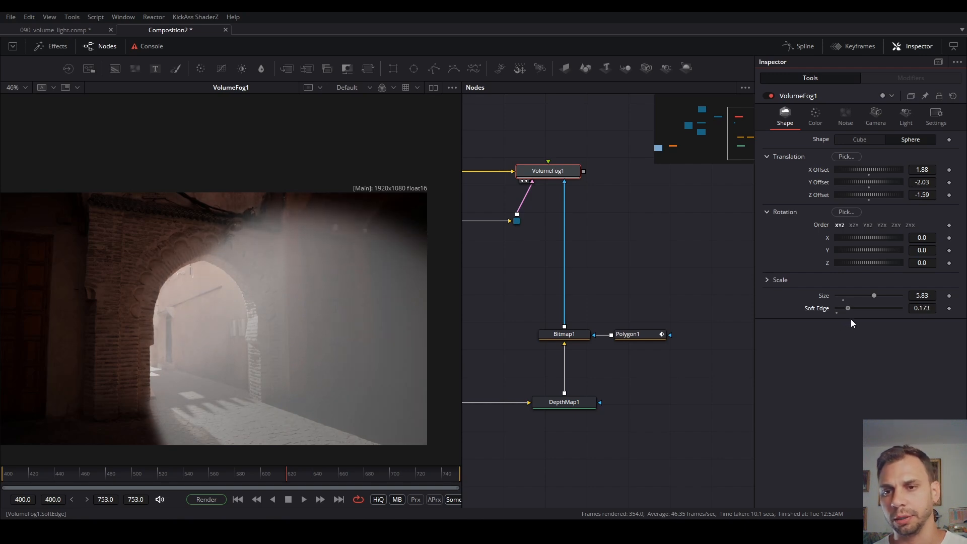
Scrub the timeline back and forth to check how the fog and its mask follow the shot, returning to frame 400.
{"action": "left_click", "coordinate": [24, 480]}
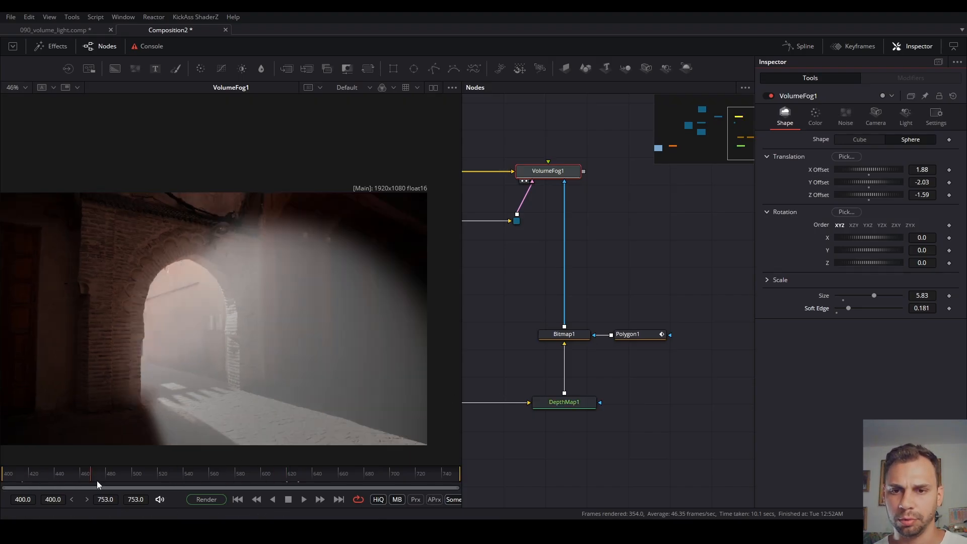
{"action": "left_click_drag", "start_coordinate": [97, 482], "coordinate": [228, 486]}
{"action": "left_click_drag", "start_coordinate": [295, 488], "coordinate": [210, 491]}
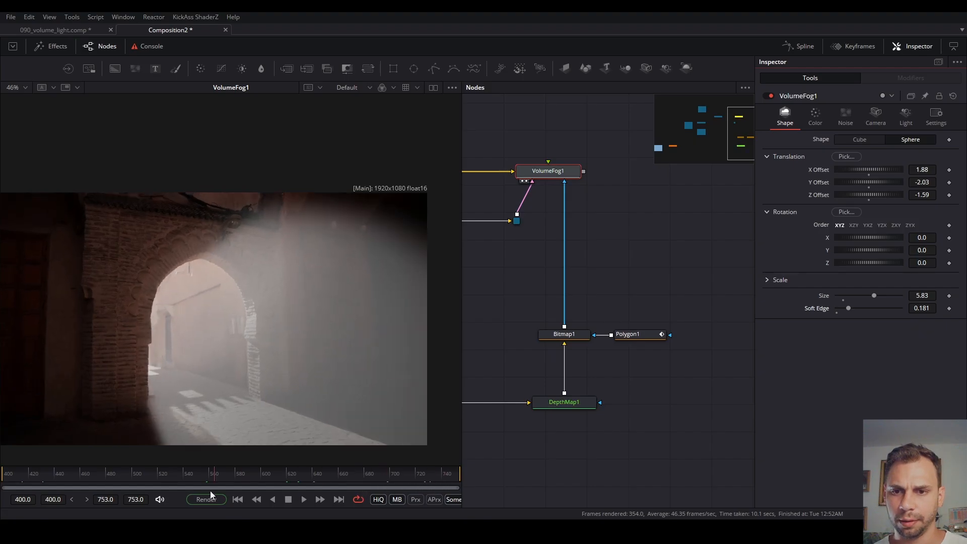
{"action": "left_click_drag", "start_coordinate": [41, 497], "coordinate": [61, 492]}
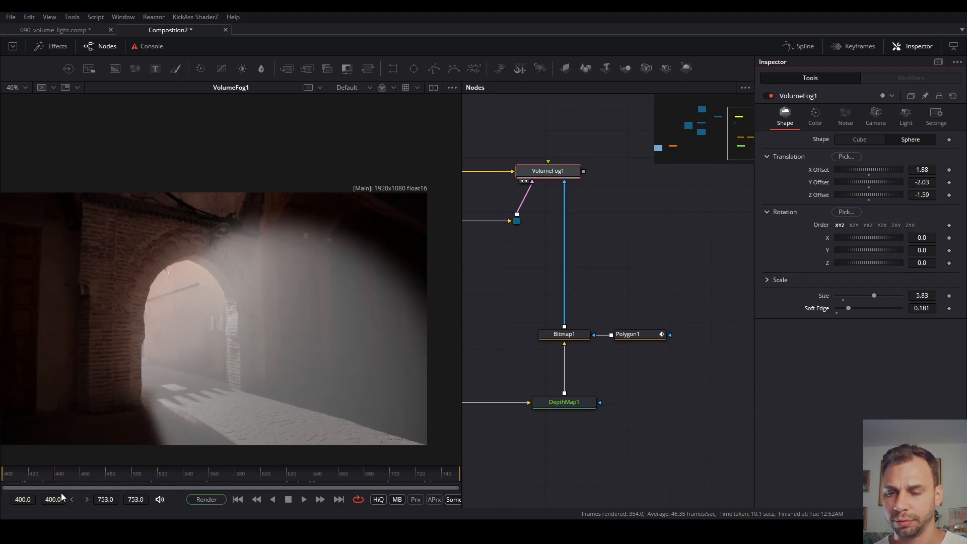
{"action": "left_click_drag", "start_coordinate": [378, 472], "coordinate": [54, 487]}
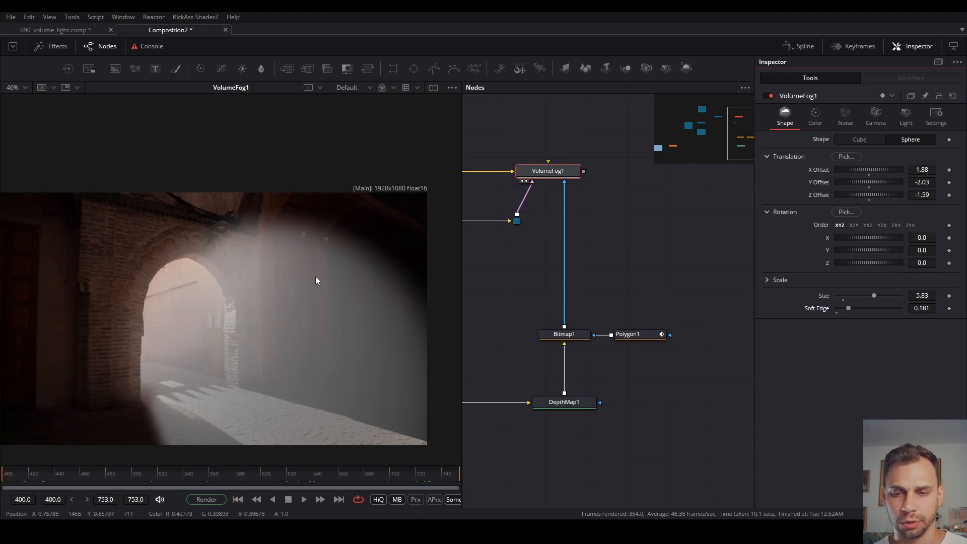
{"action": "left_click_drag", "start_coordinate": [503, 279], "coordinate": [609, 303]}
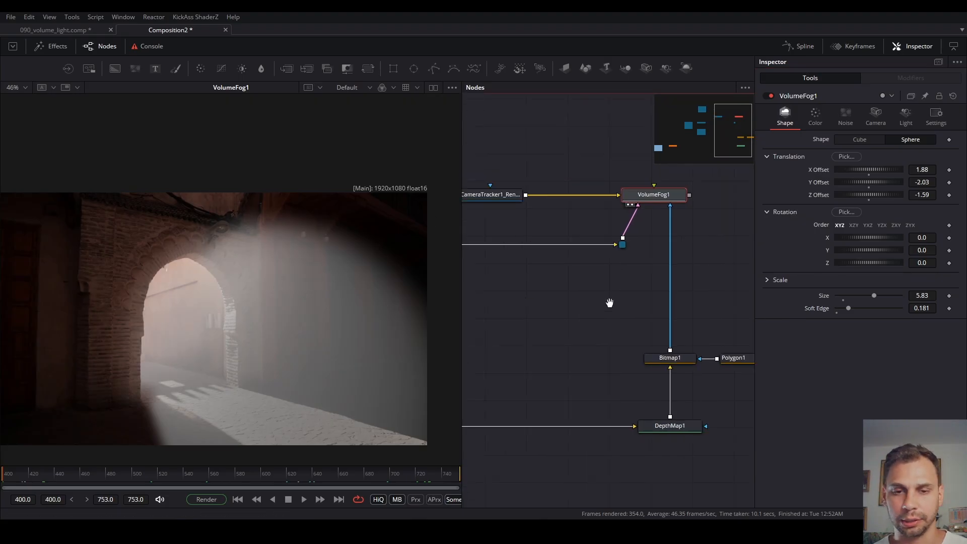
Split the viewer into two panes and load the Merge3D1 scene in the lower one beneath VolumeFog1.
{"action": "left_click", "coordinate": [612, 299]}
{"action": "left_click", "coordinate": [432, 87]}
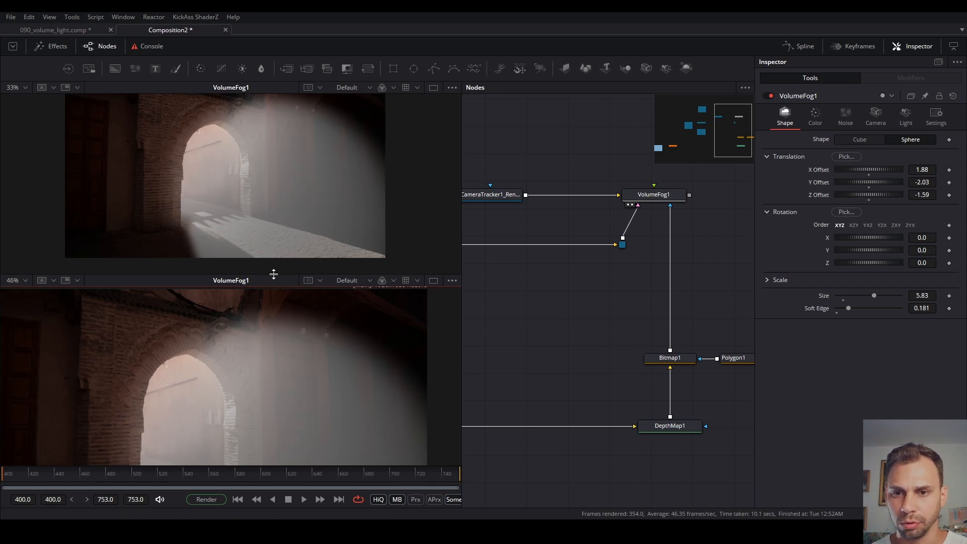
{"action": "left_click_drag", "start_coordinate": [276, 275], "coordinate": [280, 329]}
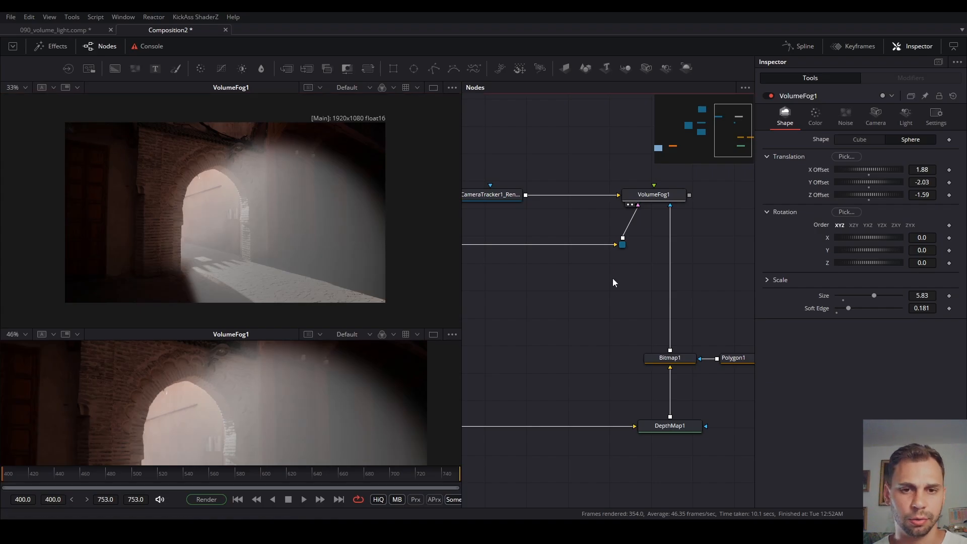
{"action": "scroll", "coordinate": [595, 290], "scroll_direction": "down", "scroll_amount": 2}
{"action": "left_click_drag", "start_coordinate": [526, 304], "coordinate": [647, 321]}
{"action": "left_click_drag", "start_coordinate": [556, 274], "coordinate": [286, 285]}
{"action": "scroll", "coordinate": [325, 354], "scroll_direction": "down", "scroll_amount": 6}
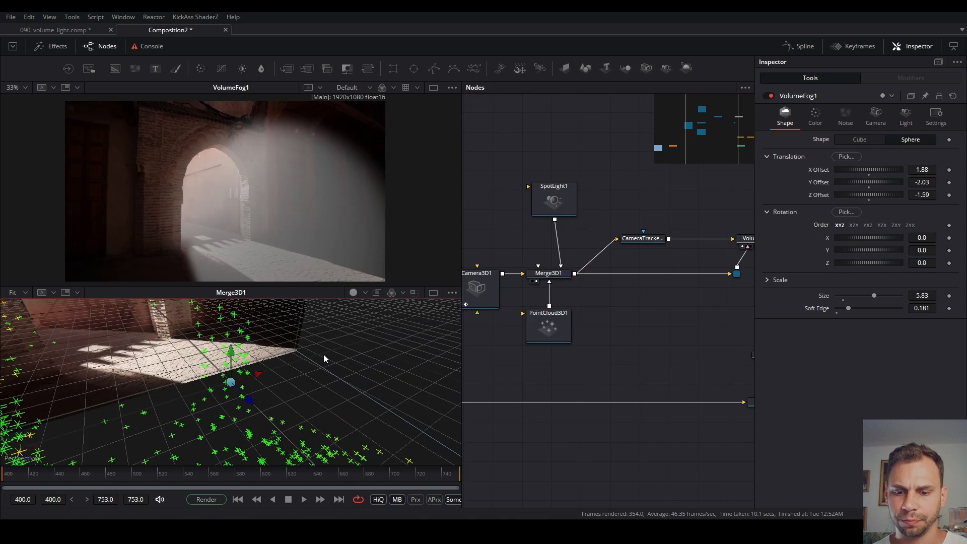
Hide the grid in the Merge3D1 3D view and frame the spot light beside the archway.
{"action": "scroll", "coordinate": [262, 393], "scroll_direction": "up", "scroll_amount": 5}
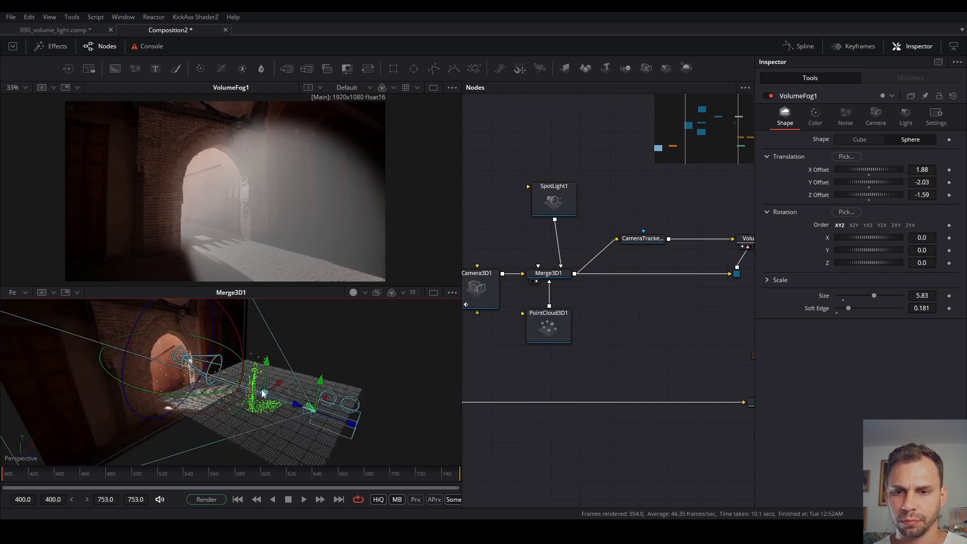
{"action": "right_click", "coordinate": [273, 343]}
{"action": "mouse_move", "coordinate": [302, 384]}
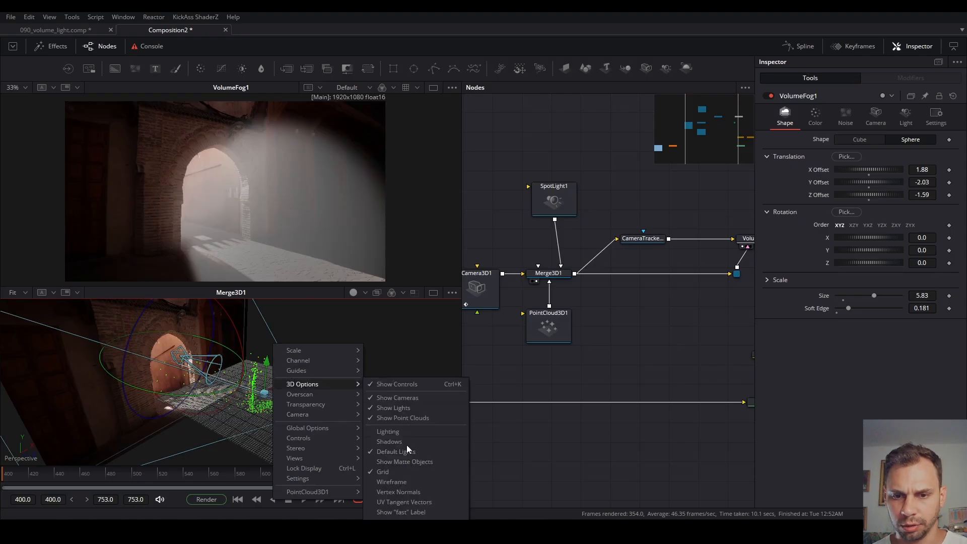
{"action": "left_click", "coordinate": [385, 472]}
{"action": "scroll", "coordinate": [227, 373], "scroll_direction": "up", "scroll_amount": 1}
{"action": "left_click_drag", "start_coordinate": [205, 359], "coordinate": [237, 357]}
{"action": "left_click_drag", "start_coordinate": [292, 398], "coordinate": [322, 388]}
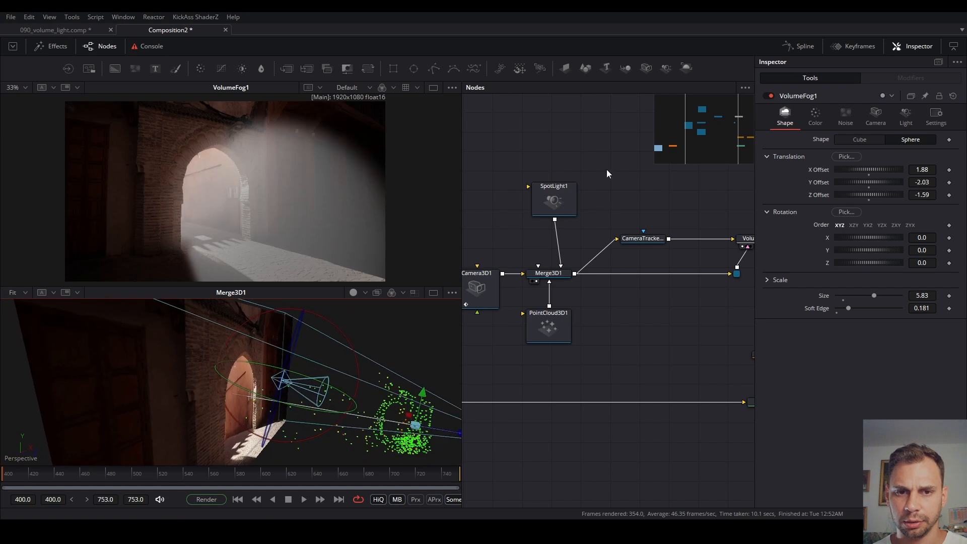
Rotate SpotLight1 and move it slightly upward so its beam slants down through the archway.
{"action": "left_click_drag", "start_coordinate": [554, 202], "coordinate": [560, 198]}
{"action": "left_click_drag", "start_coordinate": [340, 333], "coordinate": [345, 367]}
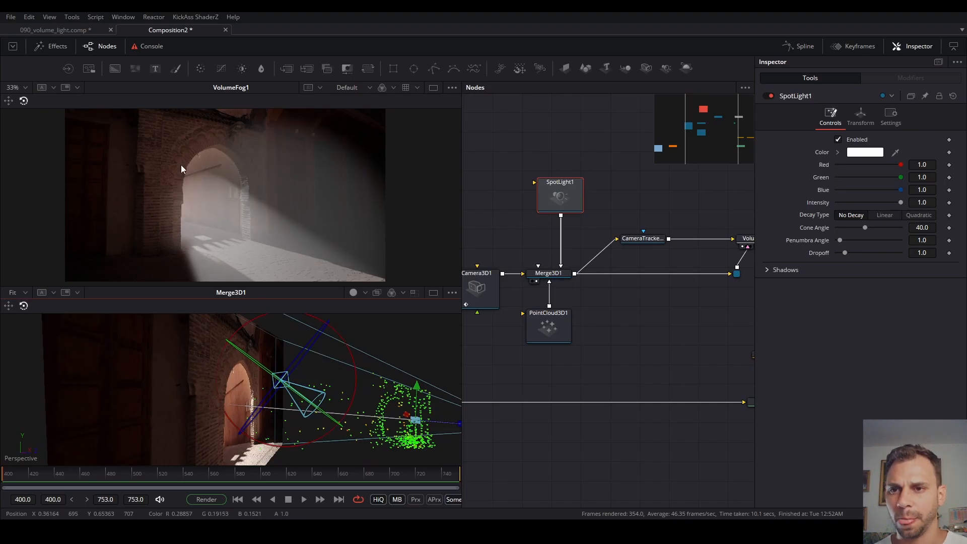
{"action": "scroll", "coordinate": [241, 172], "scroll_direction": "down", "scroll_amount": 1}
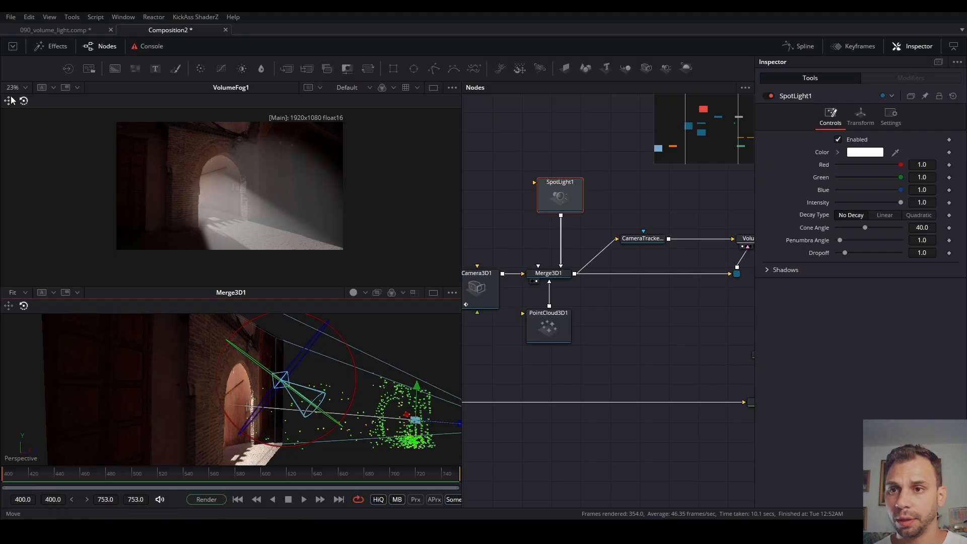
{"action": "left_click_drag", "start_coordinate": [300, 361], "coordinate": [310, 355]}
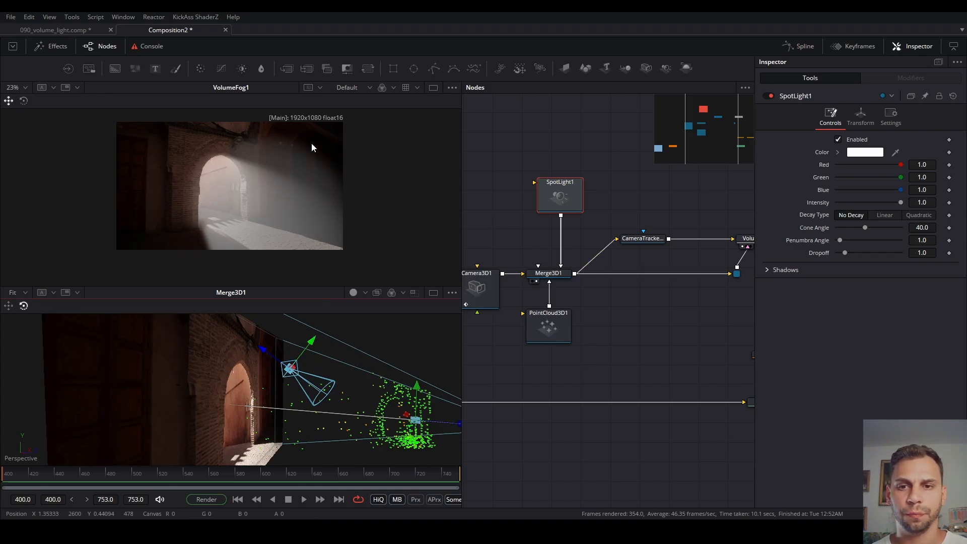
{"action": "scroll", "coordinate": [263, 140], "scroll_direction": "up", "scroll_amount": 1}
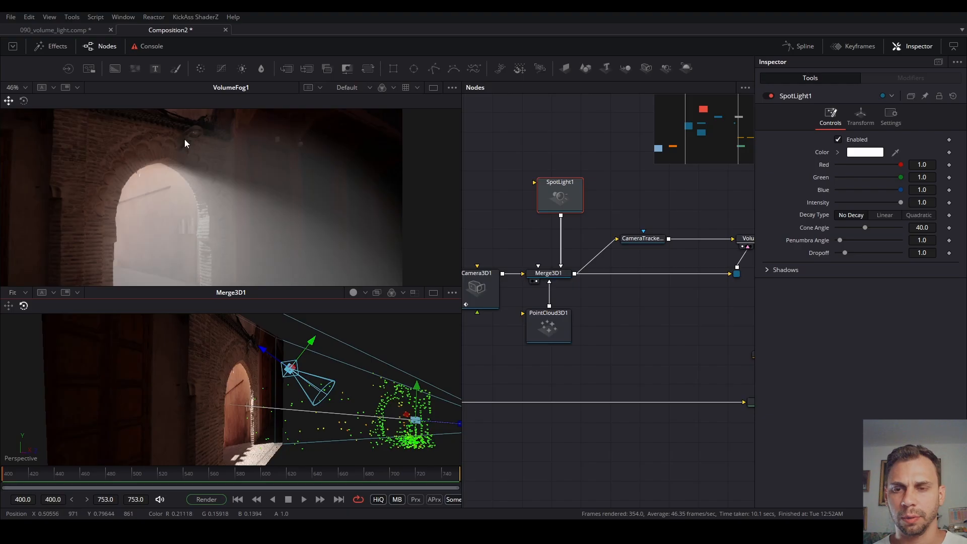
{"action": "scroll", "coordinate": [258, 162], "scroll_direction": "down", "scroll_amount": 2}
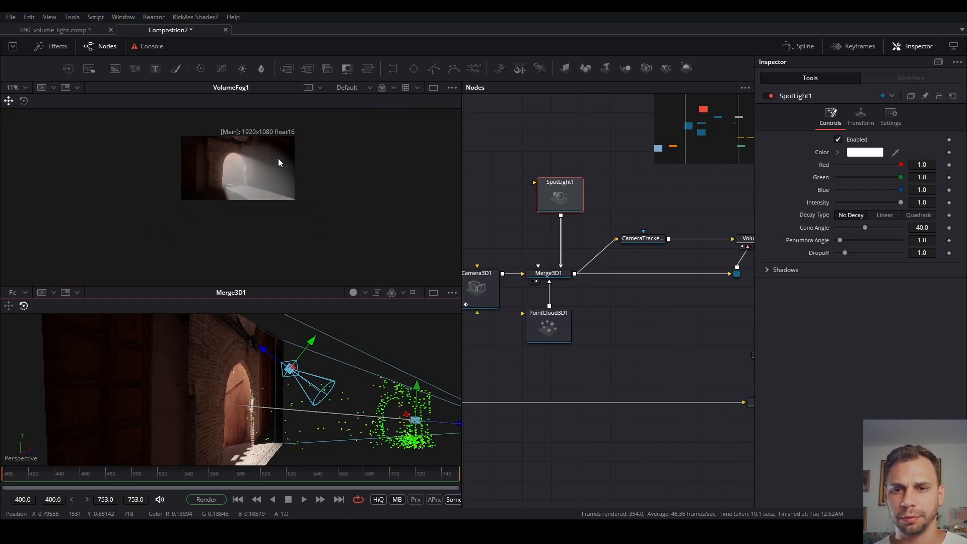
{"action": "scroll", "coordinate": [278, 158], "scroll_direction": "up", "scroll_amount": 1}
{"action": "left_click_drag", "start_coordinate": [736, 314], "coordinate": [600, 338]}
{"action": "left_click_drag", "start_coordinate": [409, 373], "coordinate": [315, 387]}
{"action": "left_click_drag", "start_coordinate": [486, 393], "coordinate": [480, 370]}
Set VolumeFog1's sphere Size to 8.11, its Y Offset to -5.0 and its Z Offset to -1.23.
{"action": "left_click_drag", "start_coordinate": [610, 290], "coordinate": [662, 300]}
{"action": "left_click", "coordinate": [676, 253]}
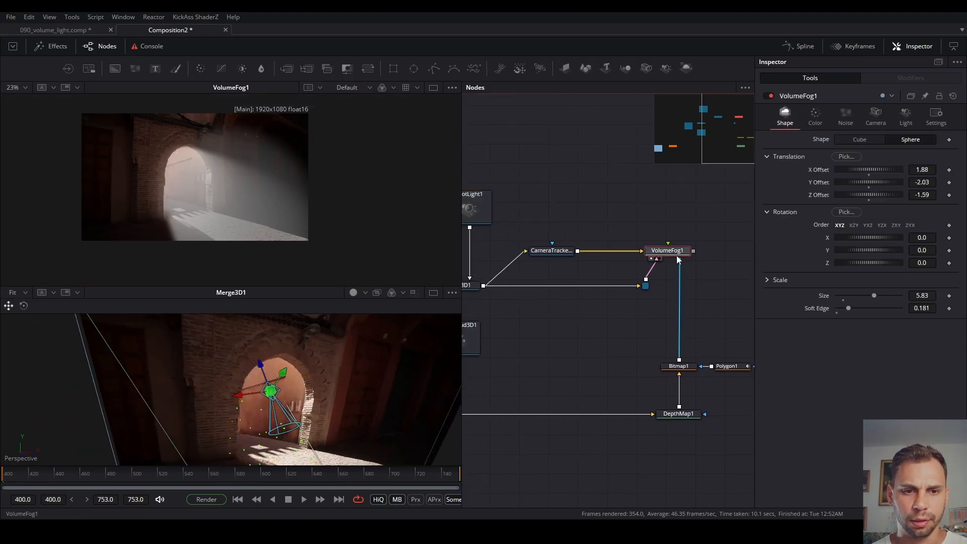
{"action": "mouse_move", "coordinate": [872, 294]}
{"action": "left_mouse_down"}
{"action": "mouse_move", "coordinate": [887, 294]}
{"action": "mouse_move", "coordinate": [860, 295]}
{"action": "mouse_move", "coordinate": [888, 296]}
{"action": "left_mouse_up"}
{"action": "right_click", "coordinate": [868, 295]}
{"action": "left_click", "coordinate": [863, 303]}
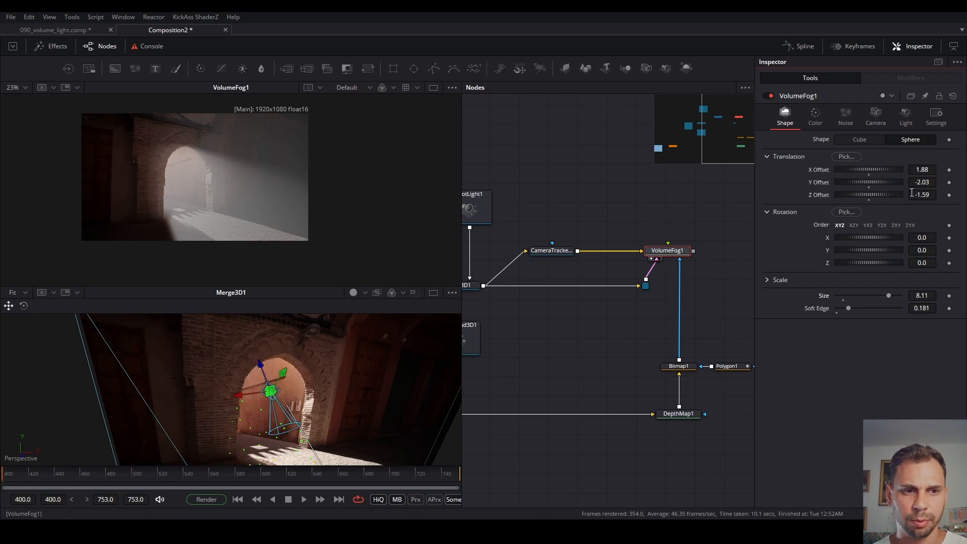
{"action": "left_click_drag", "start_coordinate": [887, 185], "coordinate": [865, 182]}
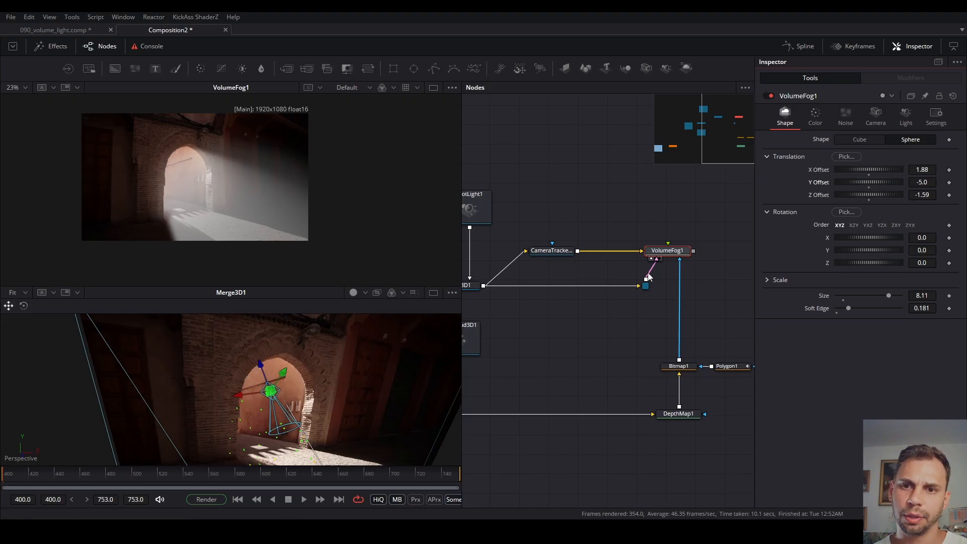
{"action": "left_click_drag", "start_coordinate": [863, 174], "coordinate": [882, 196]}
{"action": "key", "text": "ctrl+z"}
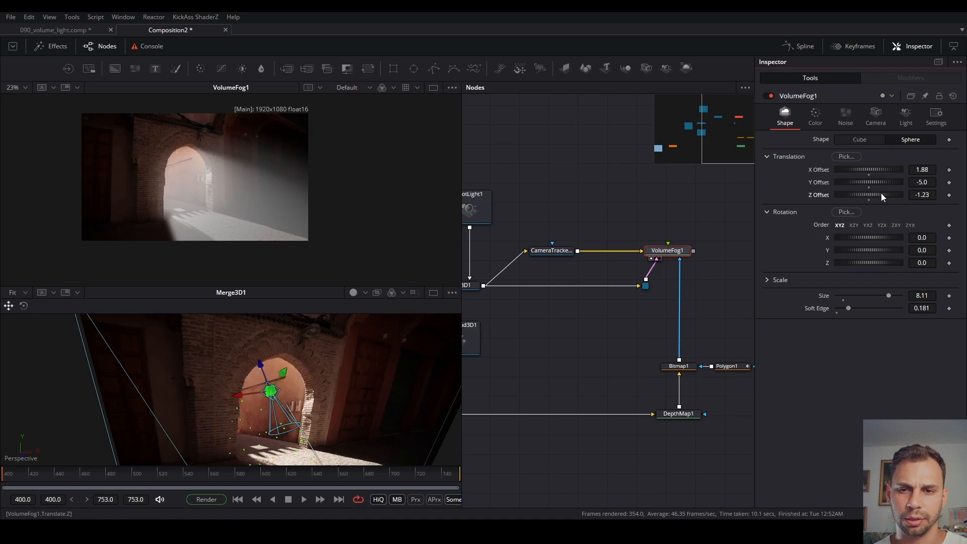
Return to a single viewer fitted to VolumeFog1 and scrub the whole shot to check the fog.
{"action": "left_click_drag", "start_coordinate": [154, 476], "coordinate": [558, 469]}
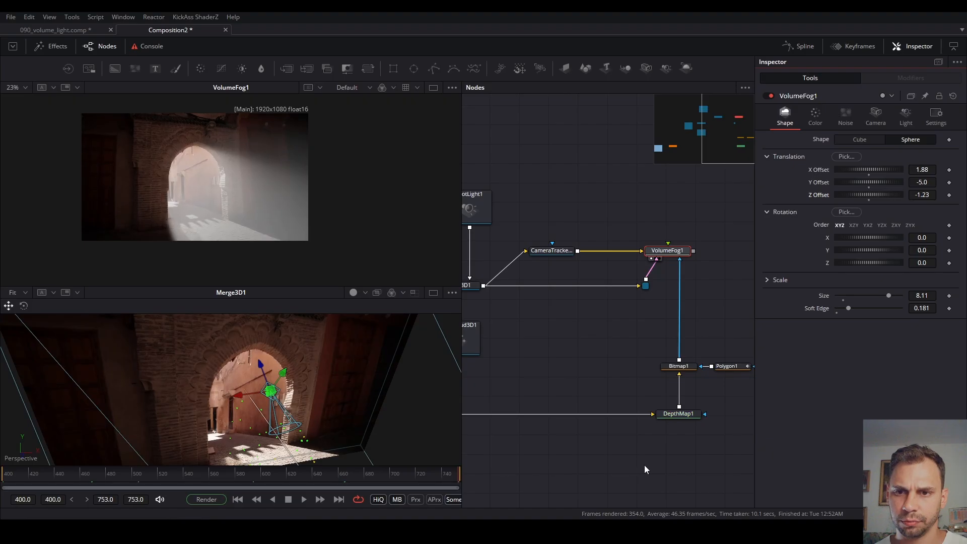
{"action": "left_click_drag", "start_coordinate": [437, 475], "coordinate": [20, 471]}
{"action": "left_click", "coordinate": [434, 88]}
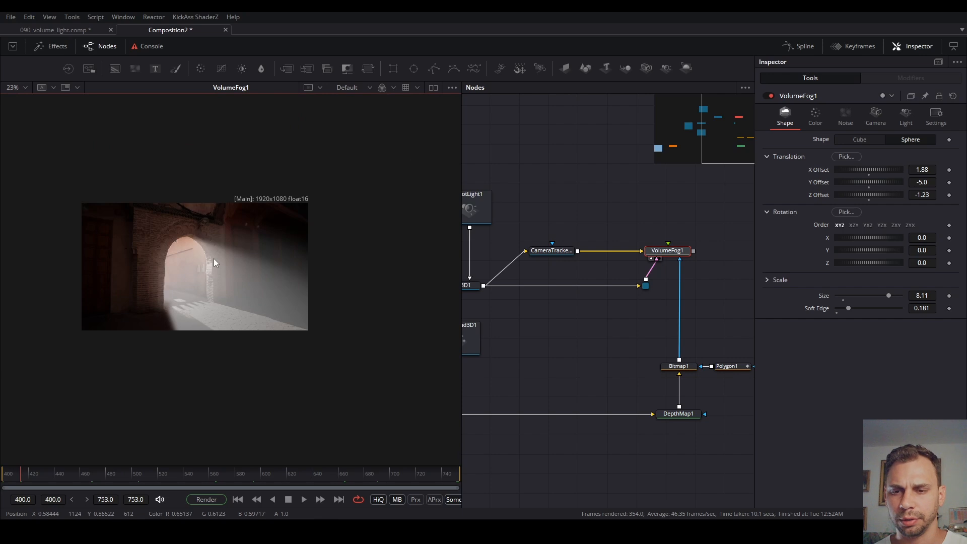
{"action": "key", "text": "ctrl+f"}
{"action": "left_click_drag", "start_coordinate": [32, 470], "coordinate": [143, 480]}
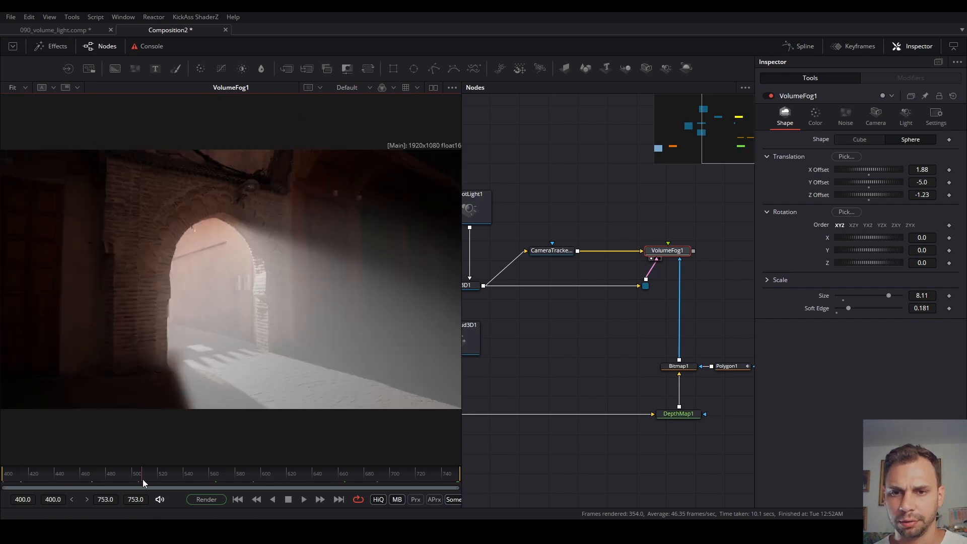
{"action": "left_click_drag", "start_coordinate": [241, 488], "coordinate": [501, 506]}
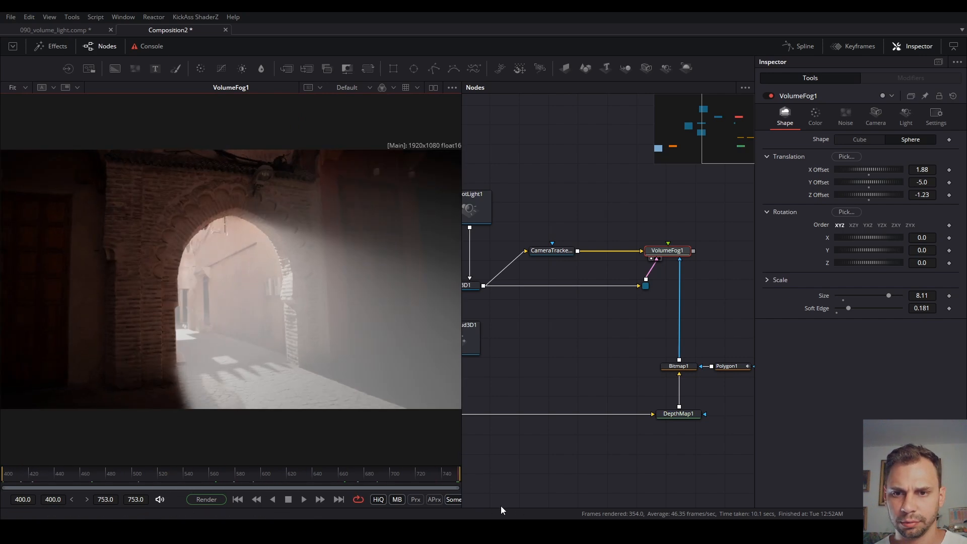
{"action": "left_click_drag", "start_coordinate": [437, 480], "coordinate": [5, 479]}
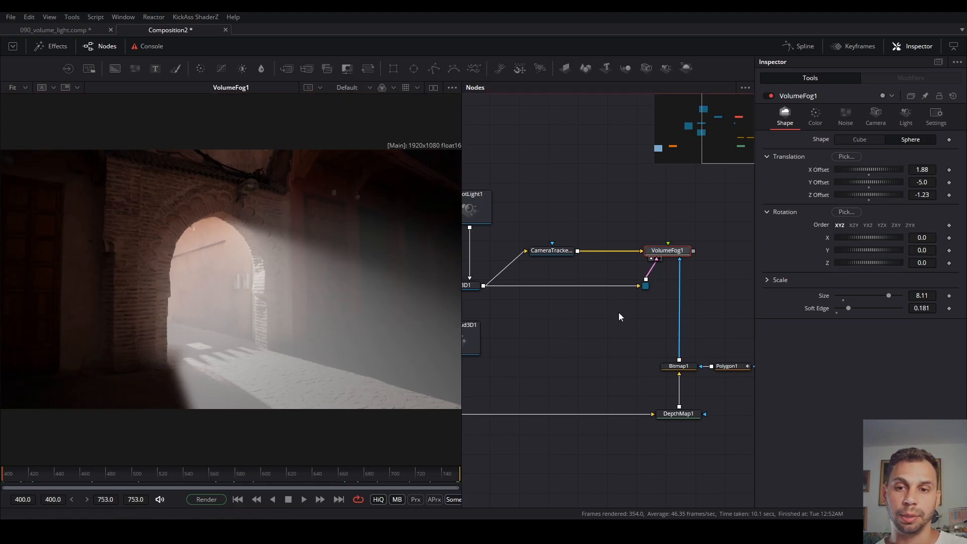
Set VolumeFog1's noise Detail to 0.05, Gain to 13.7, Brightness to 0.19, and Noise Translation X to -3.04 and Y to 0.14.
{"action": "left_click", "coordinate": [841, 118]}
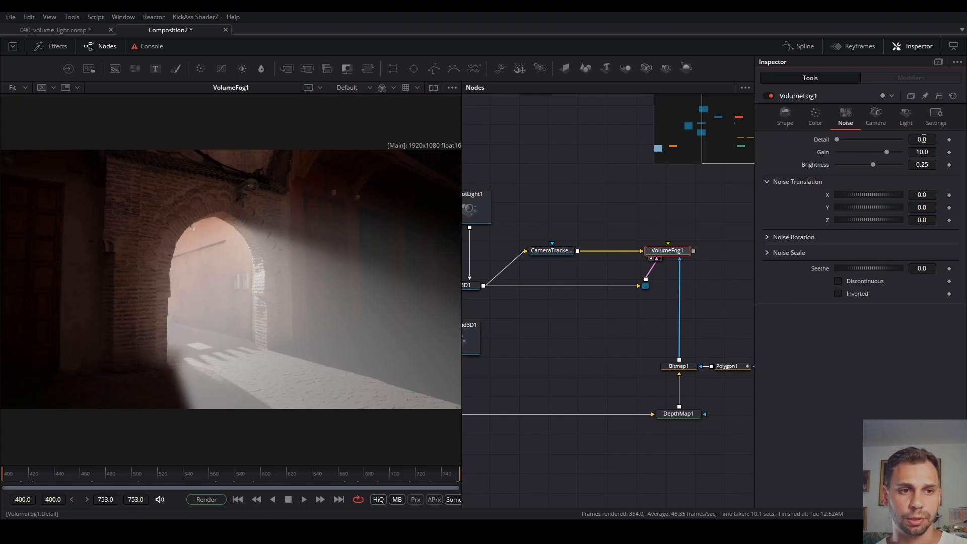
{"action": "left_click_drag", "start_coordinate": [923, 141], "coordinate": [922, 140]}
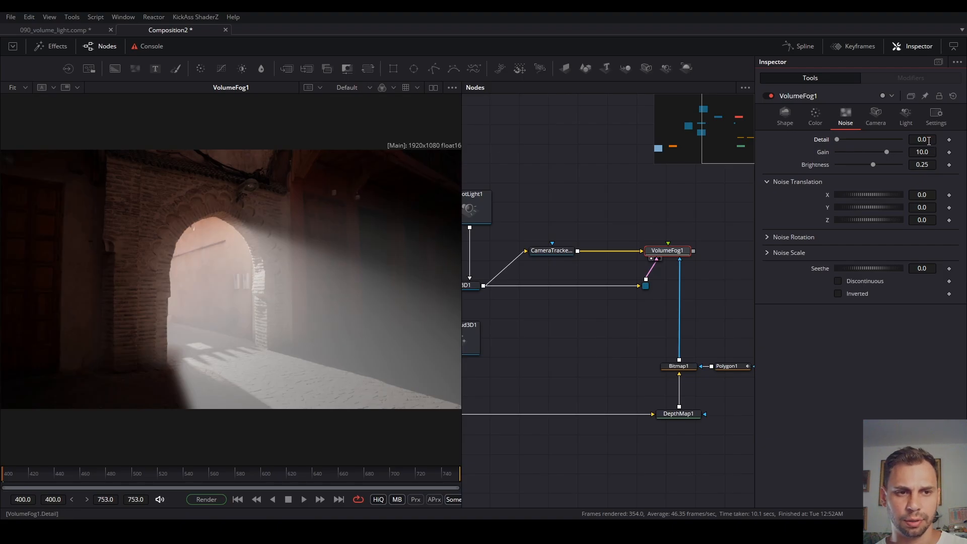
{"action": "left_click_drag", "start_coordinate": [923, 141], "coordinate": [926, 140]}
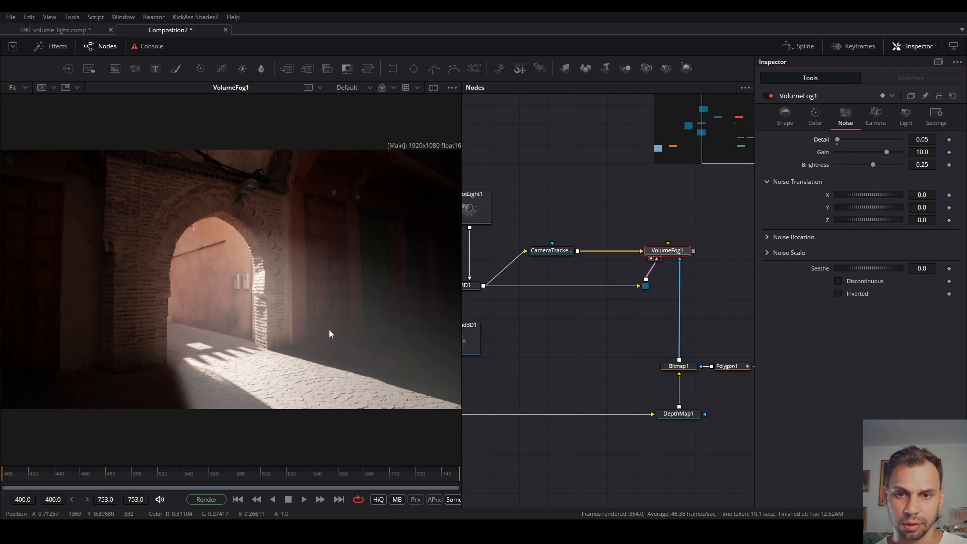
{"action": "left_click_drag", "start_coordinate": [880, 198], "coordinate": [844, 192]}
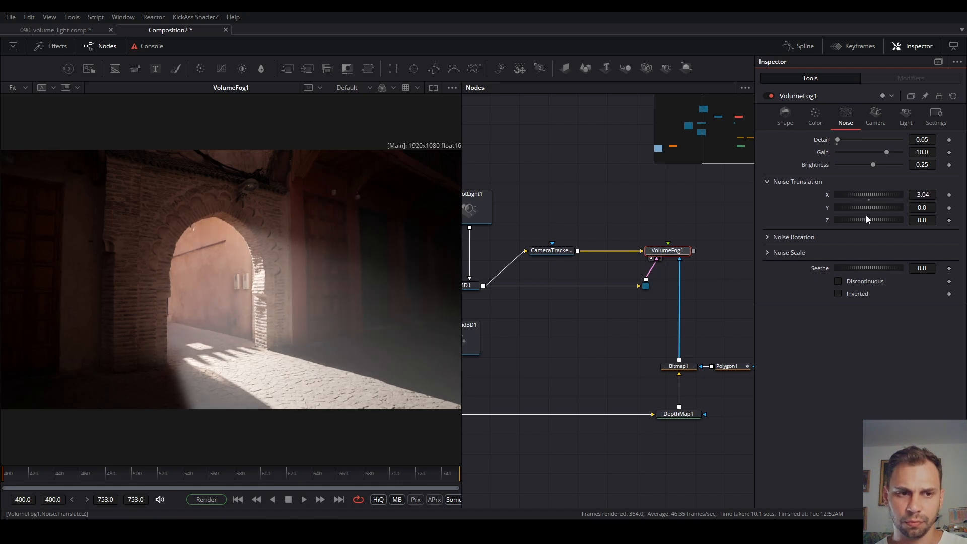
{"action": "left_click_drag", "start_coordinate": [878, 206], "coordinate": [872, 207]}
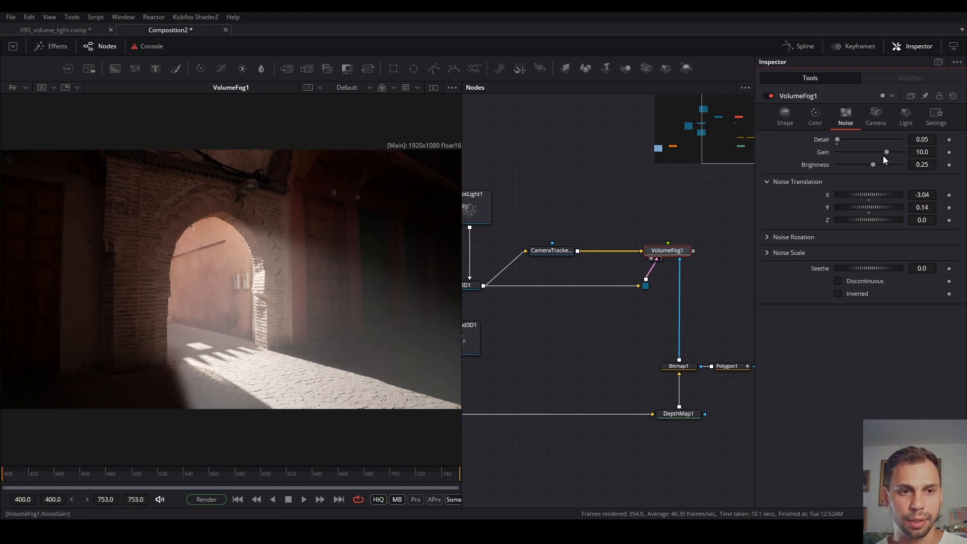
{"action": "left_click_drag", "start_coordinate": [888, 153], "coordinate": [870, 165]}
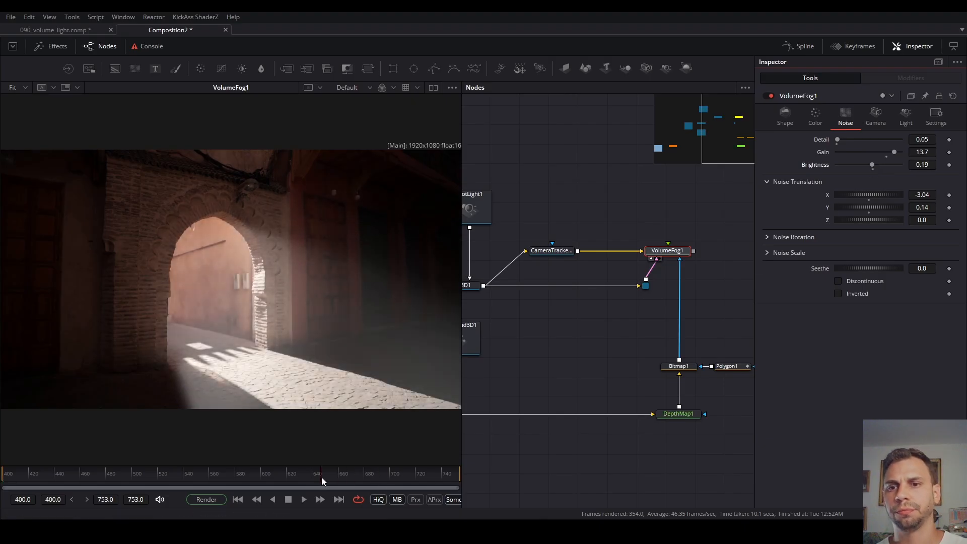
Scrub through the shot to its last frame to examine how the noisy fog holds up over time.
{"action": "left_click", "coordinate": [141, 477]}
{"action": "left_click", "coordinate": [184, 475]}
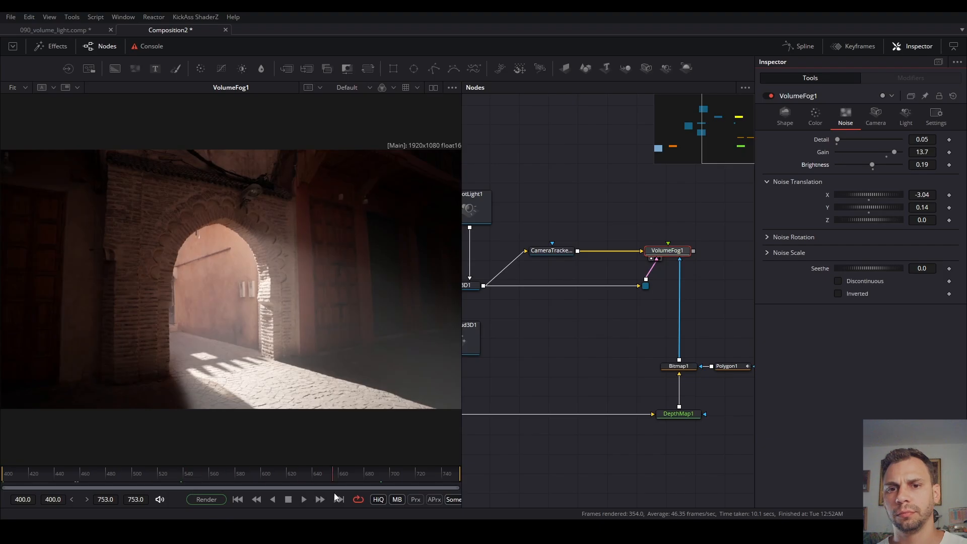
{"action": "left_click", "coordinate": [146, 476]}
{"action": "left_click", "coordinate": [59, 477]}
{"action": "left_click_drag", "start_coordinate": [58, 492], "coordinate": [486, 465]}
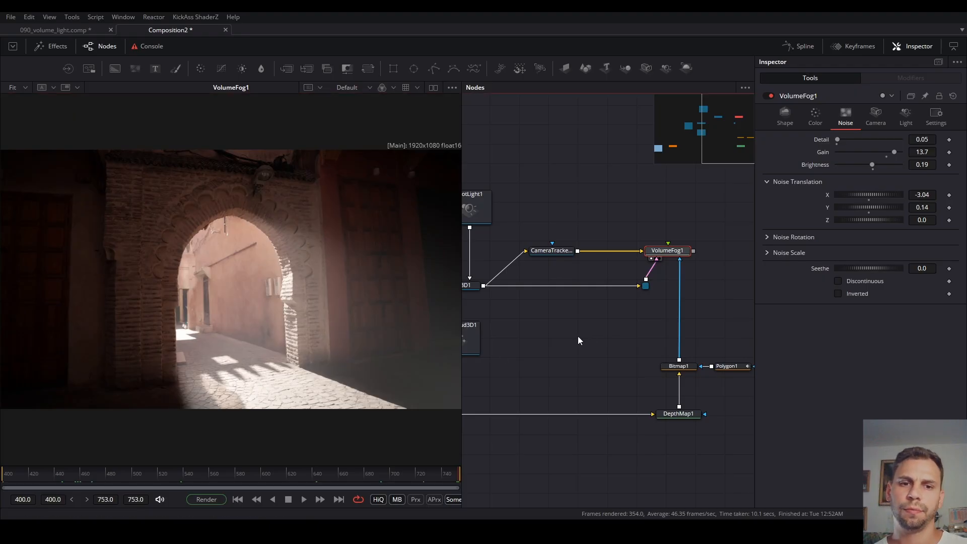
Raise VolumeFog1's Emission slightly with Scattering at 1.0, and play the start of the shot to check the fog.
{"action": "left_click_drag", "start_coordinate": [649, 321], "coordinate": [602, 318]}
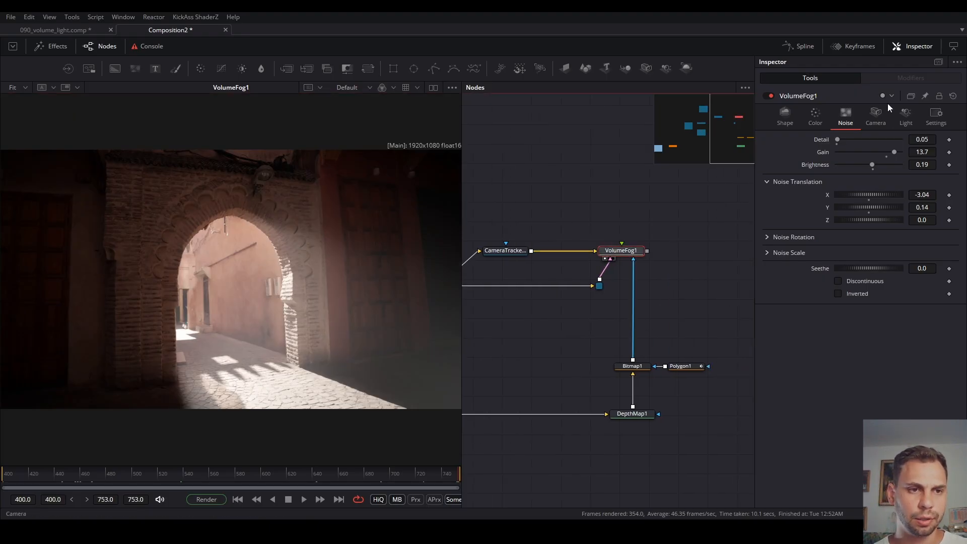
{"action": "left_click", "coordinate": [909, 115]}
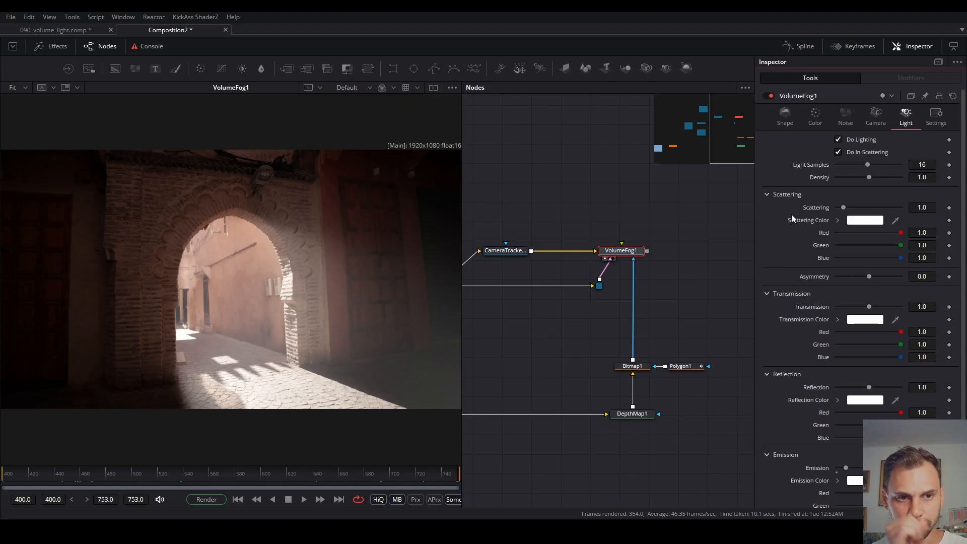
{"action": "mouse_move", "coordinate": [845, 209]}
{"action": "left_mouse_down"}
{"action": "mouse_move", "coordinate": [860, 209]}
{"action": "mouse_move", "coordinate": [845, 213]}
{"action": "left_mouse_up"}
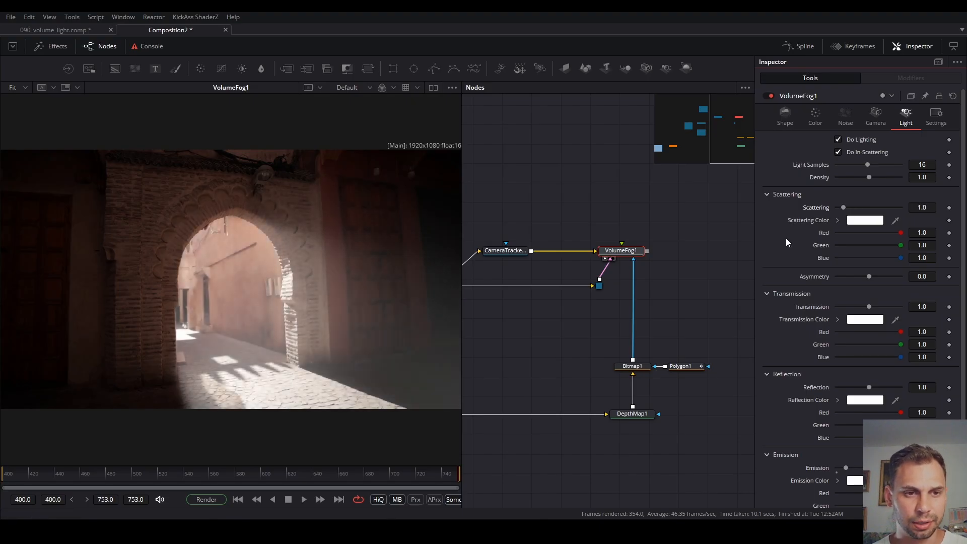
{"action": "scroll", "coordinate": [764, 434], "scroll_direction": "down", "scroll_amount": 1}
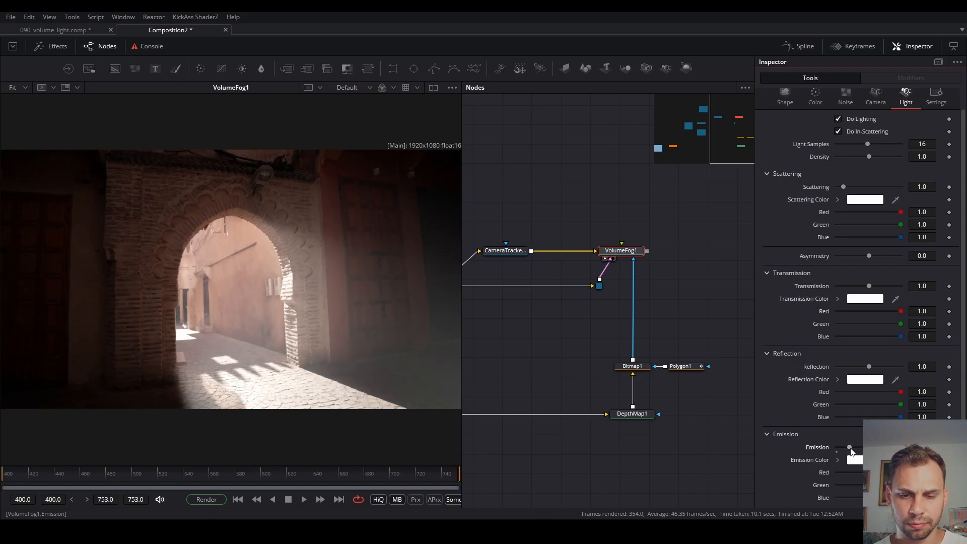
{"action": "key", "text": "space"}
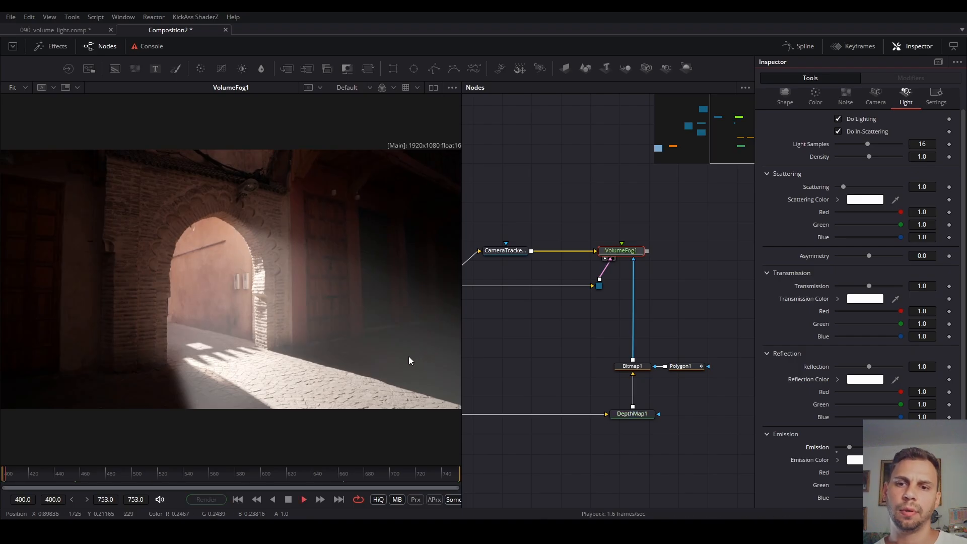
{"action": "key", "text": "space"}
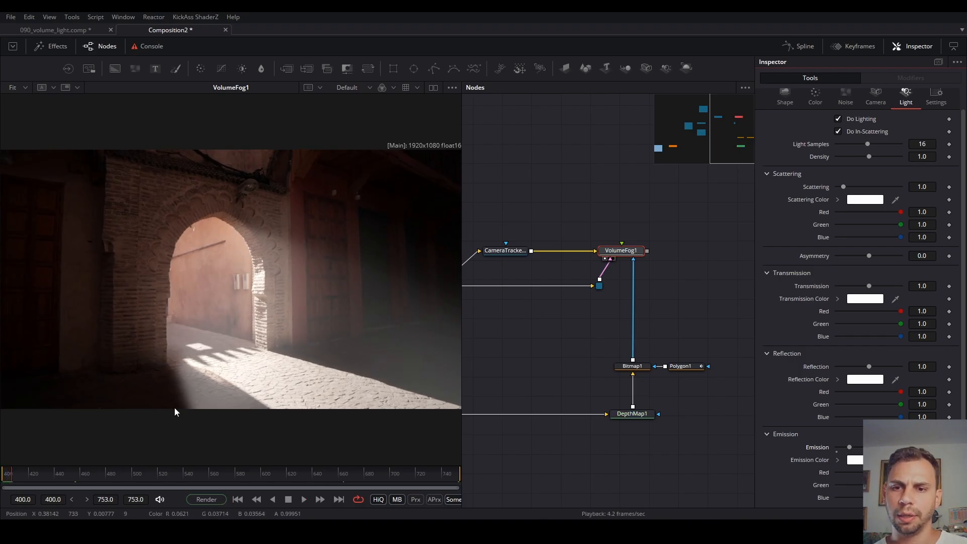
Show the Merge3D1 scene in a second viewer alongside the fog and rotate SpotLight1 to change its beam direction.
{"action": "left_click_drag", "start_coordinate": [561, 328], "coordinate": [649, 318]}
{"action": "left_click", "coordinate": [433, 87]}
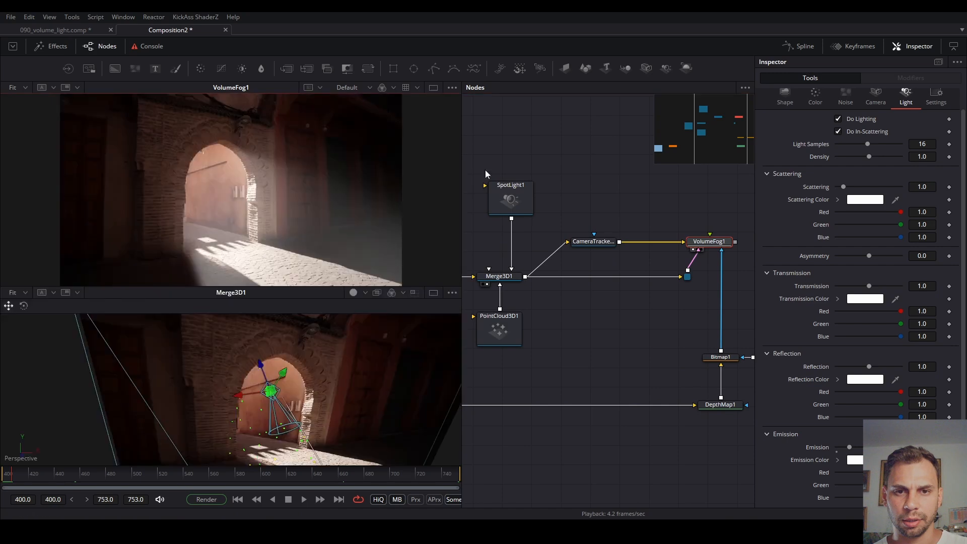
{"action": "left_click_drag", "start_coordinate": [530, 310], "coordinate": [639, 319]}
{"action": "left_click_drag", "start_coordinate": [267, 455], "coordinate": [306, 392]}
{"action": "left_click_drag", "start_coordinate": [293, 355], "coordinate": [289, 369]}
{"action": "left_click", "coordinate": [25, 307]}
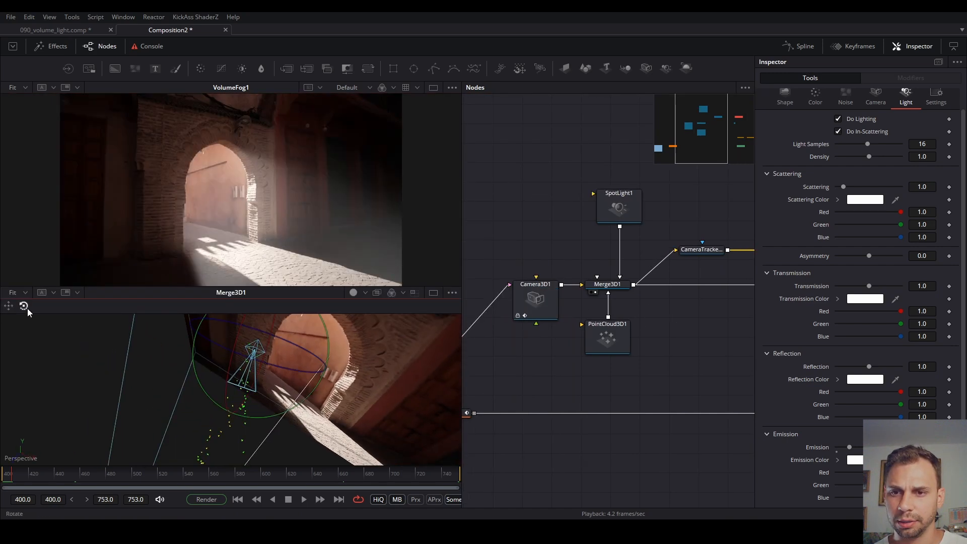
{"action": "left_click", "coordinate": [350, 231]}
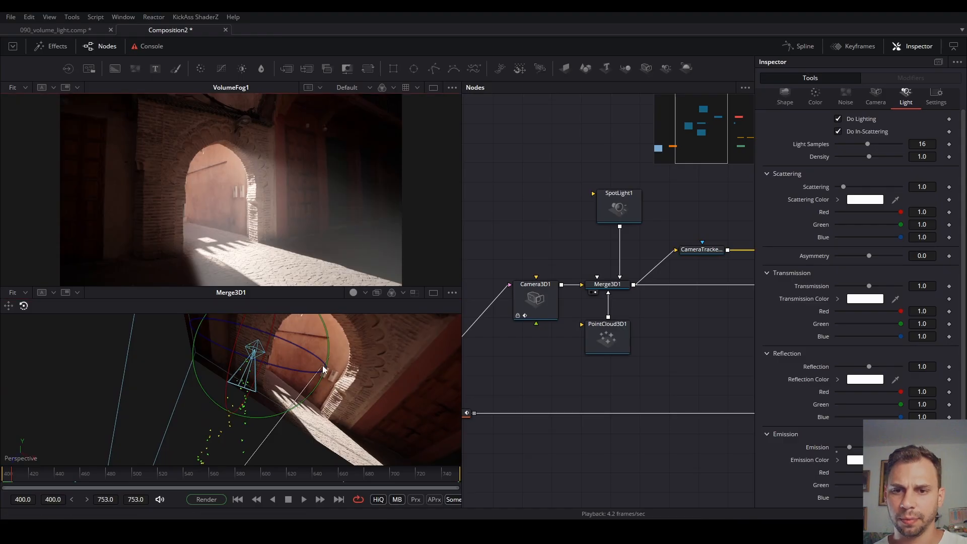
{"action": "left_click_drag", "start_coordinate": [326, 351], "coordinate": [319, 317]}
Move SpotLight1 further out in the 3D scene and rotate it to re-aim its cone across the archway fog.
{"action": "key", "text": "q"}
{"action": "left_click_drag", "start_coordinate": [222, 355], "coordinate": [179, 323]}
{"action": "left_click", "coordinate": [23, 306]}
{"action": "left_click_drag", "start_coordinate": [150, 388], "coordinate": [173, 390]}
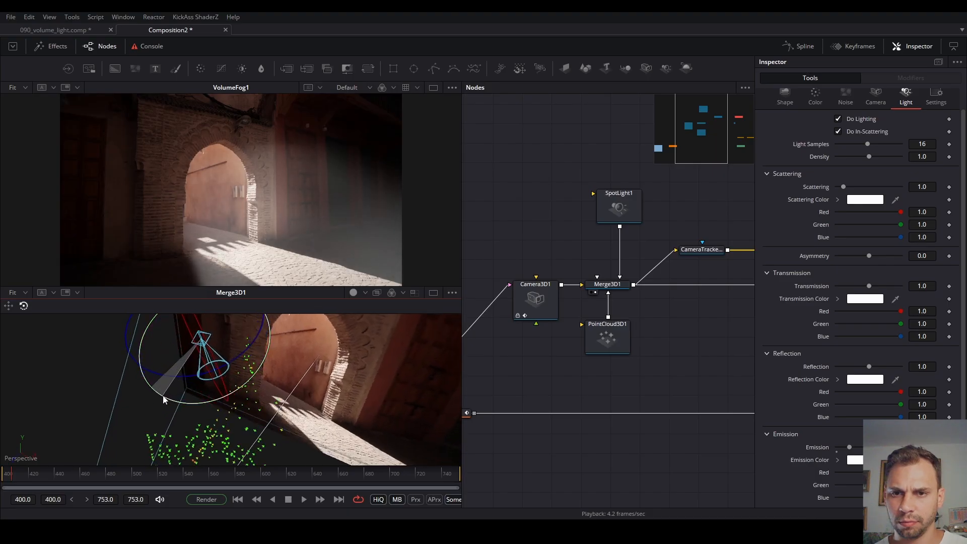
{"action": "left_click_drag", "start_coordinate": [211, 356], "coordinate": [215, 362]}
{"action": "left_click_drag", "start_coordinate": [291, 210], "coordinate": [271, 187]}
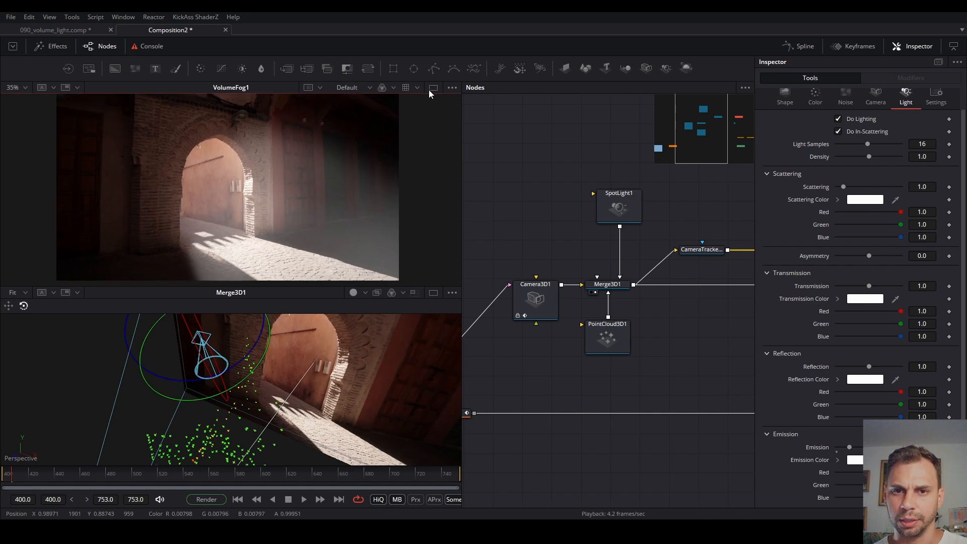
Fit VolumeFog1 in a single viewer and scrub the shot back to frame 400 to check the re-aimed light.
{"action": "left_click", "coordinate": [433, 87]}
{"action": "key", "text": "ctrl+f"}
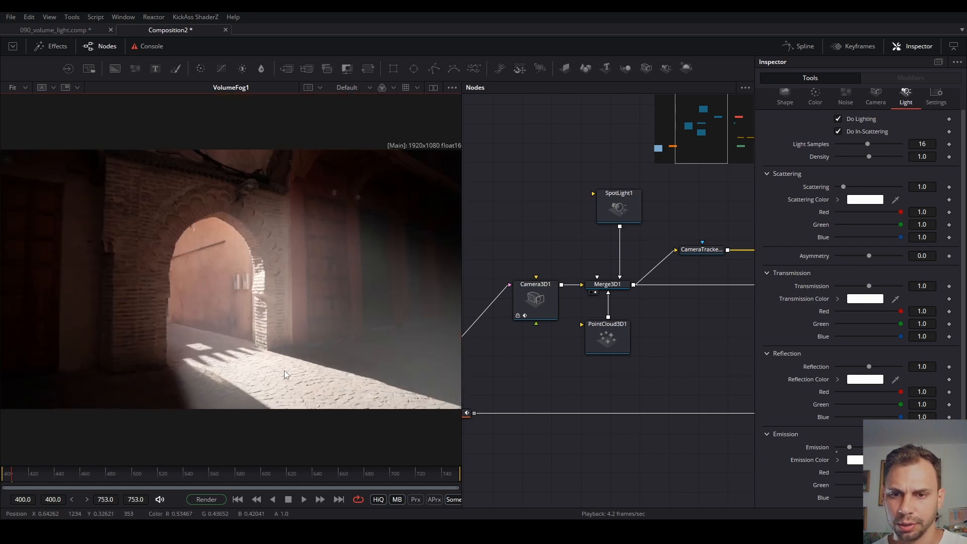
{"action": "left_click_drag", "start_coordinate": [264, 483], "coordinate": [245, 491]}
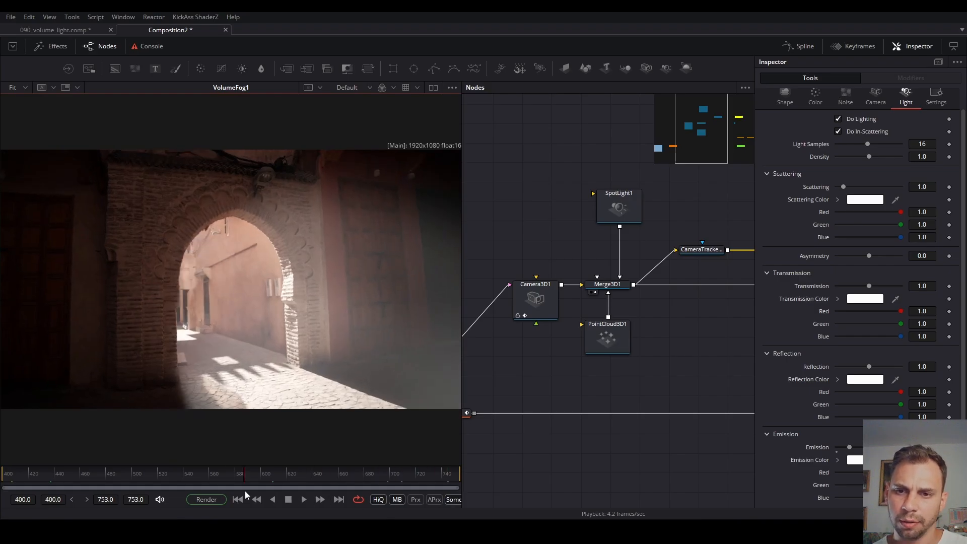
{"action": "left_click_drag", "start_coordinate": [129, 478], "coordinate": [3, 465]}
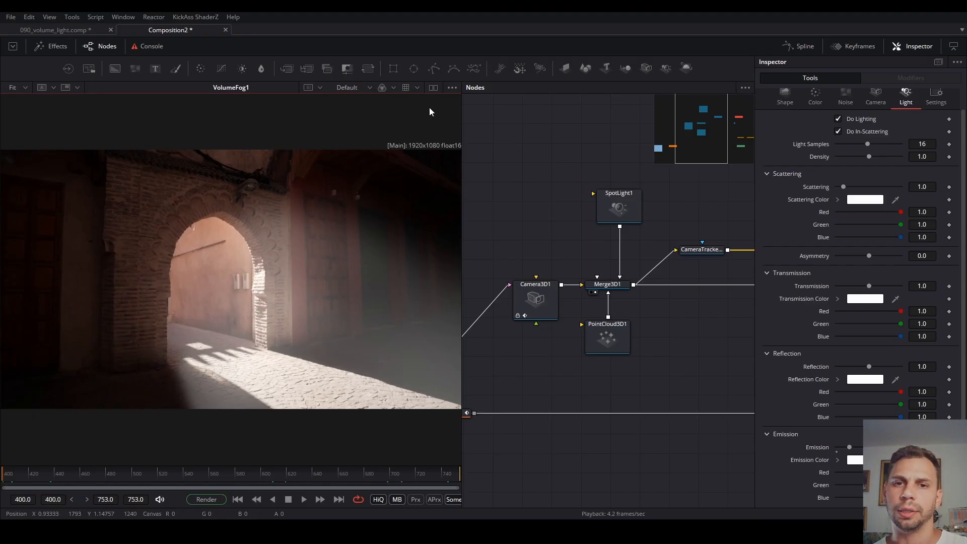
Reopen the Merge3D1 view beside the fog and move SpotLight1 slightly up and back from the archway.
{"action": "left_click", "coordinate": [434, 88]}
{"action": "left_click_drag", "start_coordinate": [258, 421], "coordinate": [202, 362]}
{"action": "left_click_drag", "start_coordinate": [324, 359], "coordinate": [346, 358]}
{"action": "left_click", "coordinate": [9, 307]}
{"action": "left_click", "coordinate": [24, 305]}
{"action": "left_click", "coordinate": [8, 306]}
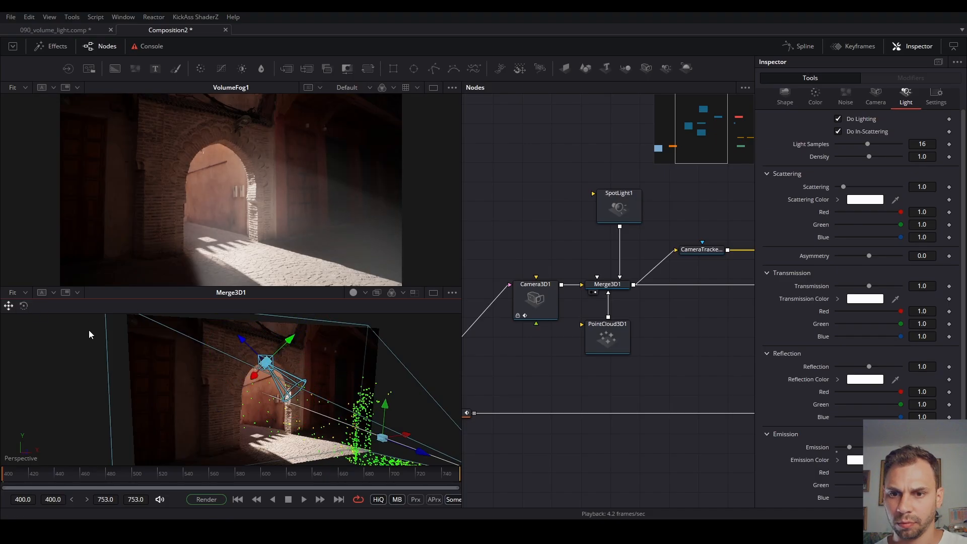
{"action": "mouse_move", "coordinate": [246, 351]}
{"action": "left_mouse_down"}
{"action": "mouse_move", "coordinate": [225, 324]}
{"action": "mouse_move", "coordinate": [294, 363]}
{"action": "mouse_move", "coordinate": [239, 337]}
{"action": "left_mouse_up"}
{"action": "left_click", "coordinate": [676, 371]}
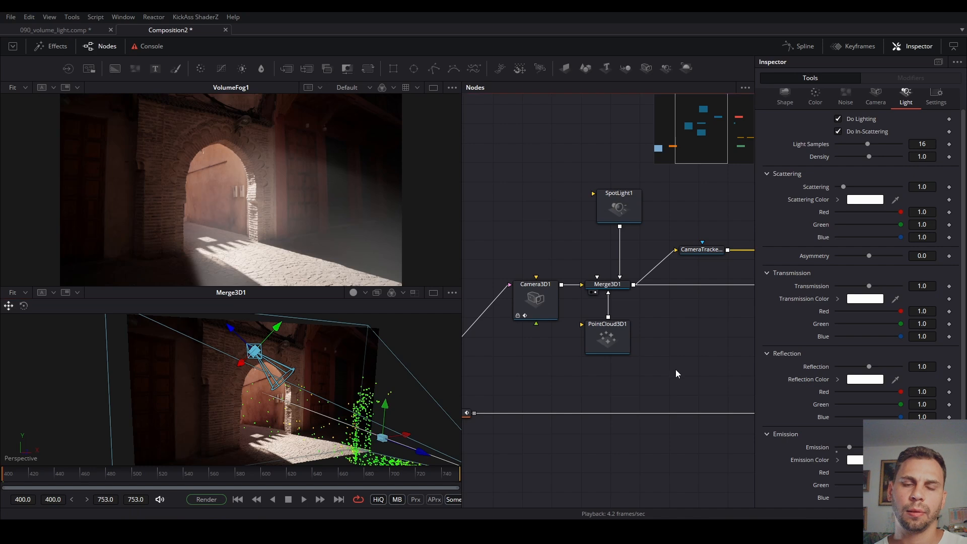
Scrub back to the first frame and examine the fog in a single viewer together with its node setup.
{"action": "left_click_drag", "start_coordinate": [150, 481], "coordinate": [4, 481]}
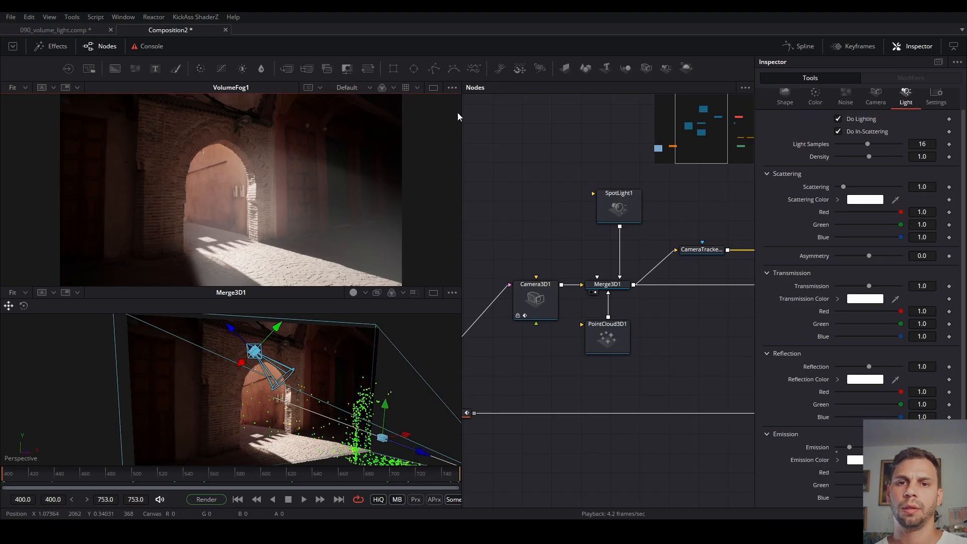
{"action": "left_click", "coordinate": [435, 89]}
{"action": "scroll", "coordinate": [668, 387], "scroll_direction": "down", "scroll_amount": 3}
{"action": "scroll", "coordinate": [644, 370], "scroll_direction": "up", "scroll_amount": 4}
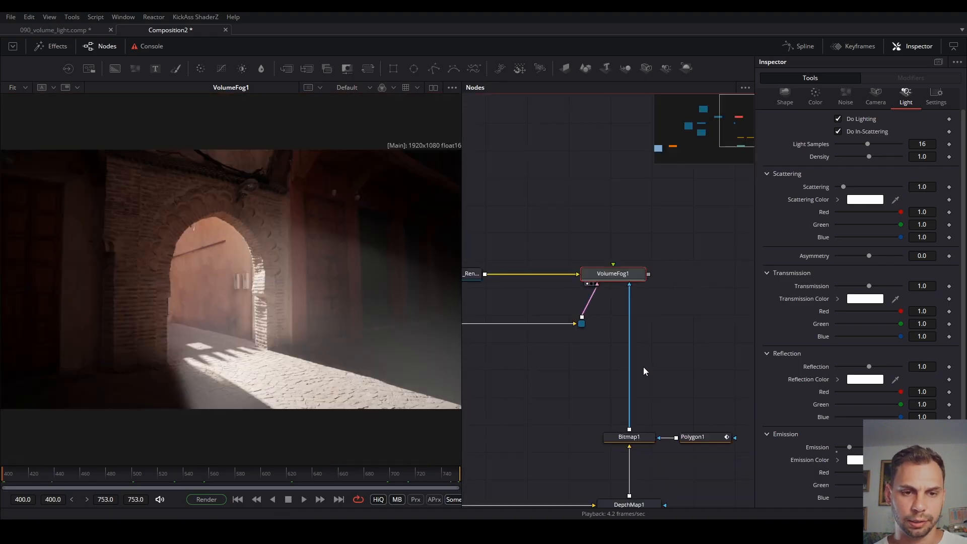
Load the original footage node into a second viewer under VolumeFog1 and resize the split to compare both images.
{"action": "left_click", "coordinate": [434, 88]}
{"action": "left_click_drag", "start_coordinate": [561, 175], "coordinate": [643, 328]}
{"action": "left_click_drag", "start_coordinate": [547, 359], "coordinate": [282, 395]}
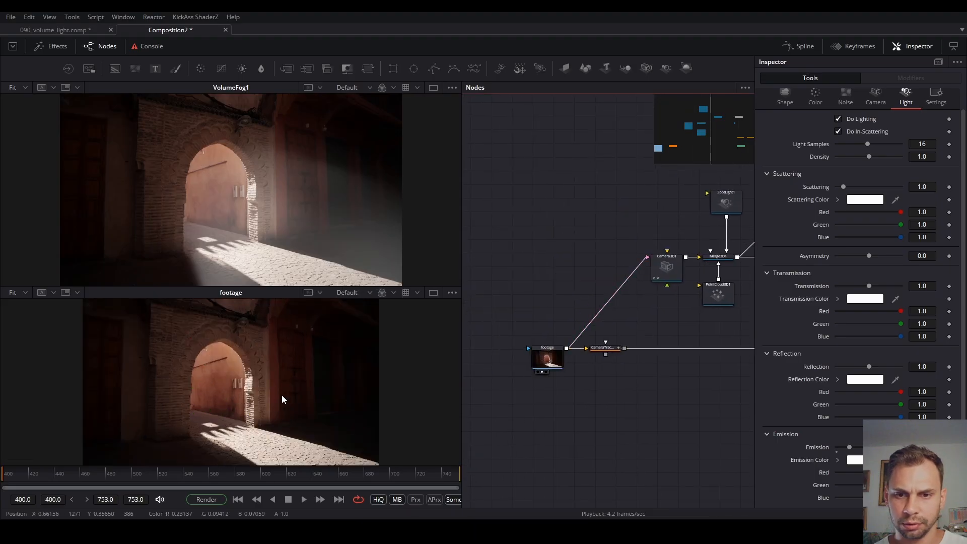
{"action": "left_click", "coordinate": [329, 251]}
{"action": "left_click_drag", "start_coordinate": [289, 285], "coordinate": [288, 258]}
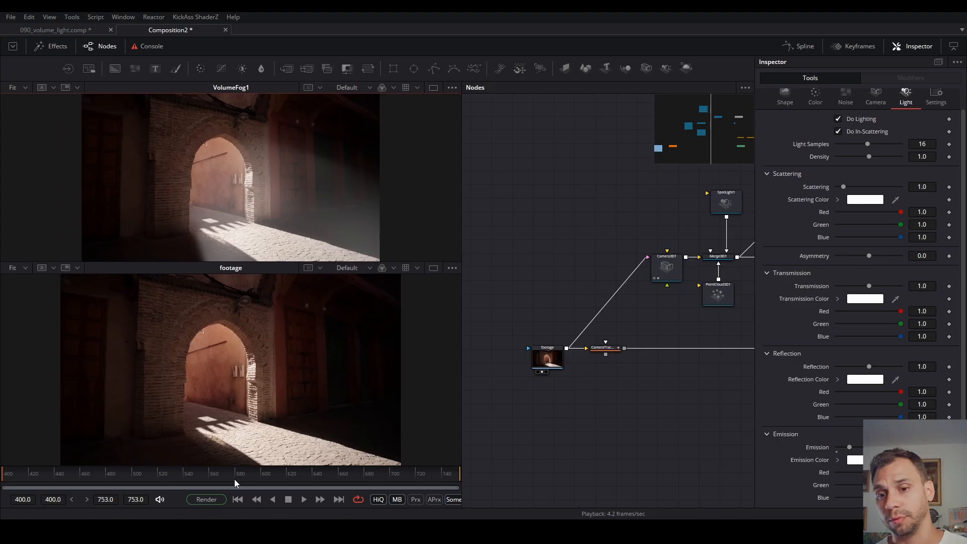
Scrub back and forth through the shot to compare the volumetric fog result with the original footage.
{"action": "left_click_drag", "start_coordinate": [95, 476], "coordinate": [33, 480]}
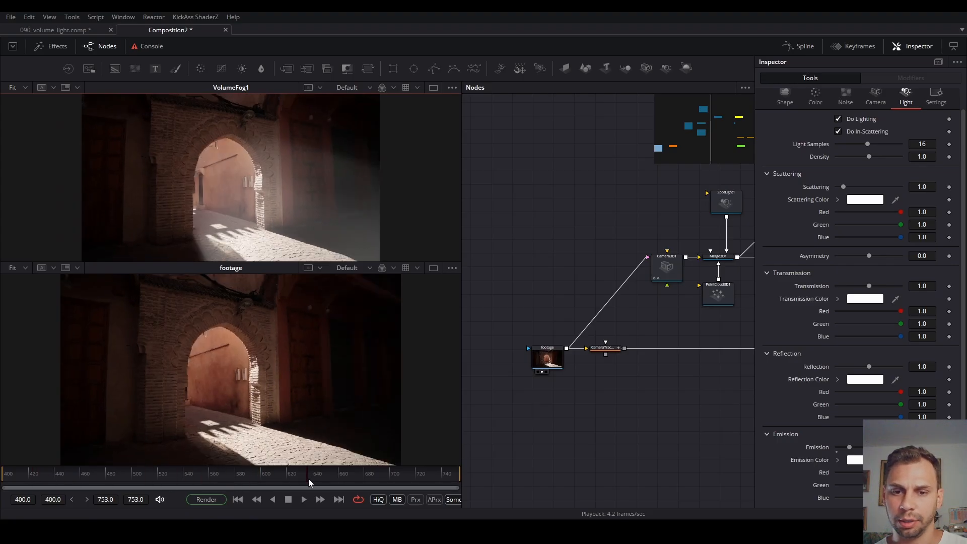
{"action": "left_click_drag", "start_coordinate": [309, 481], "coordinate": [442, 480]}
{"action": "mouse_move", "coordinate": [297, 487]}
{"action": "left_mouse_down"}
{"action": "mouse_move", "coordinate": [168, 488]}
{"action": "mouse_move", "coordinate": [295, 491]}
{"action": "left_mouse_up"}
{"action": "left_click_drag", "start_coordinate": [363, 494], "coordinate": [439, 487]}
{"action": "left_click_drag", "start_coordinate": [325, 487], "coordinate": [213, 484]}
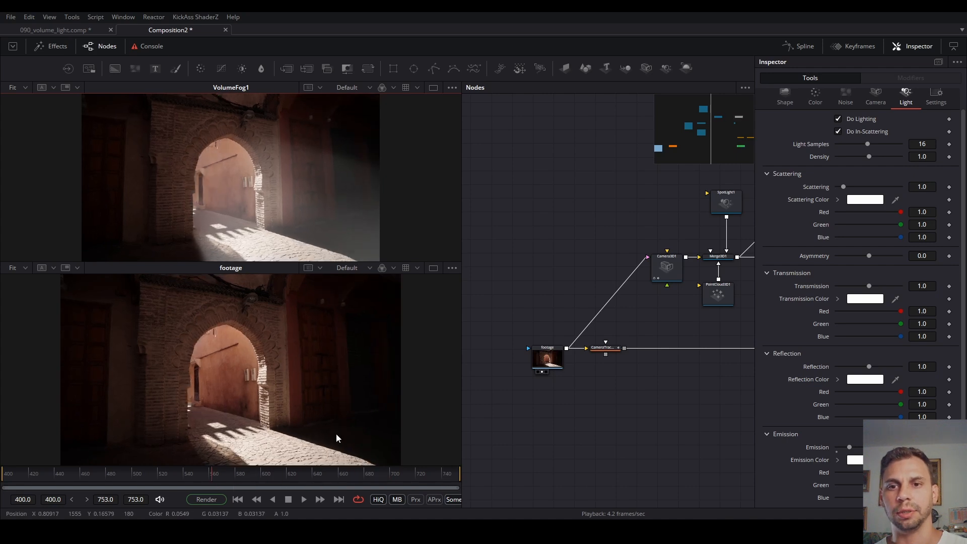